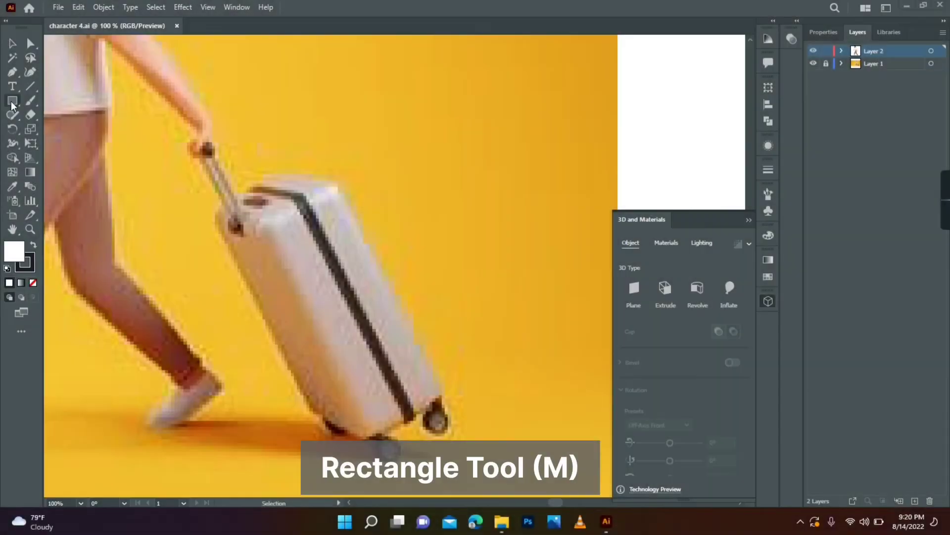
- Draw a tall rectangle, about 119 × 290 pt, over the suitcase in the reference photo
left_click_drag(397, 163, 502, 418)
- Fill the tall rectangle with the suitcase's pale mauve colour sampled from the photo
key("i")
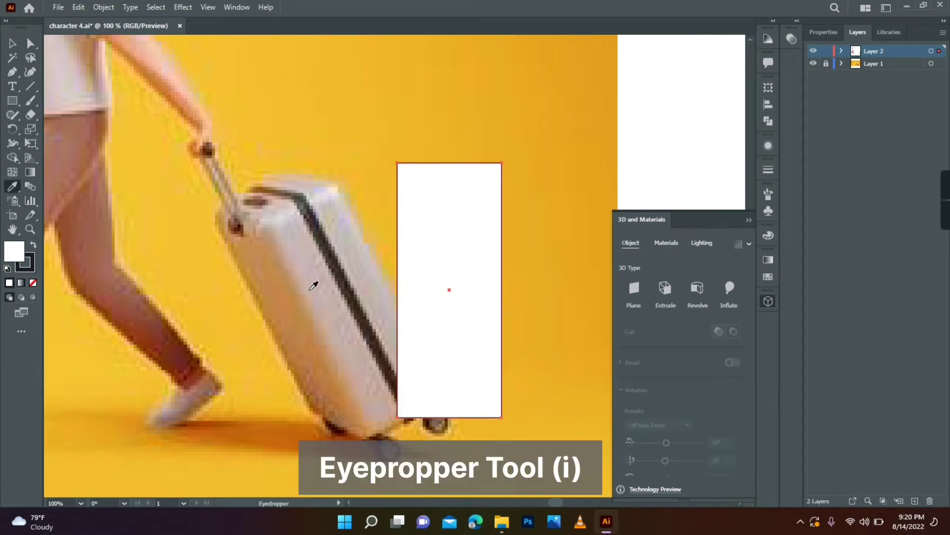
left_click(313, 286)
left_click(13, 44)
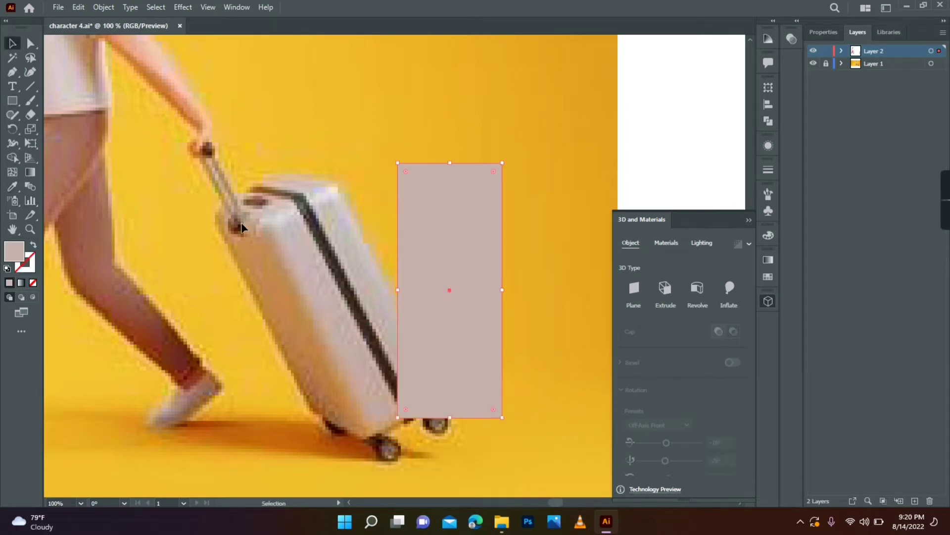
left_click(242, 228)
- Draw a thin 11.55 pt stripe rectangle down the full height of the rectangle
left_click(12, 101)
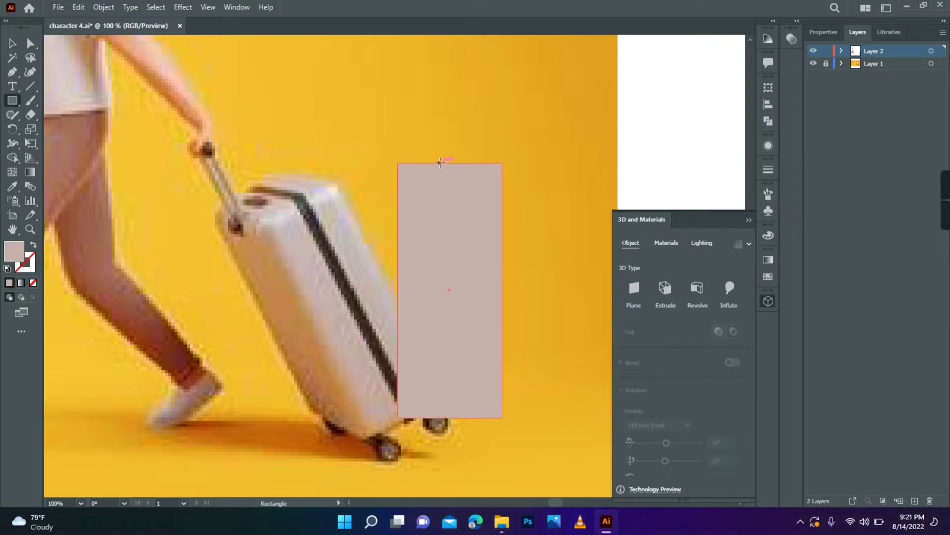
left_click_drag(440, 162, 450, 416)
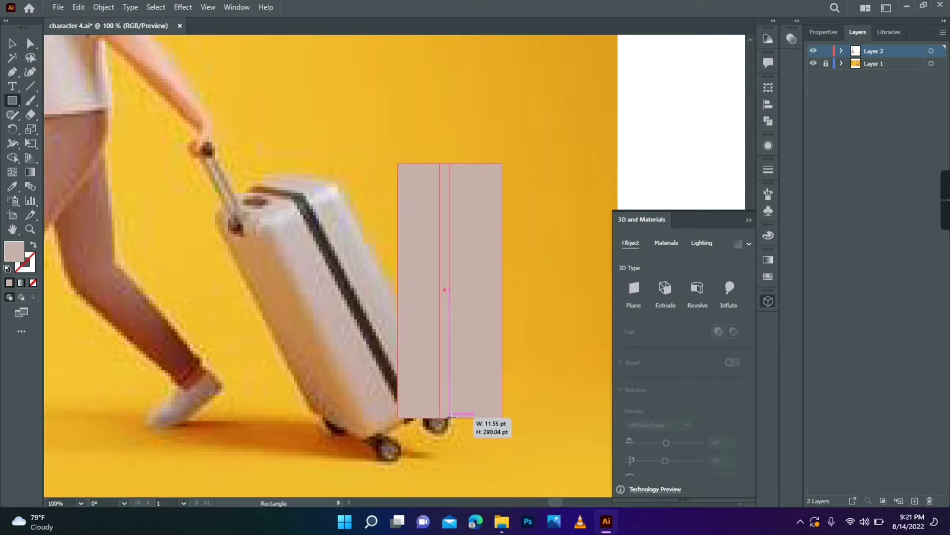
left_click_drag(450, 416, 453, 417)
key("v")
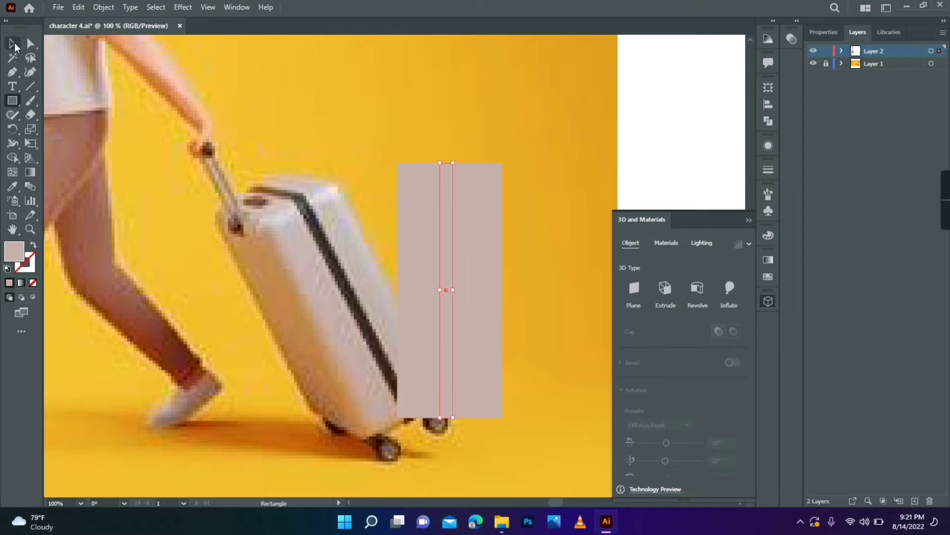
- Fill the stripe with the suitcase's dark stripe colour and shift it slightly right
left_click(10, 189)
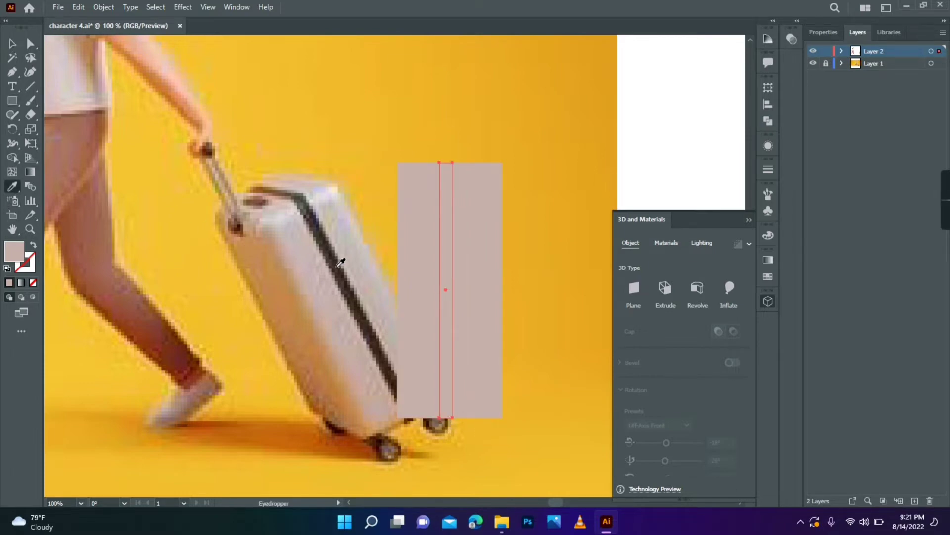
left_click(342, 262)
left_click(13, 44)
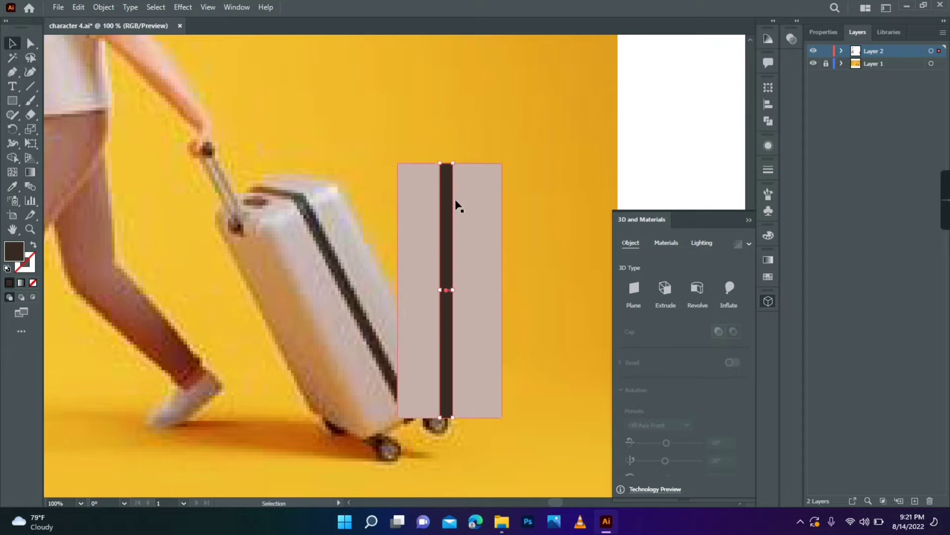
left_click_drag(446, 244, 456, 244)
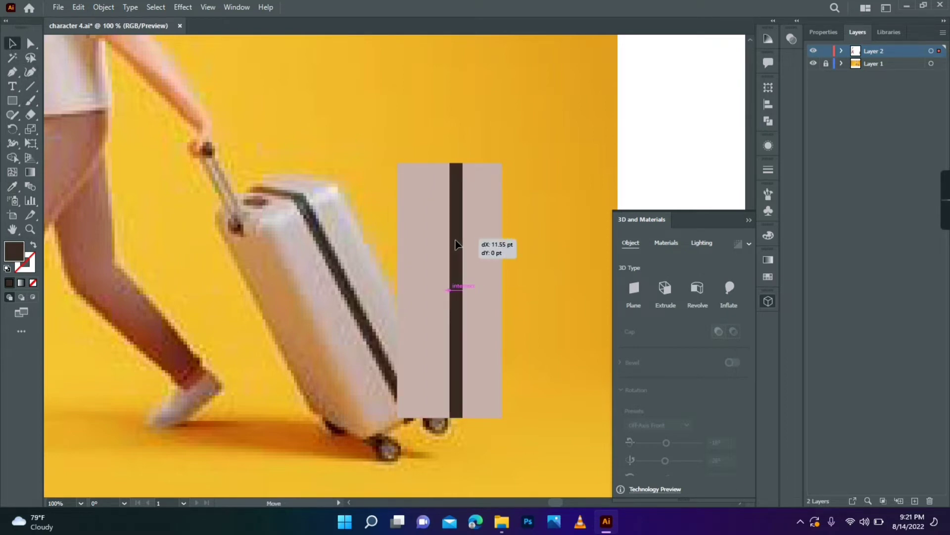
left_click(540, 215)
left_click(491, 242)
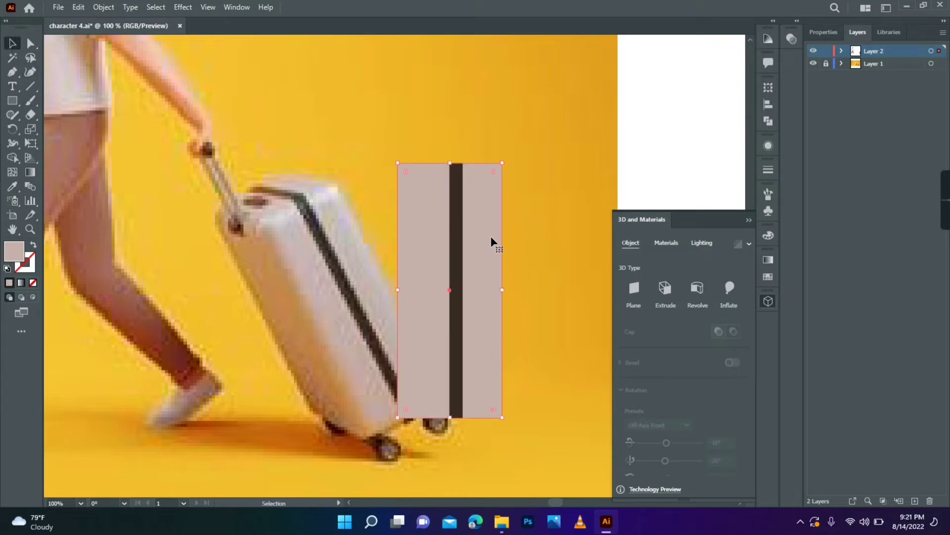
- Inflate the pink rectangle into 3D with 111 pt depth and reduced volume
left_click(728, 288)
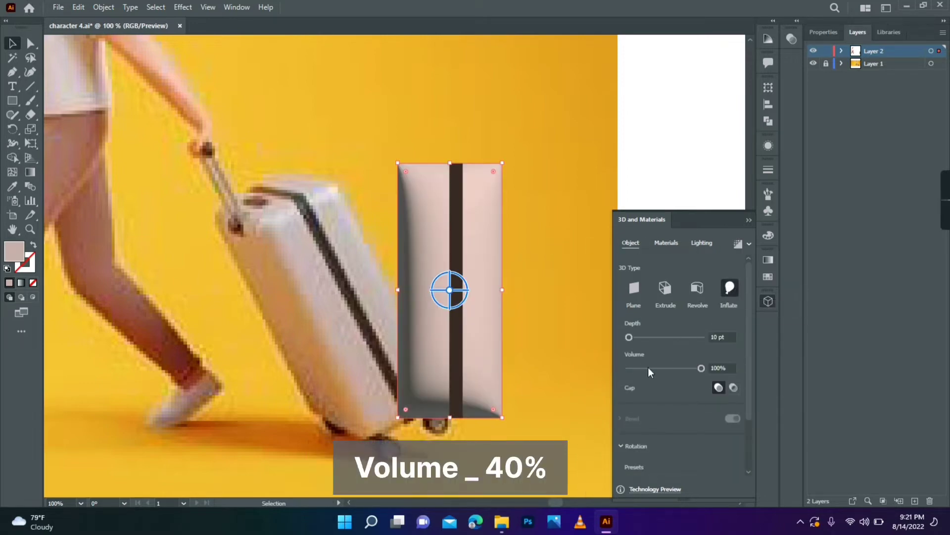
left_click(661, 368)
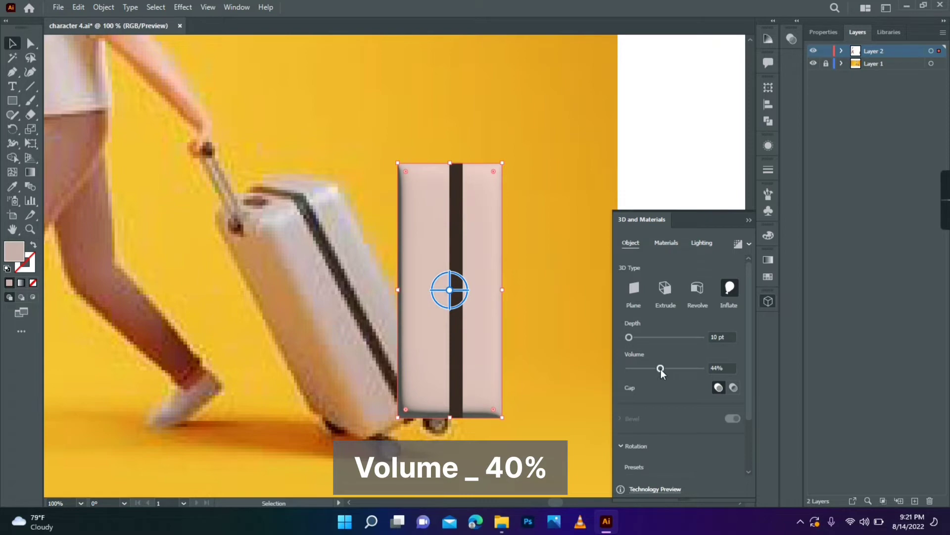
left_click(725, 337)
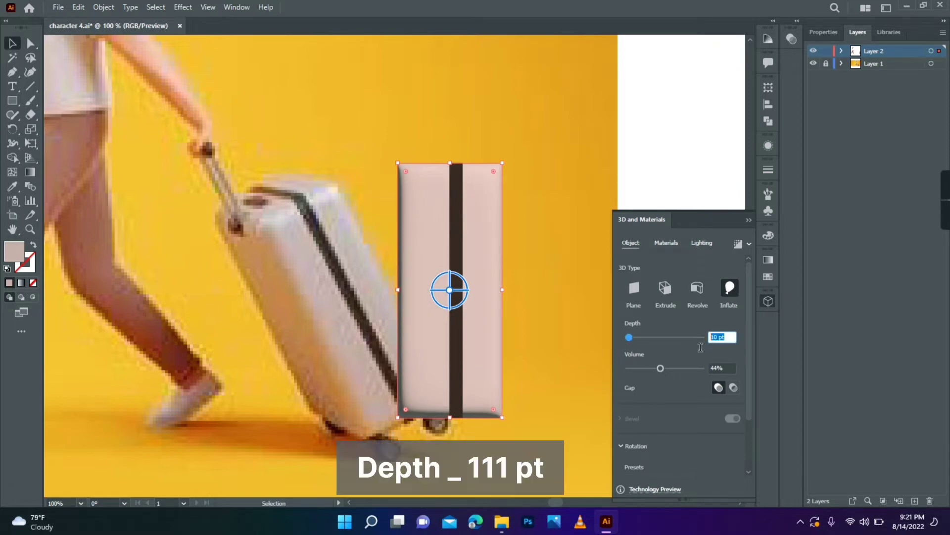
type("111")
key("Return")
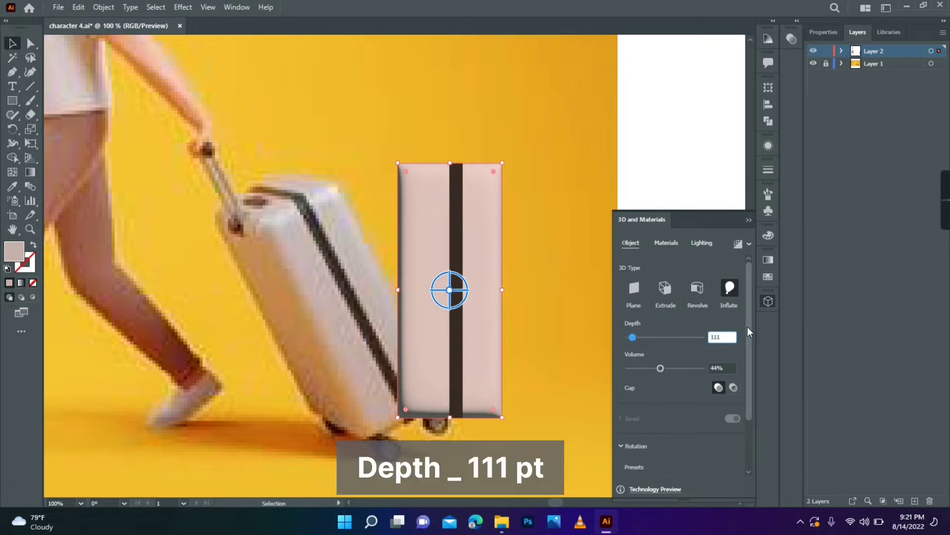
- Rotate the box to Isometric Right, lower its volume further, and move the stripe onto its front
scroll(683, 347, "down", 3)
left_click(660, 413)
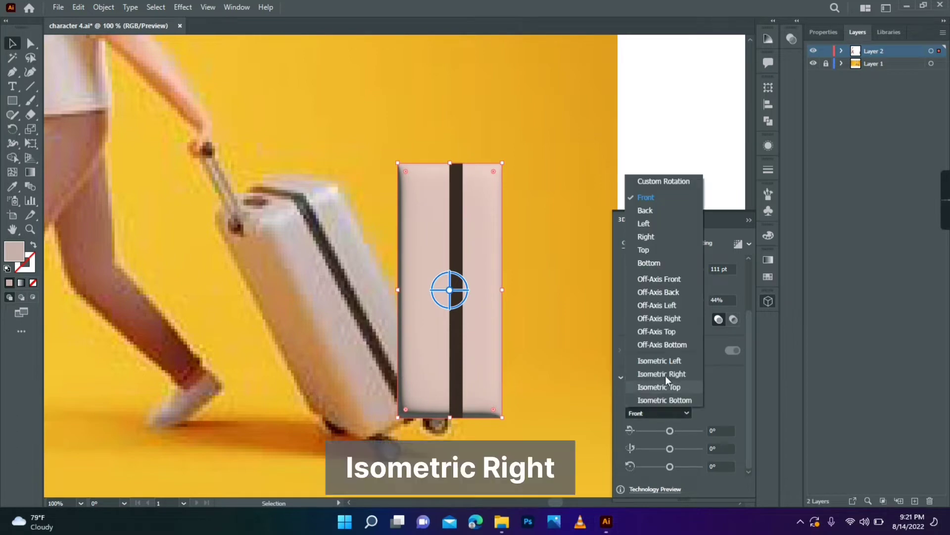
left_click(667, 359)
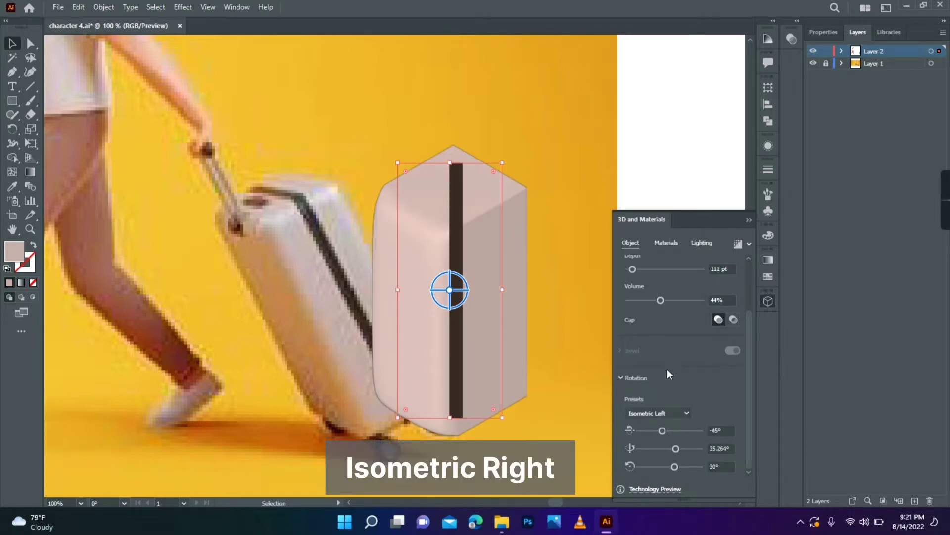
left_click(679, 412)
left_click(680, 374)
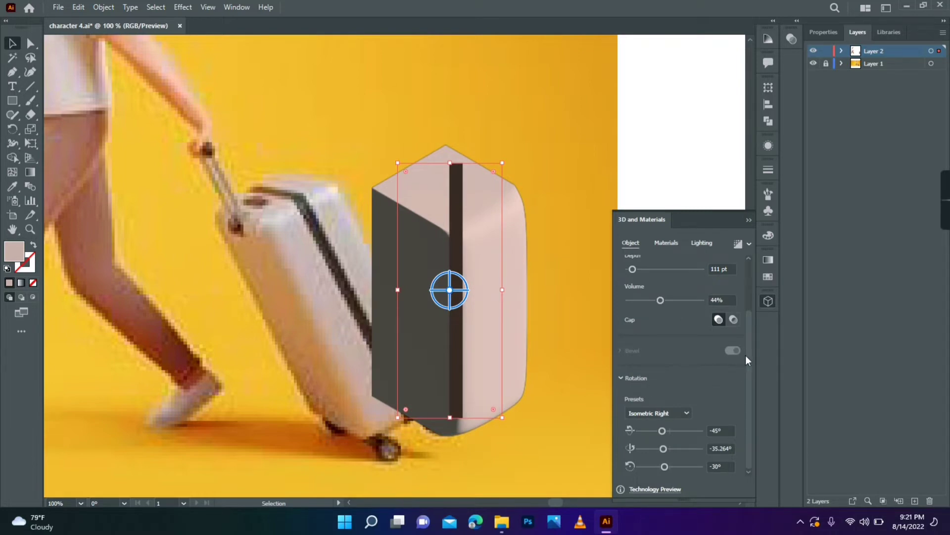
left_click_drag(747, 355, 754, 295)
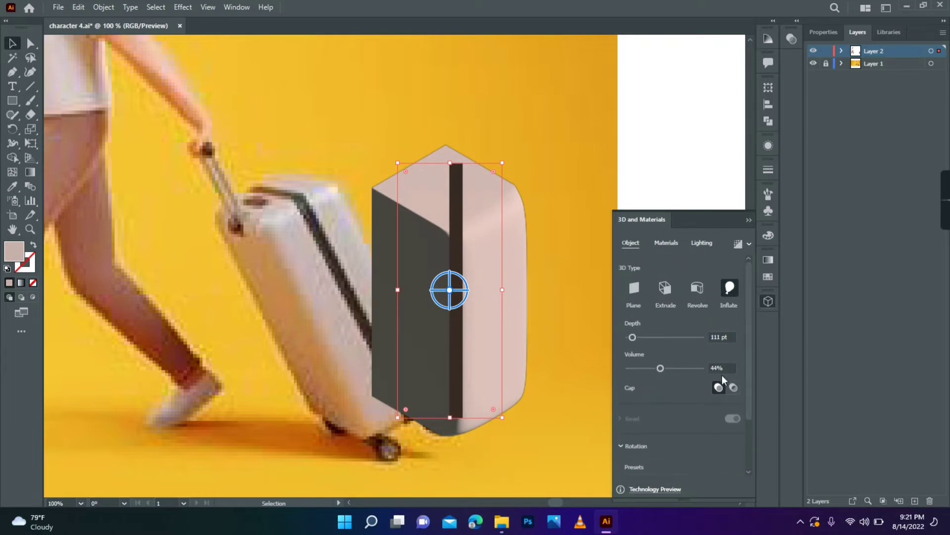
left_click(648, 368)
left_click(541, 353)
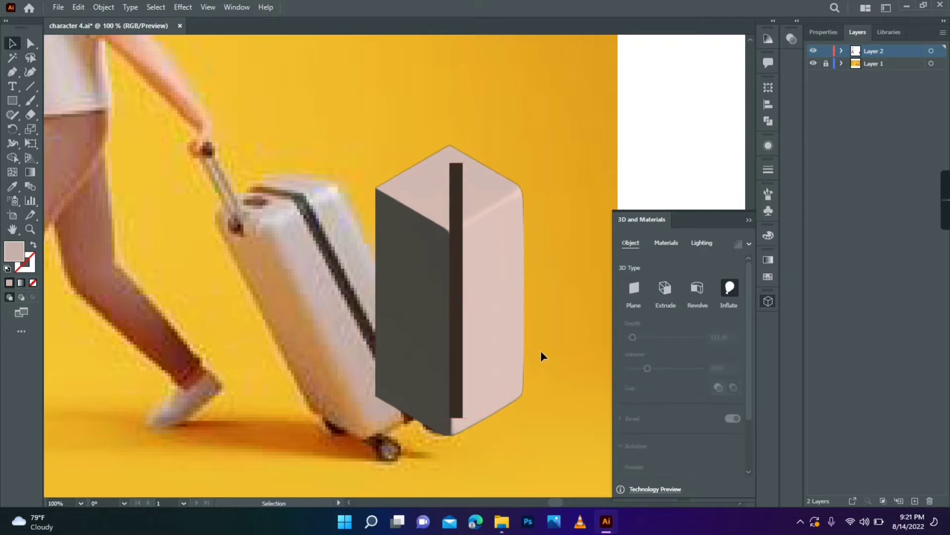
left_click_drag(461, 329, 492, 329)
- Inflate the dark stripe into a black slab: Isometric Right, 17% volume, 111 pt depth, moved down
left_click(732, 294)
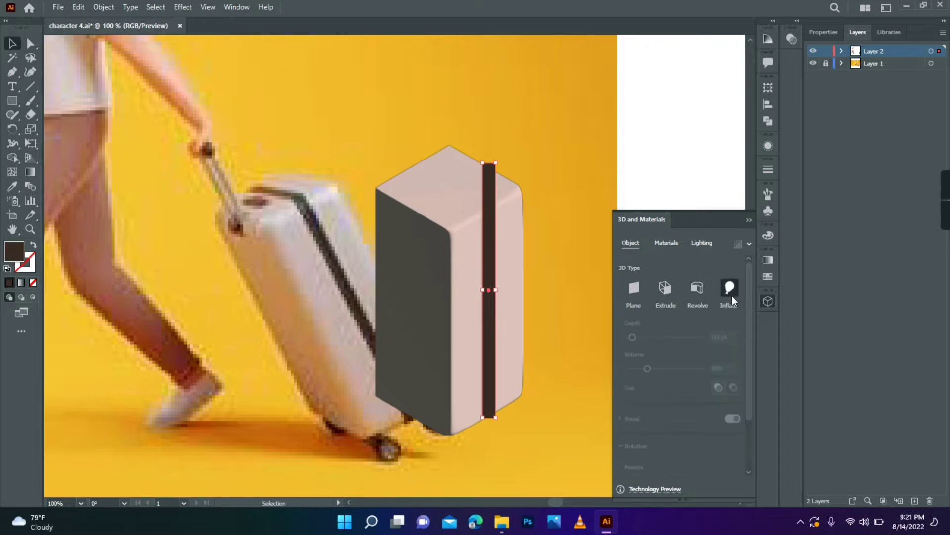
left_click(723, 336)
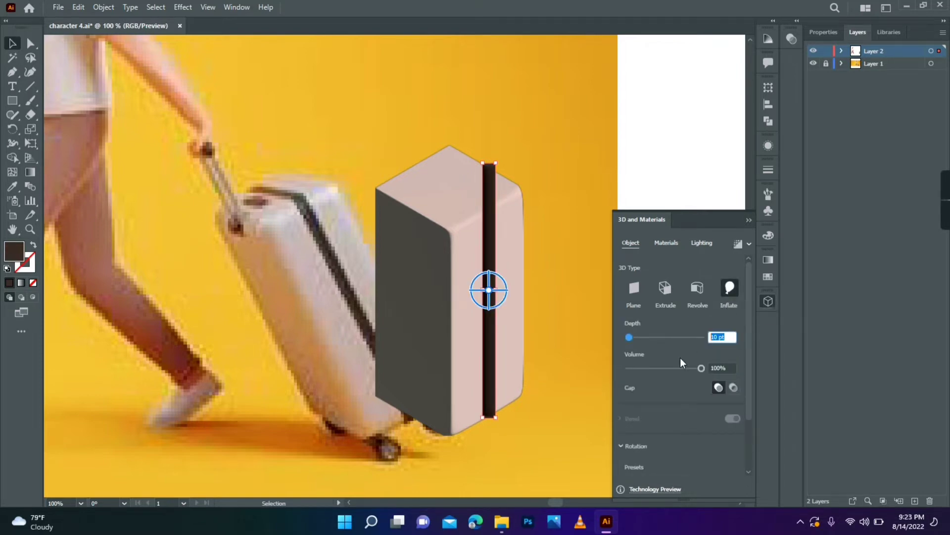
type("1")
key("Tab")
scroll(745, 459, "down", 3)
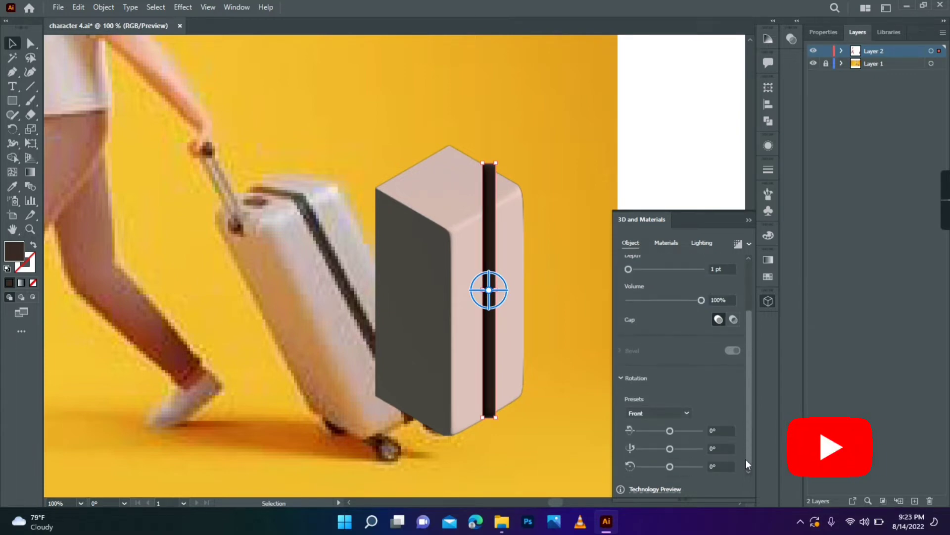
left_click(680, 415)
left_click(662, 374)
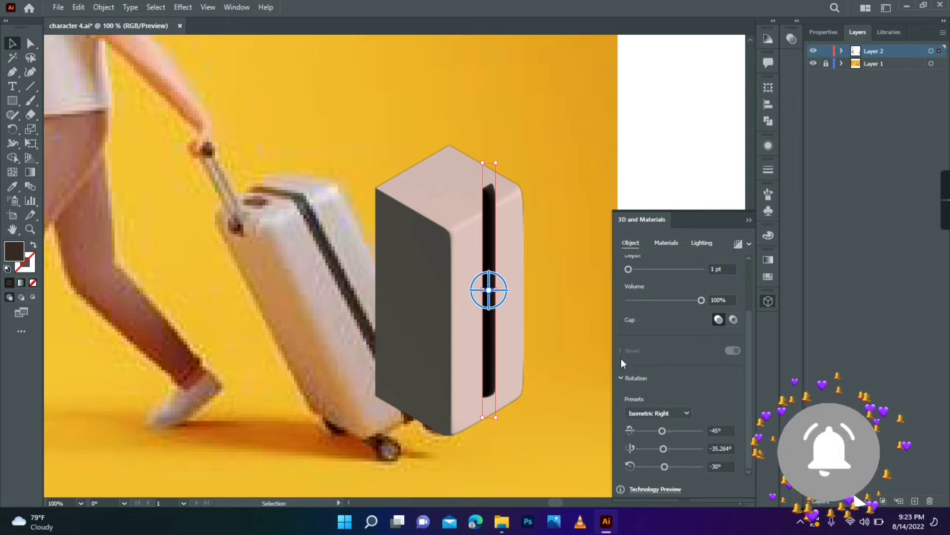
mouse_move(486, 236)
left_mouse_down()
mouse_move(488, 255)
mouse_move(515, 258)
left_mouse_up()
left_click(641, 300)
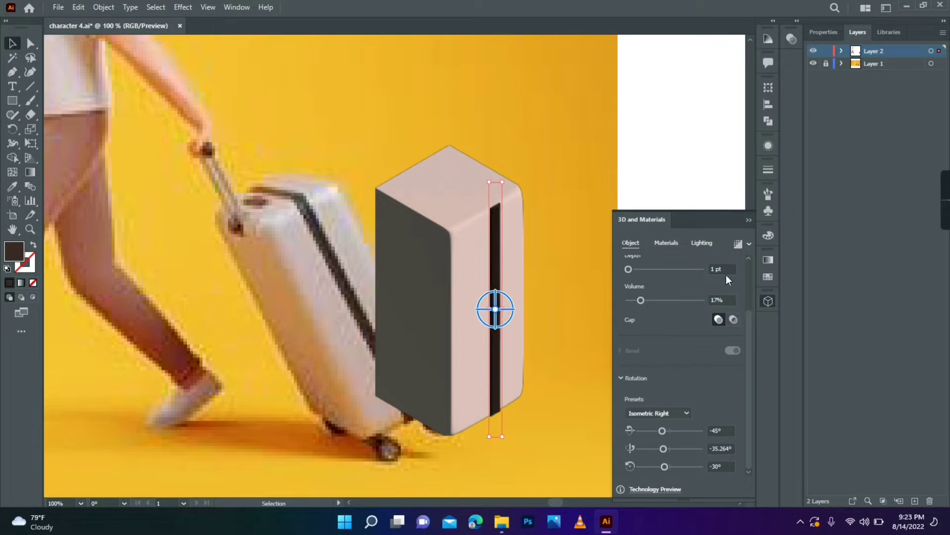
left_click(725, 271)
type("11")
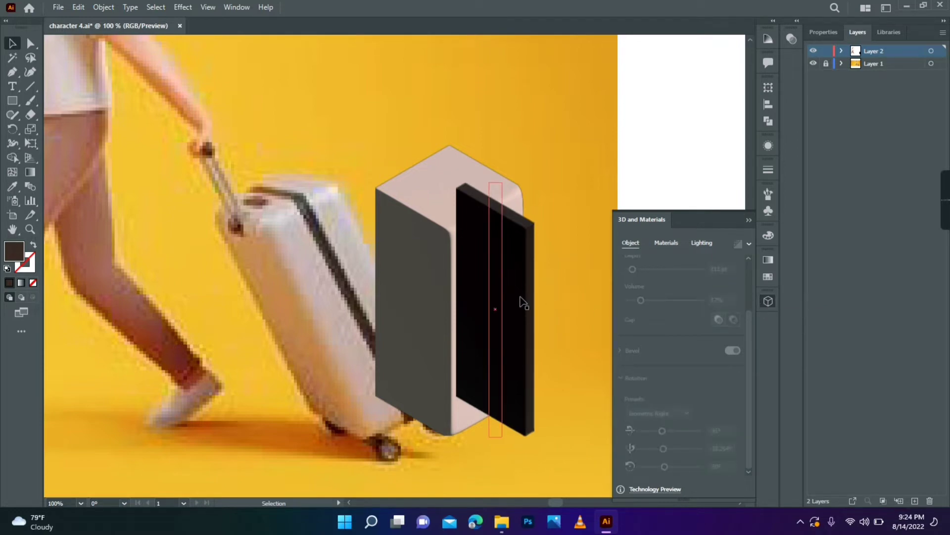
- Move the black slab to the box's left and narrow the pink box to about 75 pt
mouse_move(521, 301)
left_mouse_down()
mouse_move(438, 293)
mouse_move(438, 305)
left_mouse_up()
left_click(564, 316)
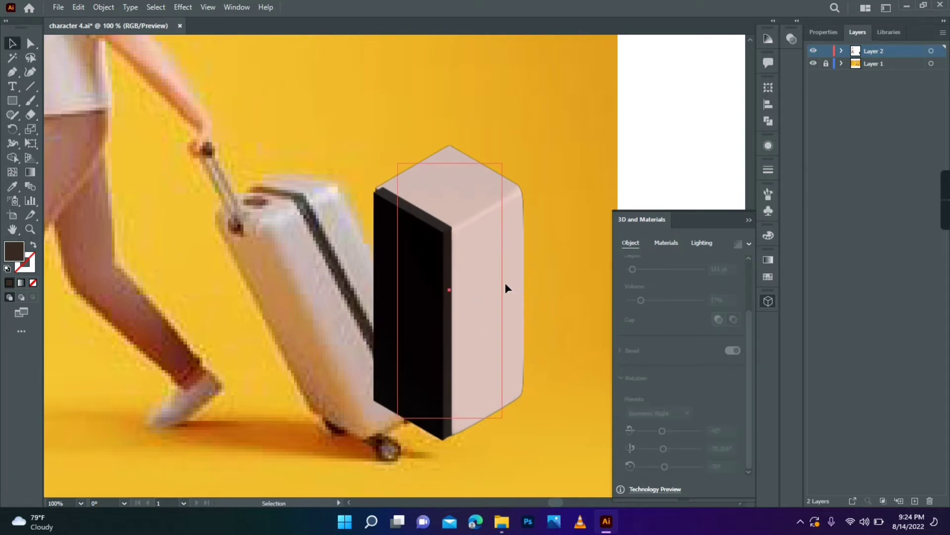
left_click(502, 294)
left_click_drag(503, 292, 447, 302)
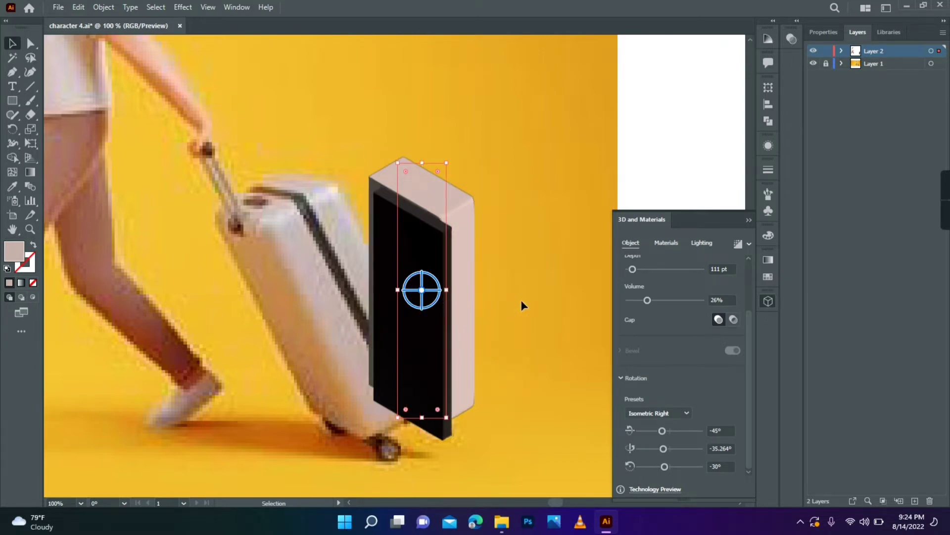
left_click(520, 299)
- Shift the pink box slightly down-right, then Alt-drag a copy to its left
left_click_drag(465, 296, 476, 305)
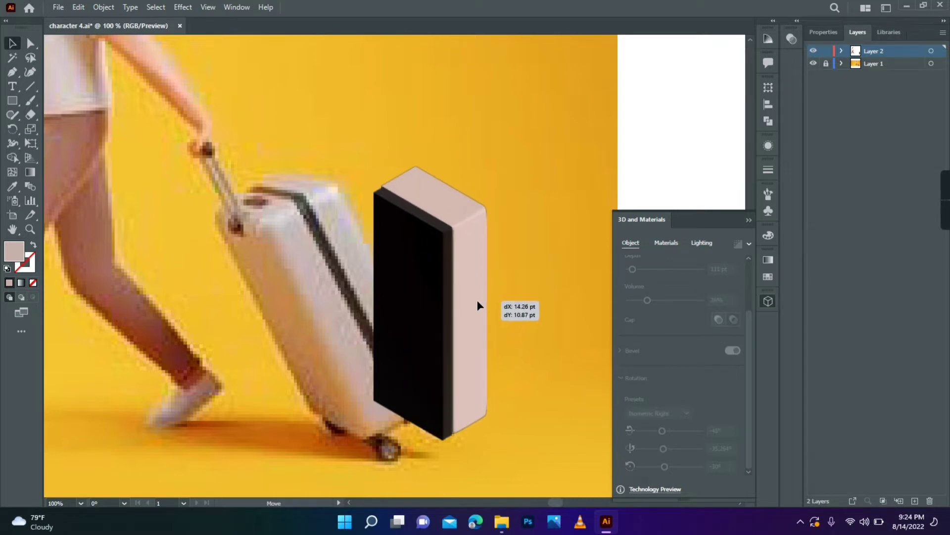
left_click_drag(477, 301, 476, 303)
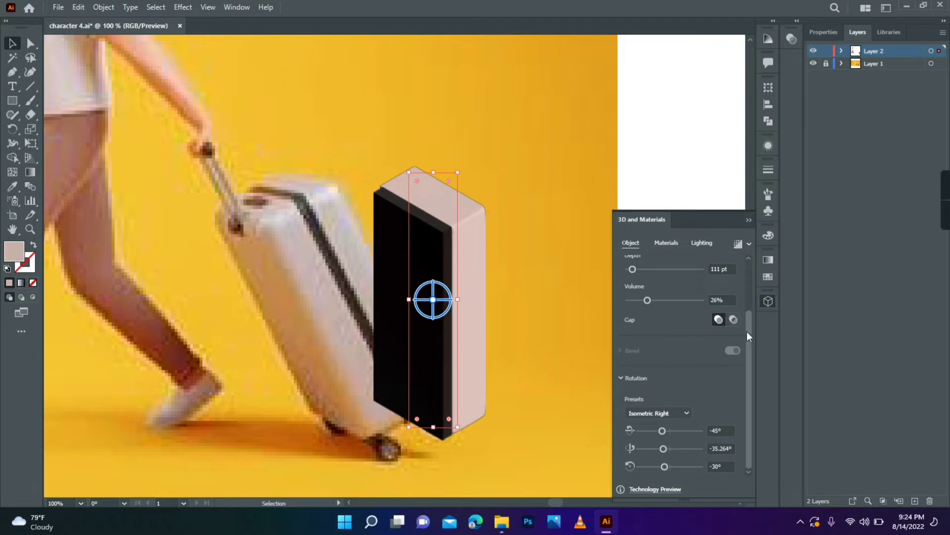
left_click_drag(748, 331, 750, 274)
left_click_drag(477, 301, 367, 331)
- Bring the copied box to the front and slide it onto the other box
right_click(357, 324)
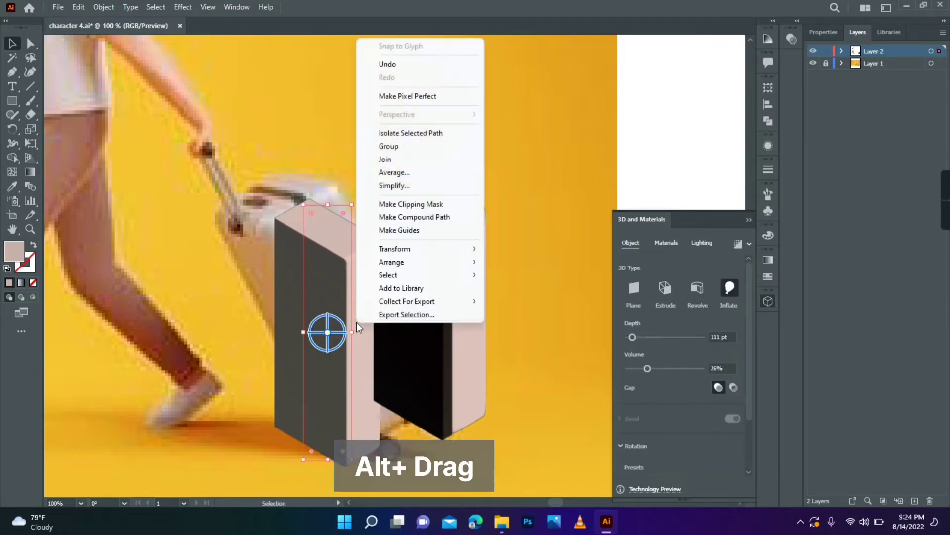
left_click(516, 263)
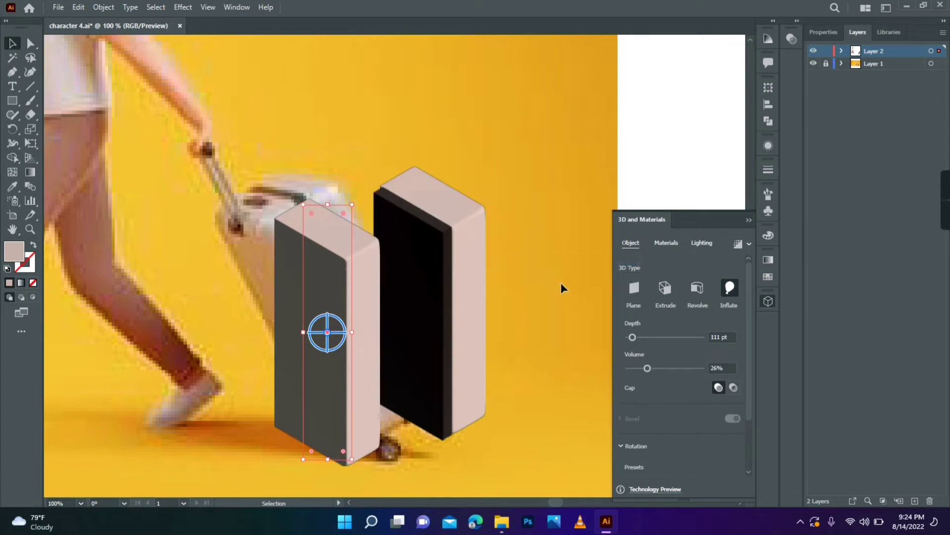
left_click_drag(360, 310, 420, 296)
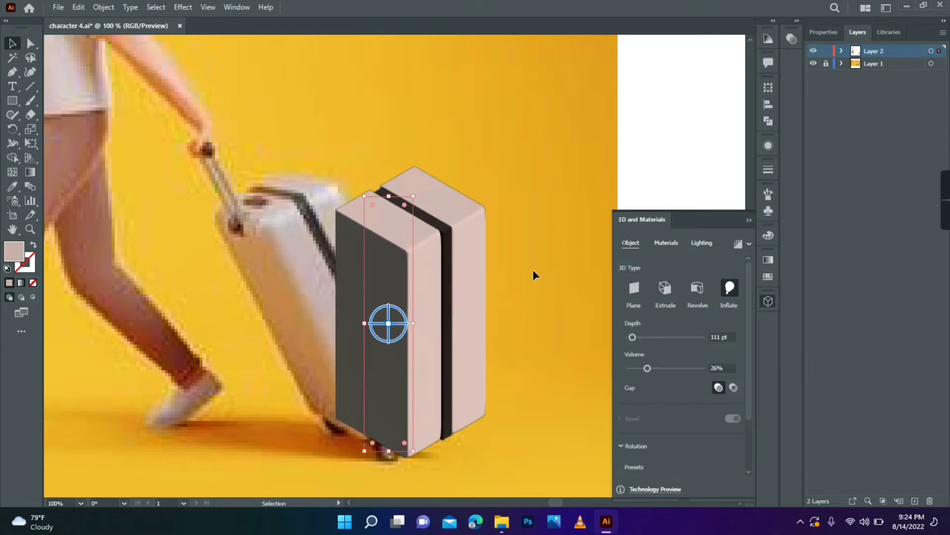
left_click(490, 267)
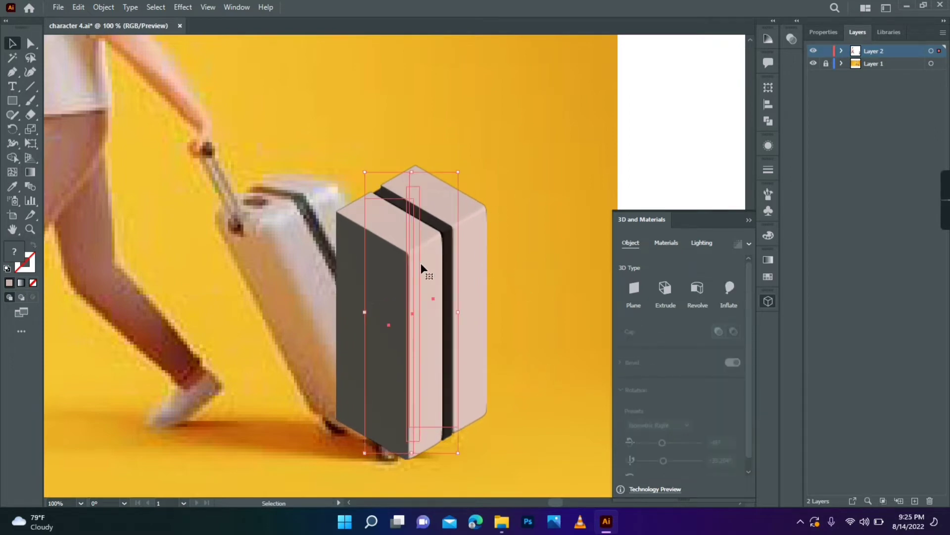
- Move both box halves up-right and tilt them to lean like the photo's suitcase
left_click_drag(421, 263, 489, 216)
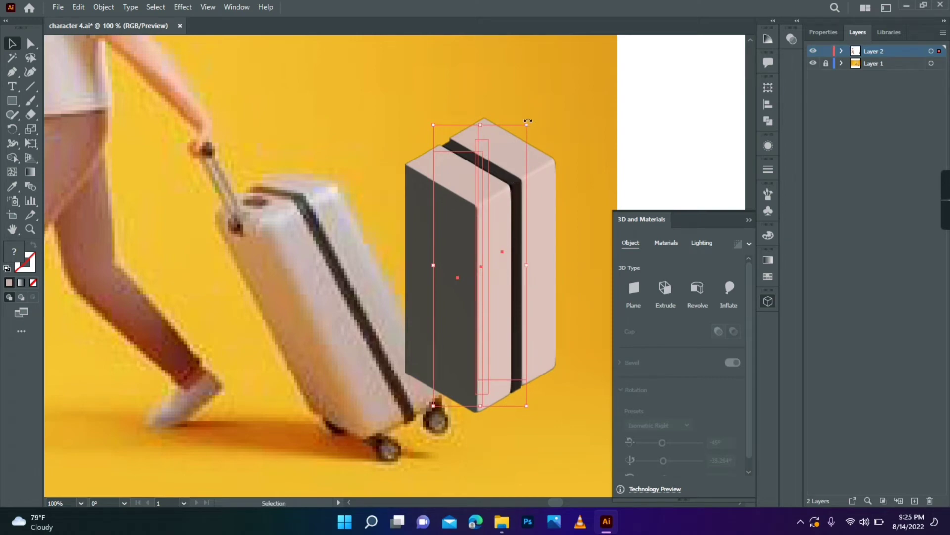
left_click_drag(528, 121, 493, 112)
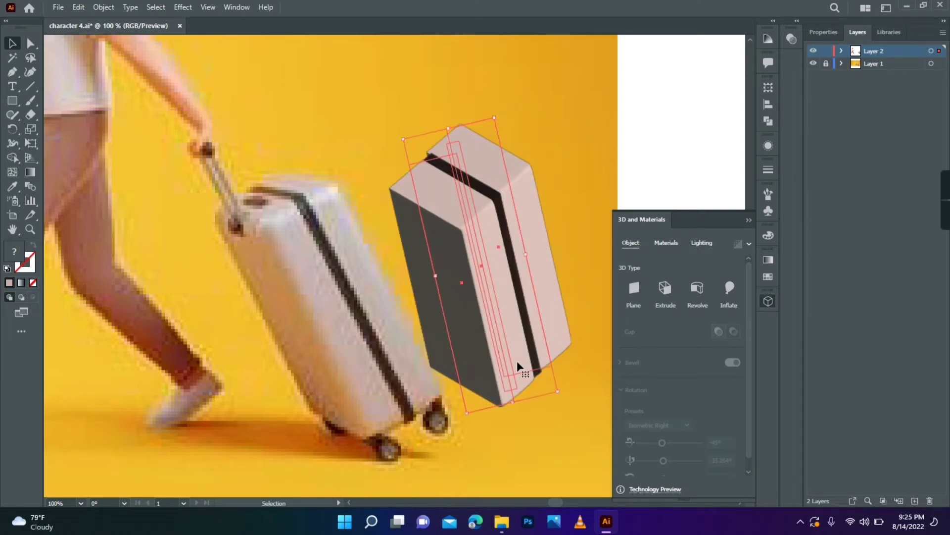
mouse_move(536, 246)
left_mouse_down()
mouse_move(473, 182)
mouse_move(461, 199)
mouse_move(462, 191)
left_mouse_up()
- Light the front panel at 83% intensity, 36° height and 57% softness so its top darkens
left_click(586, 188)
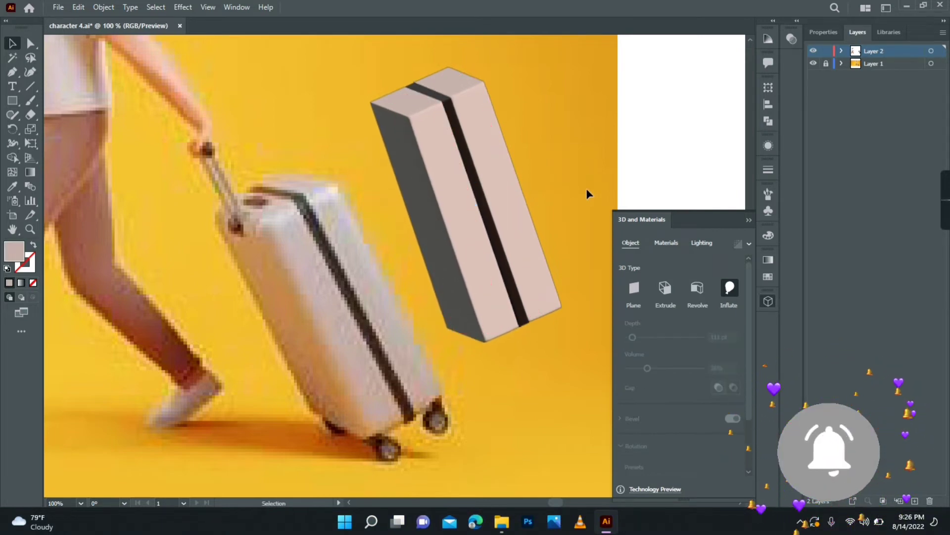
left_click(457, 241)
left_click(702, 242)
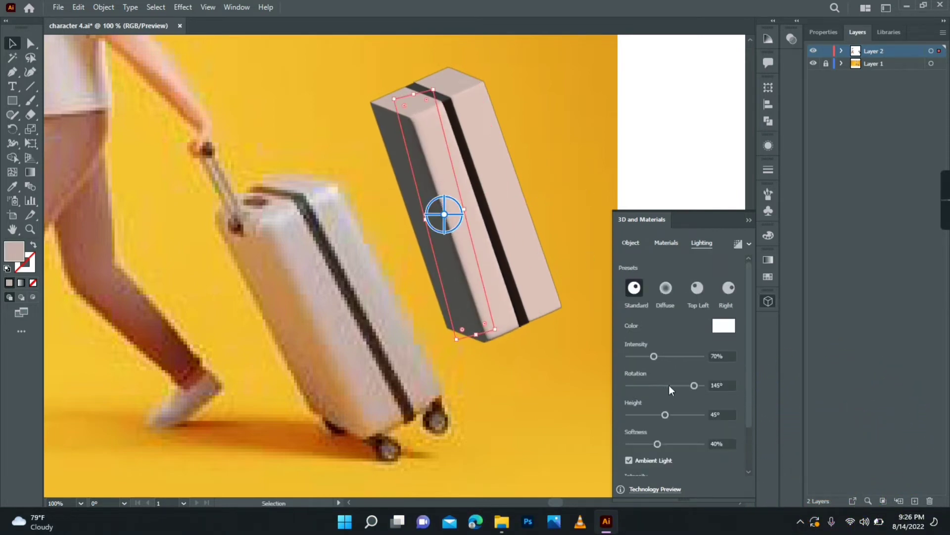
mouse_move(670, 384)
left_mouse_down()
mouse_move(653, 385)
mouse_move(665, 385)
mouse_move(659, 356)
left_mouse_up()
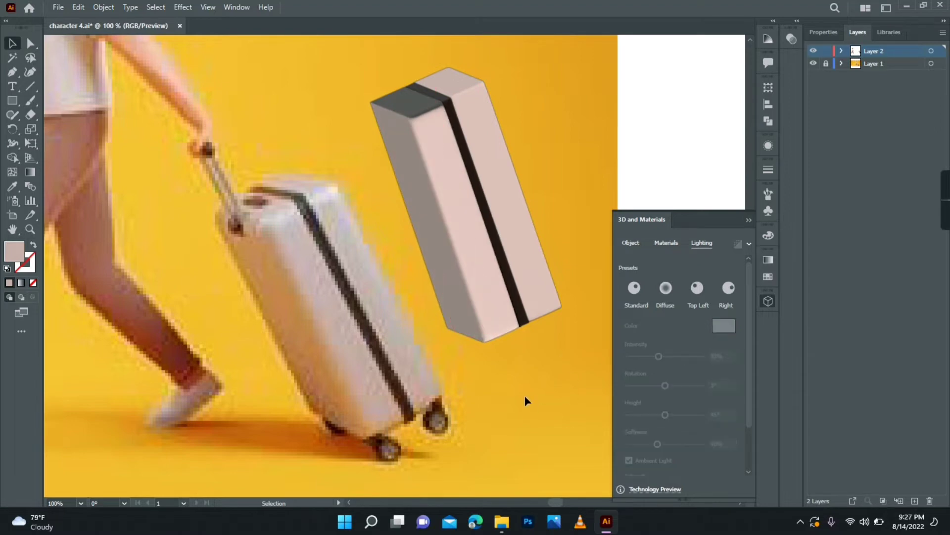
scroll(684, 346, "down", 2)
mouse_move(657, 389)
left_mouse_down()
mouse_move(670, 389)
mouse_move(658, 359)
left_mouse_up()
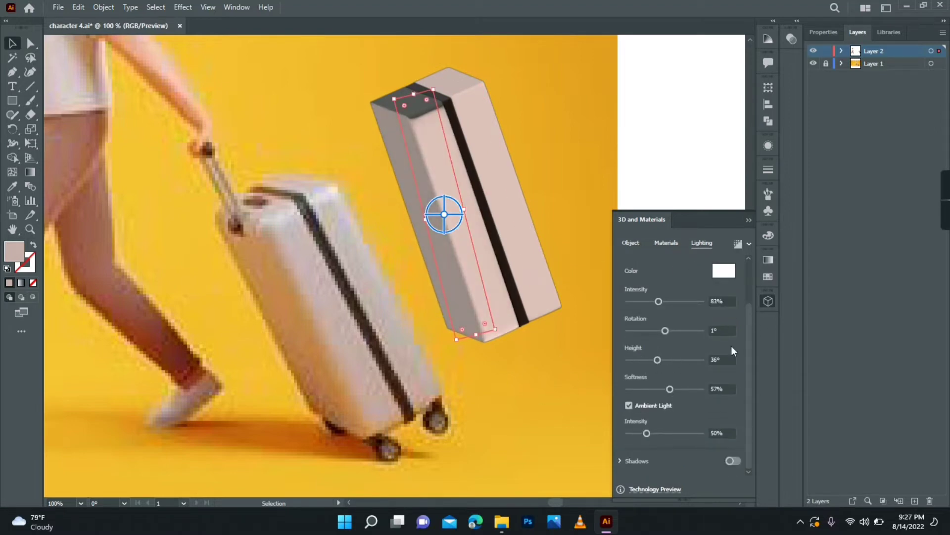
left_click(378, 244)
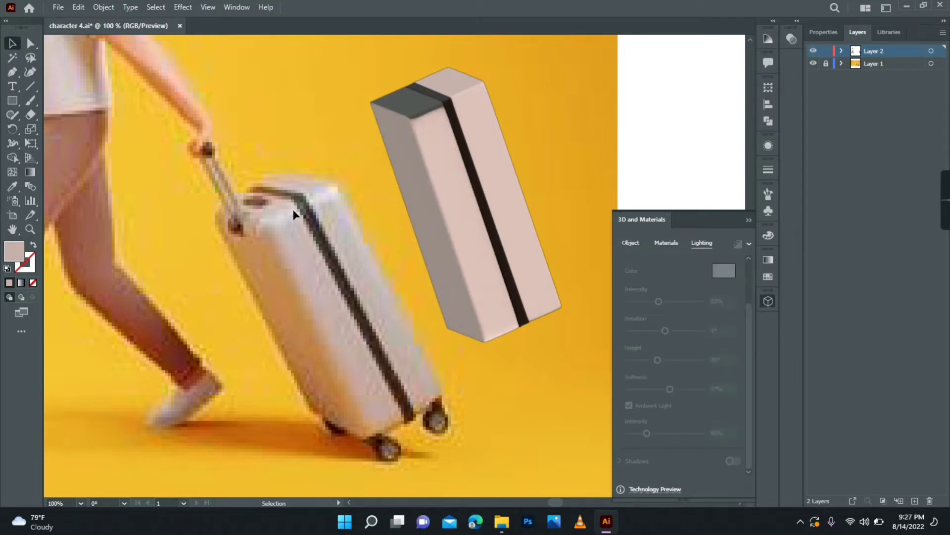
- Draw a 16.64 pt circle over the photo's left wheel and fill it with the wheel's dark brown
left_click(12, 101)
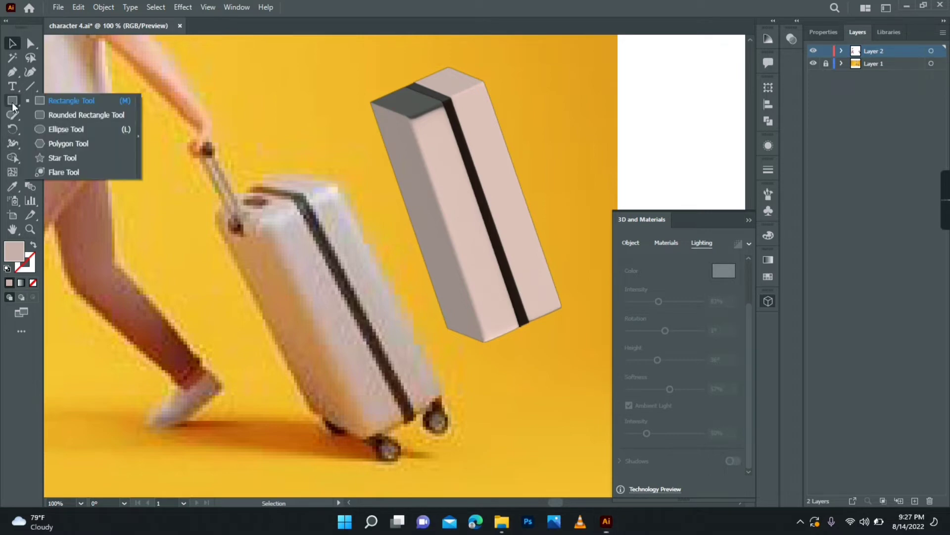
left_click(43, 130)
left_click_drag(424, 415, 449, 437)
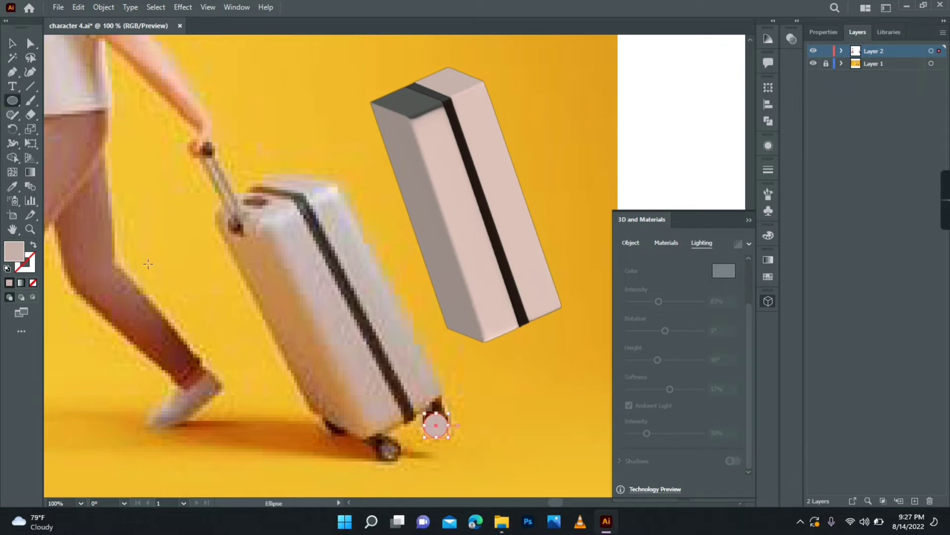
left_click(13, 43)
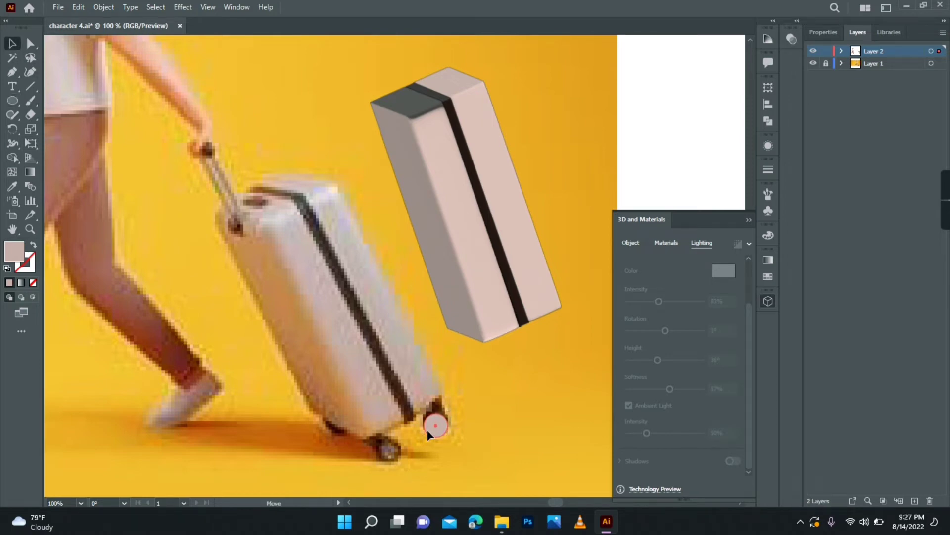
left_click_drag(426, 430, 338, 428)
left_click(12, 186)
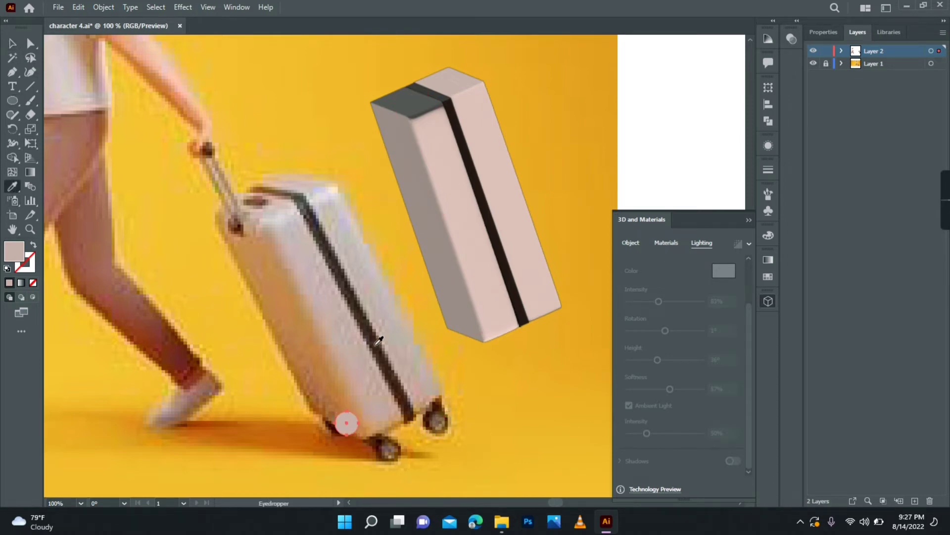
left_click(379, 344)
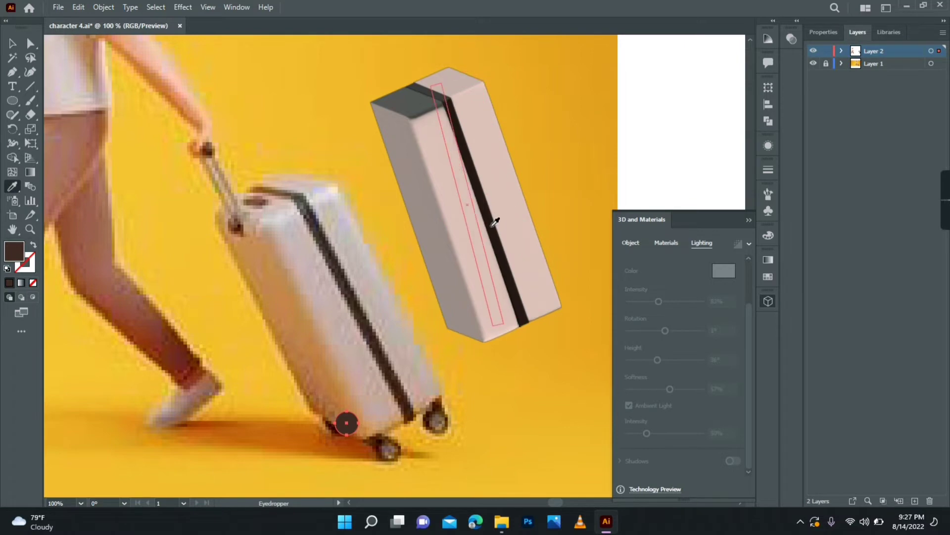
left_click(437, 404)
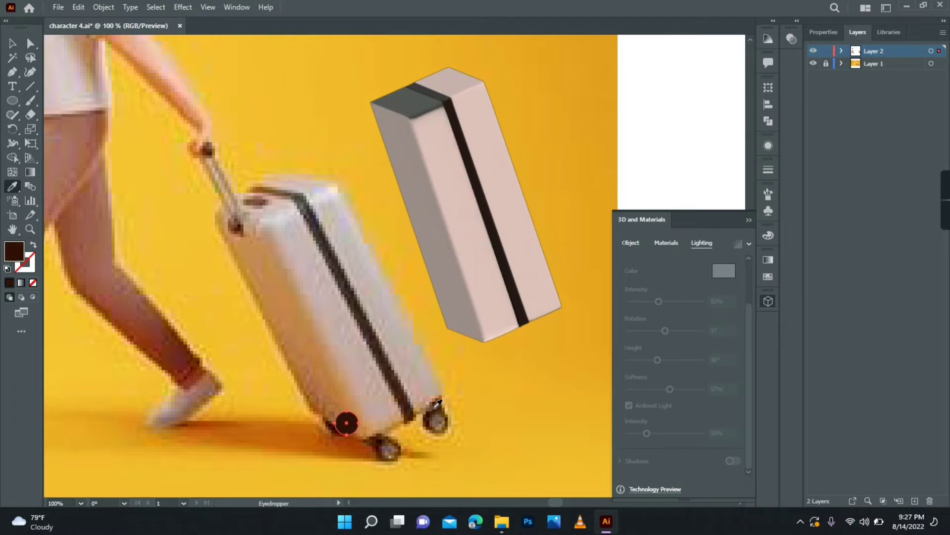
left_click(8, 48)
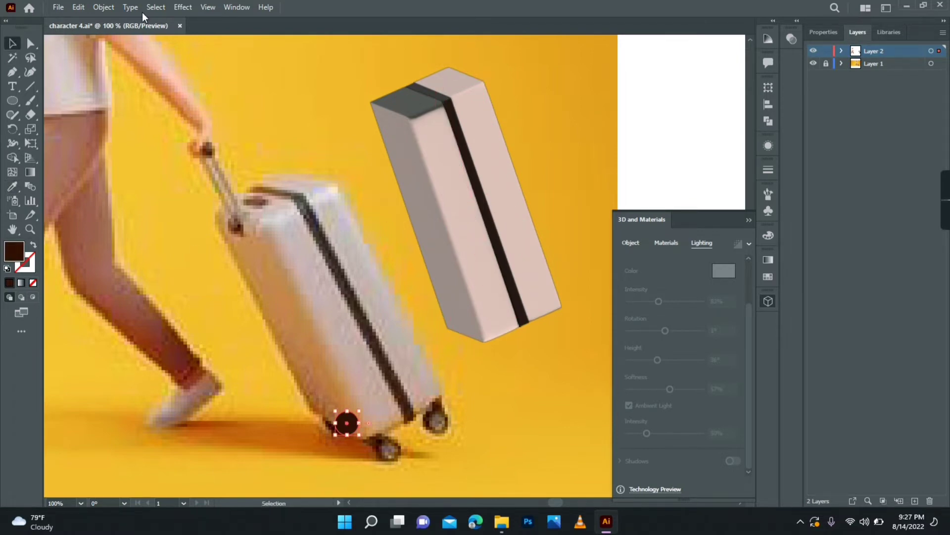
- Create a -5 pt Offset Path inner copy of the wheel circle
left_click(104, 7)
mouse_move(261, 297)
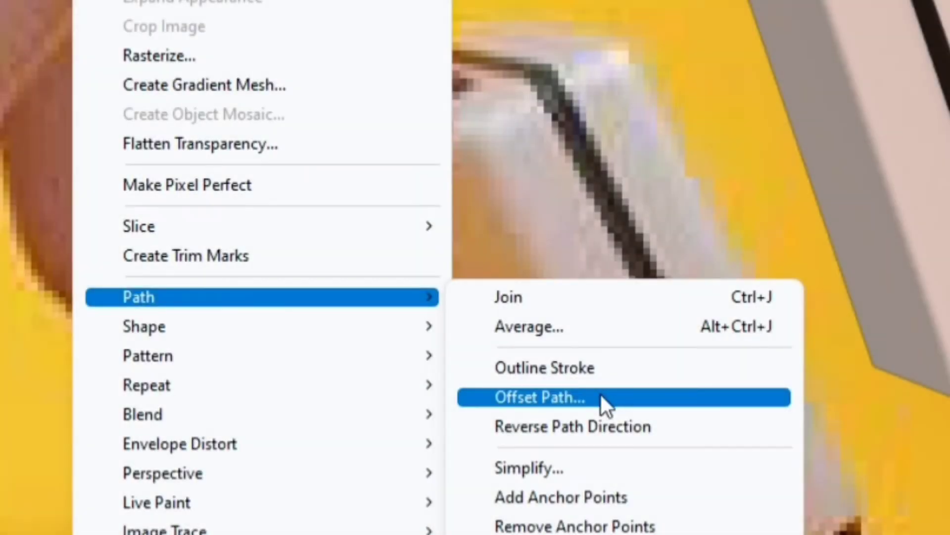
left_click(601, 394)
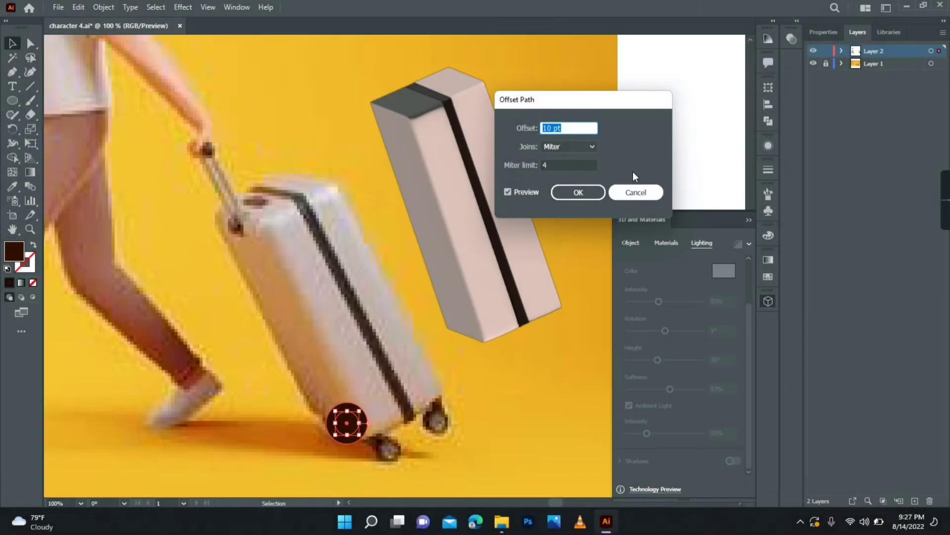
type("-3")
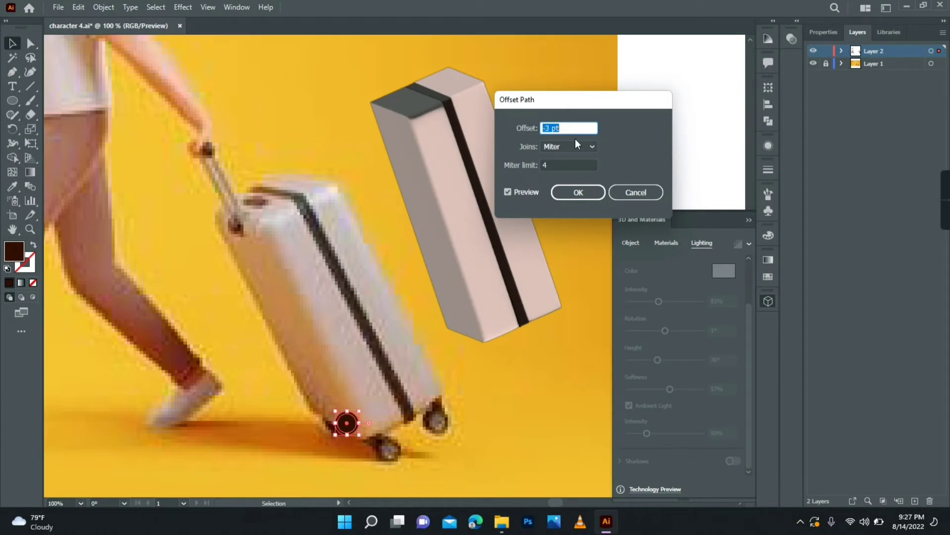
key("Down")
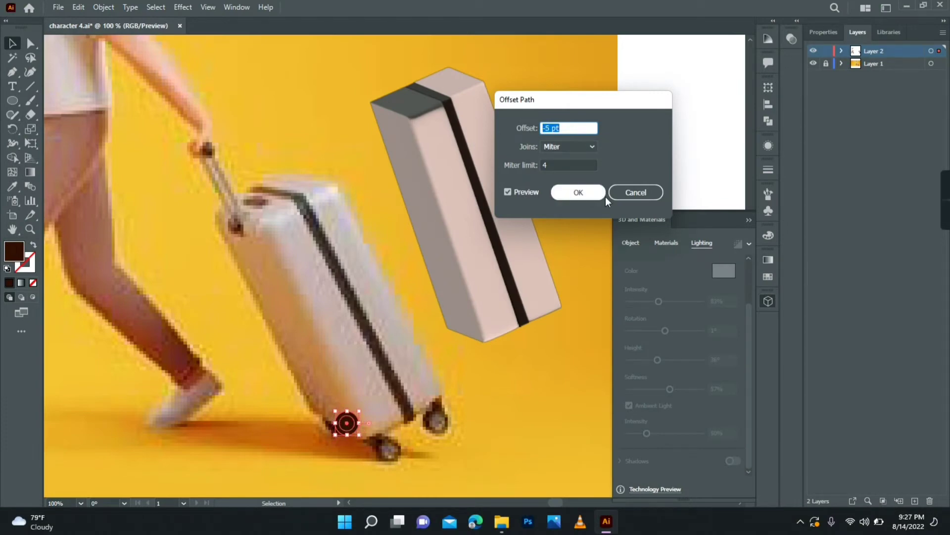
left_click(602, 195)
key("Return")
- Fill the inner circle with the suitcase's pale pink
key("i")
left_click(287, 285)
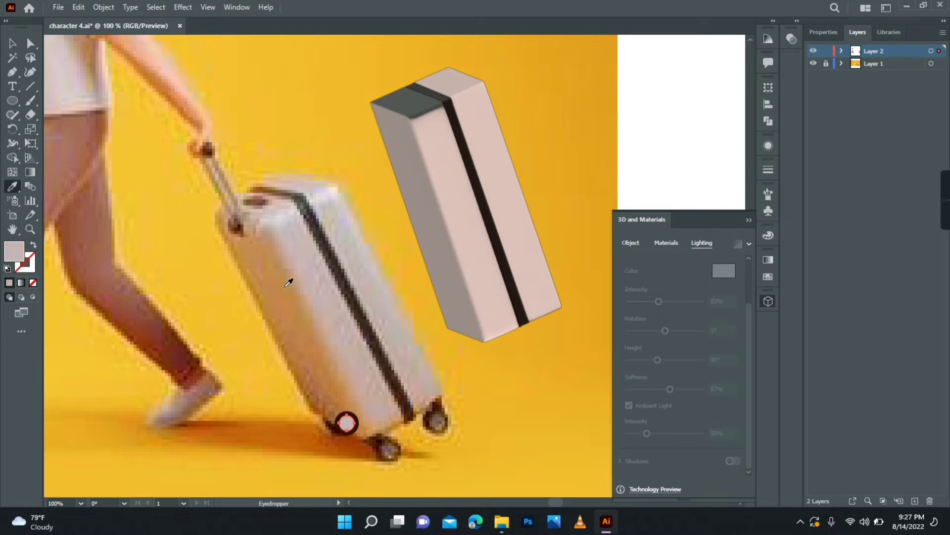
left_click(11, 45)
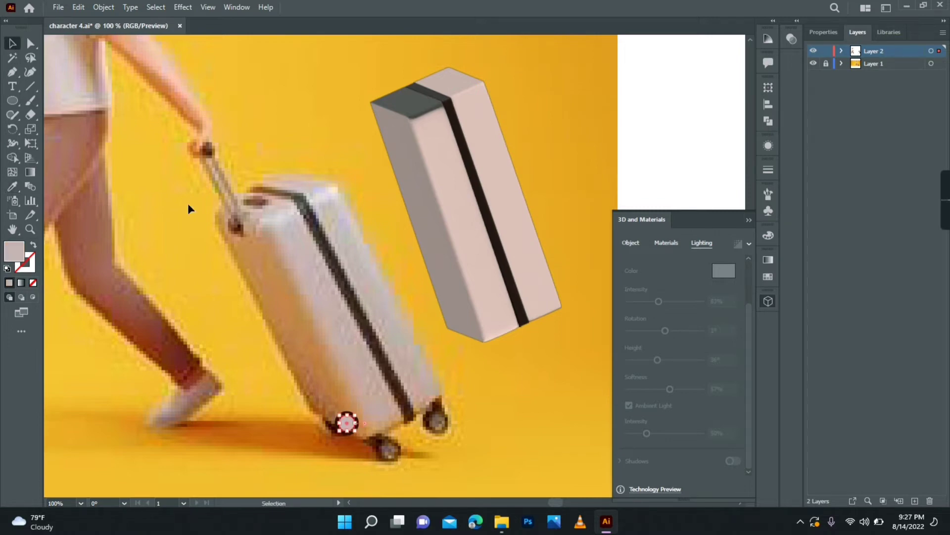
- Group the two wheel circles and place the wheel at the suitcase box's bottom corner
right_click(349, 420)
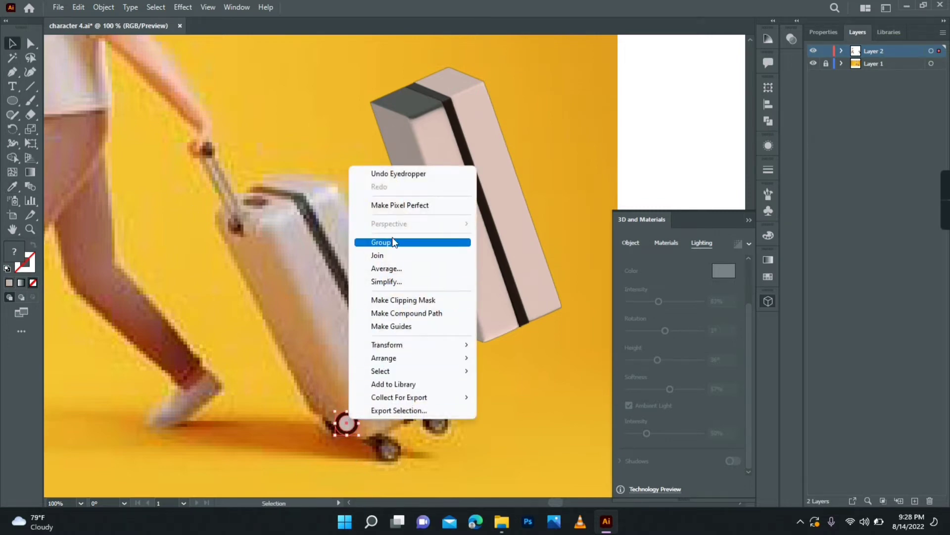
left_click(386, 241)
left_click_drag(350, 426, 555, 332)
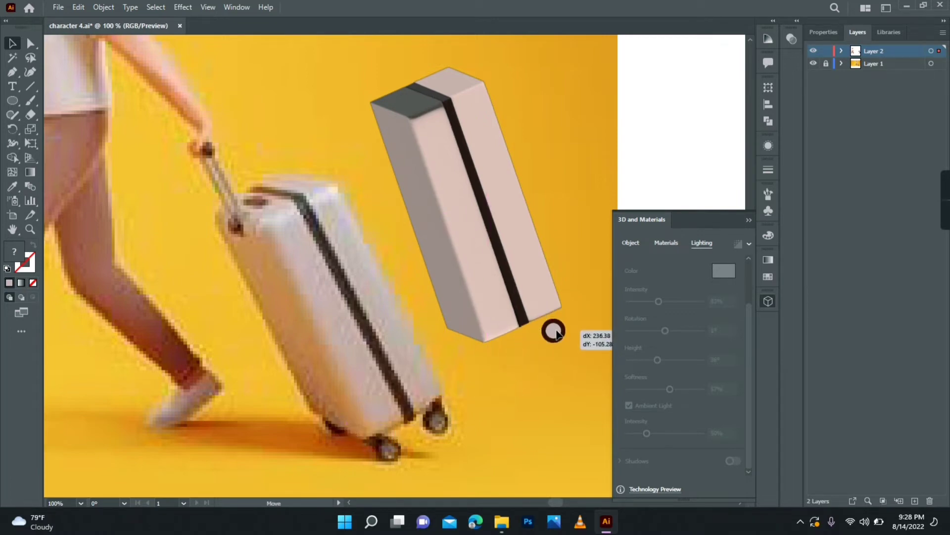
mouse_move(555, 332)
left_mouse_down()
mouse_move(507, 351)
mouse_move(463, 328)
left_mouse_up()
- Send the left wheel behind the suitcase body and bring the wheels into view
right_click(462, 329)
mouse_move(497, 270)
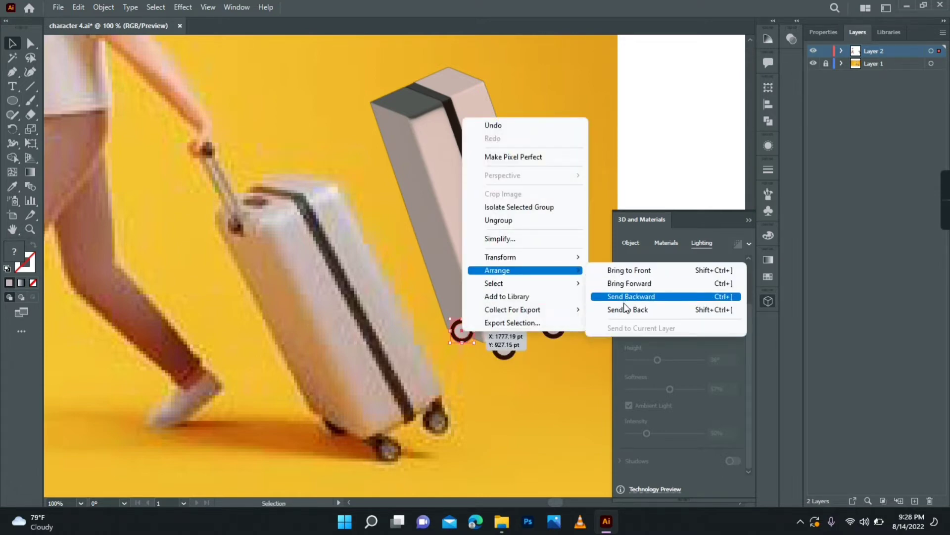
left_click(626, 309)
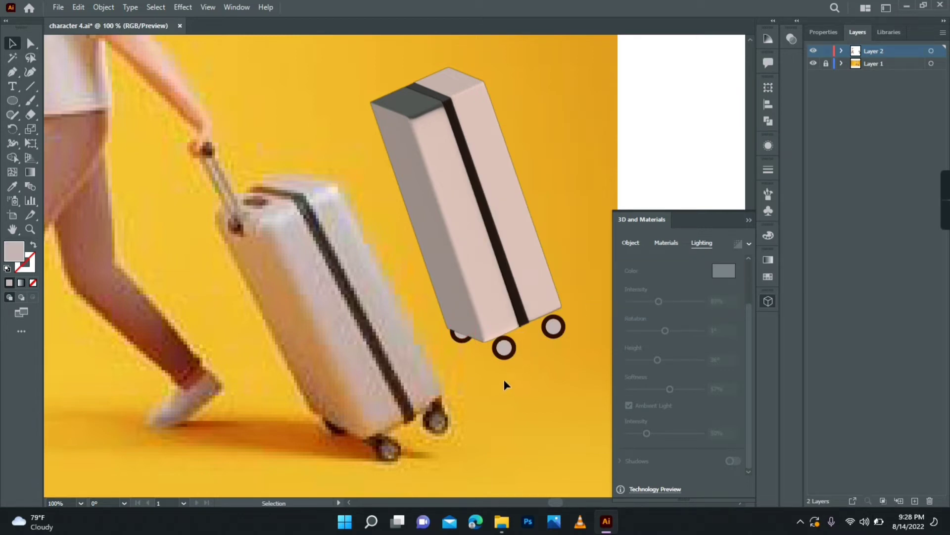
left_click_drag(552, 246, 494, 177)
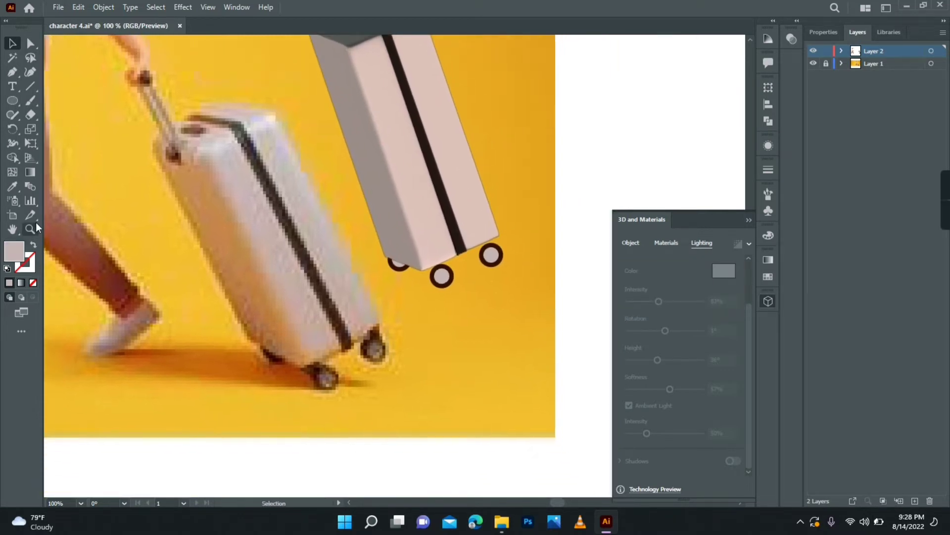
- Outline a small bracket between the suitcase's right bottom corner and its wheel
left_click(511, 282, "ctrl")
left_click_drag(410, 292, 445, 292)
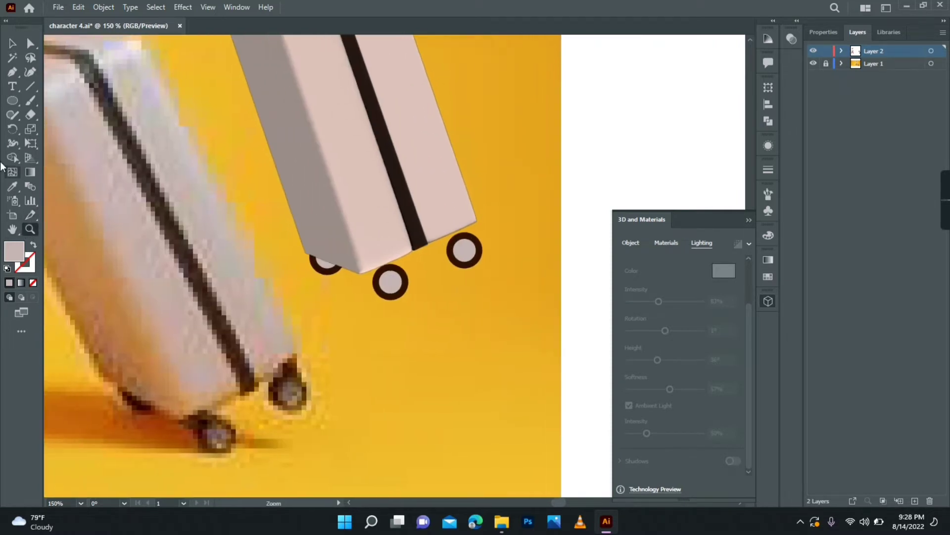
left_click(12, 73)
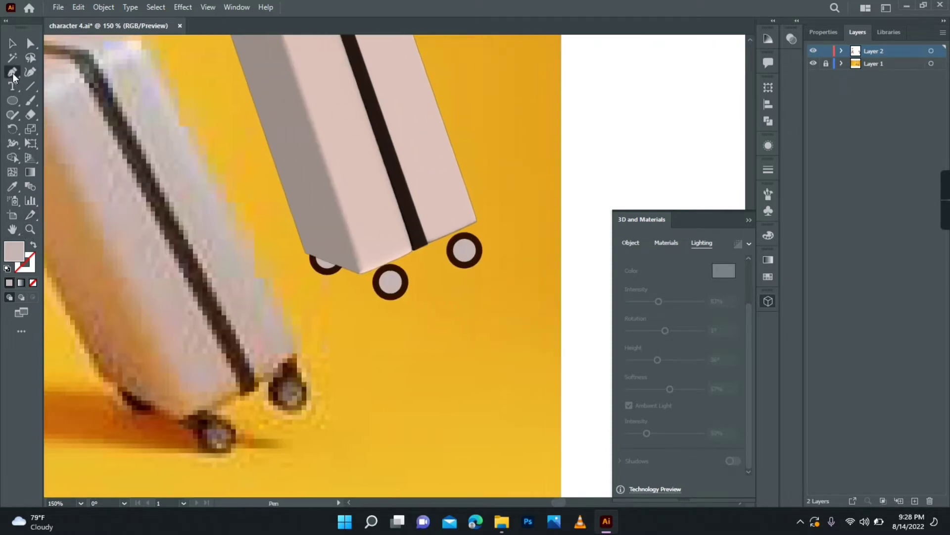
left_click(476, 221)
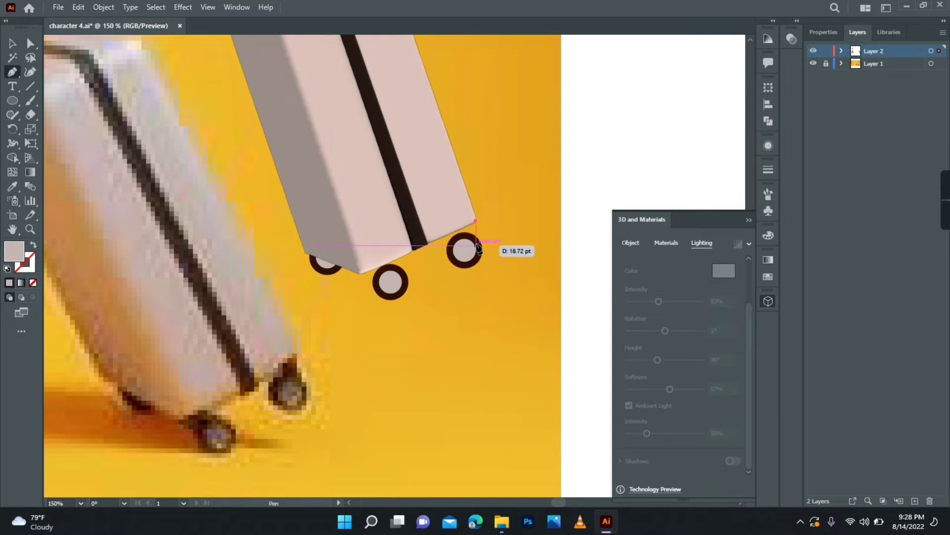
left_click(476, 245)
left_click(460, 239)
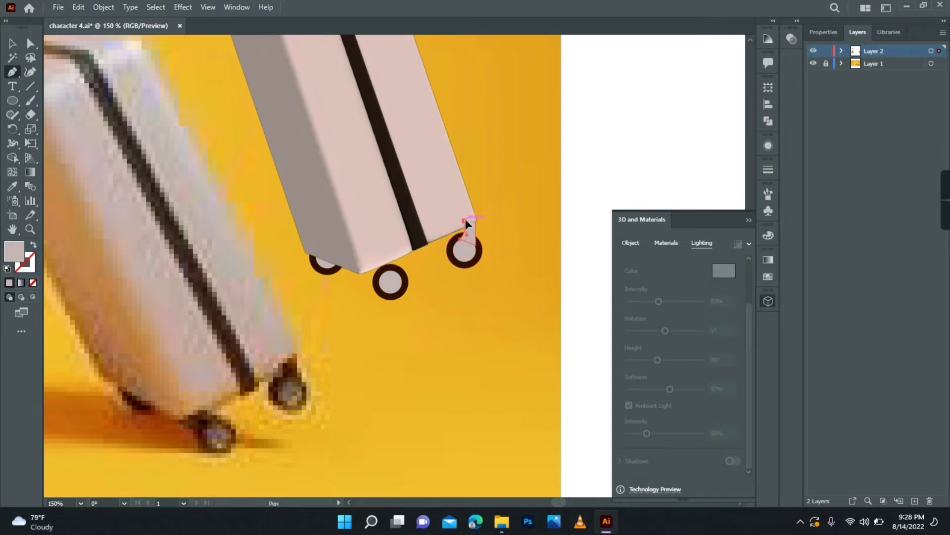
left_click(475, 222)
- Fill the bracket with the wheel's dark brown, send it to back and nudge it into place
left_click(12, 187)
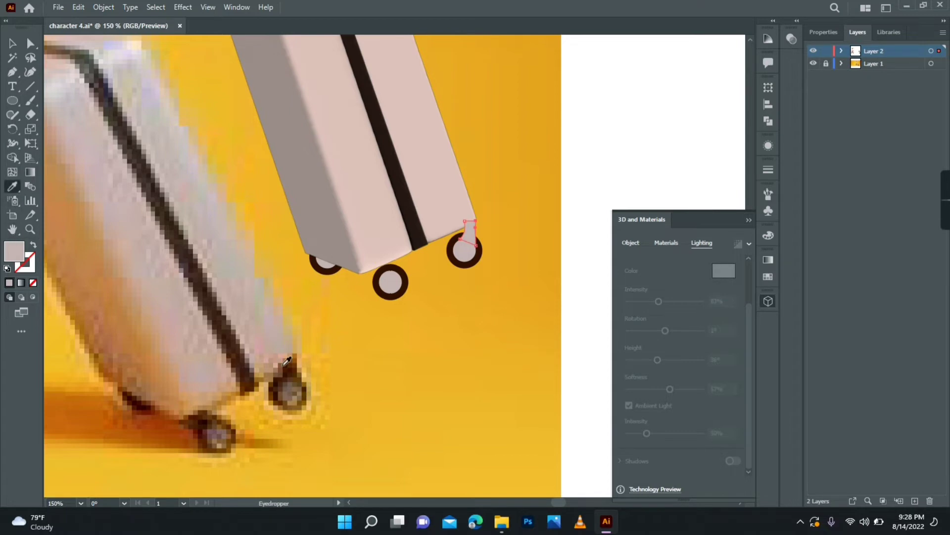
left_click(407, 278)
right_click(455, 250)
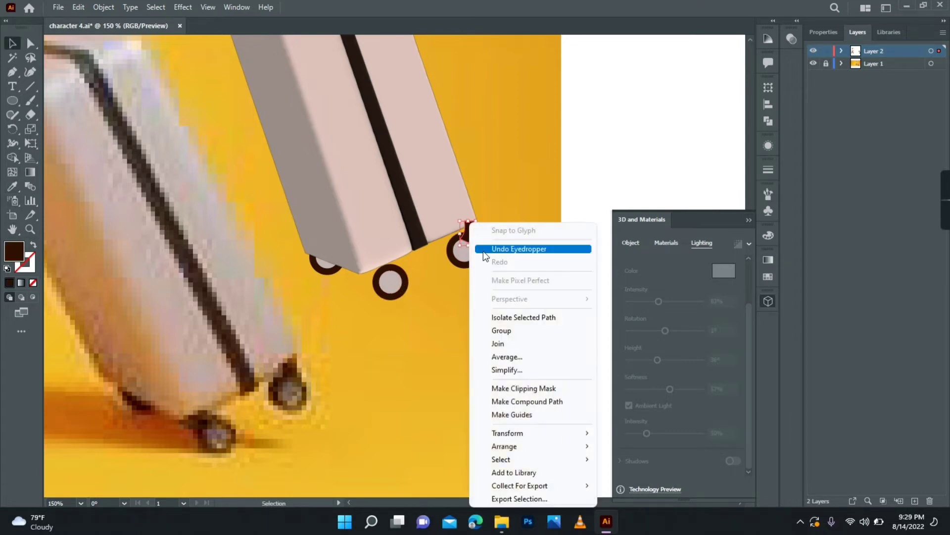
left_click(639, 488)
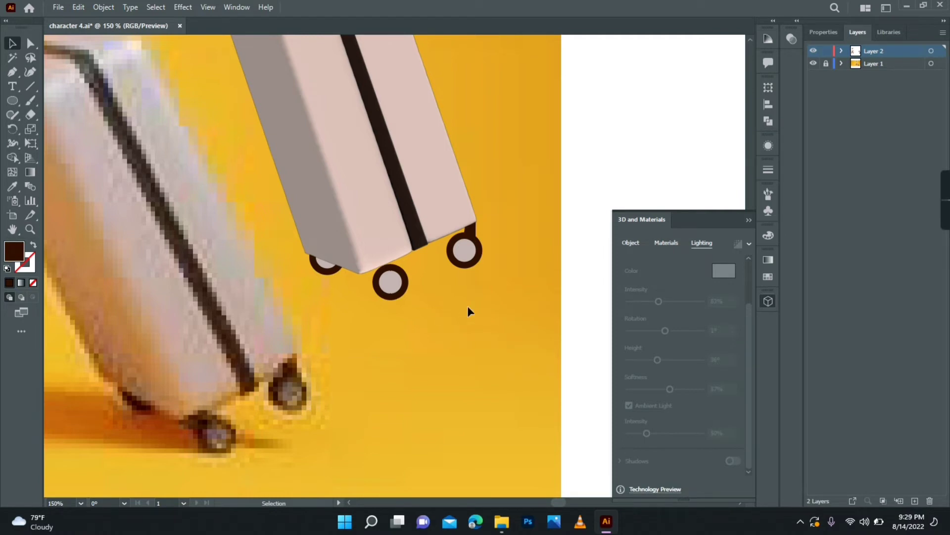
left_click_drag(475, 232, 476, 234)
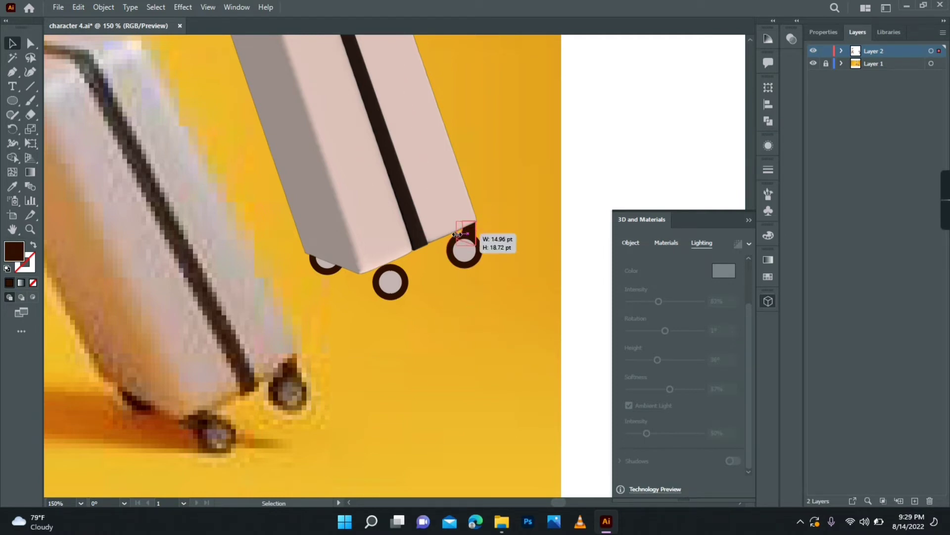
left_click(464, 343)
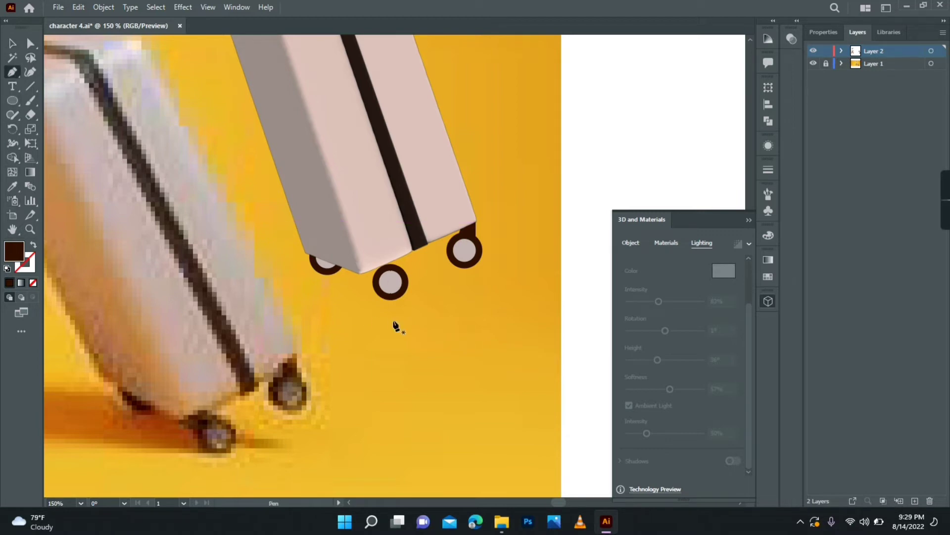
- Add a second bracket for the middle wheel behind the suitcase, repositioning the wheel slightly
left_click(361, 272)
left_click(391, 271)
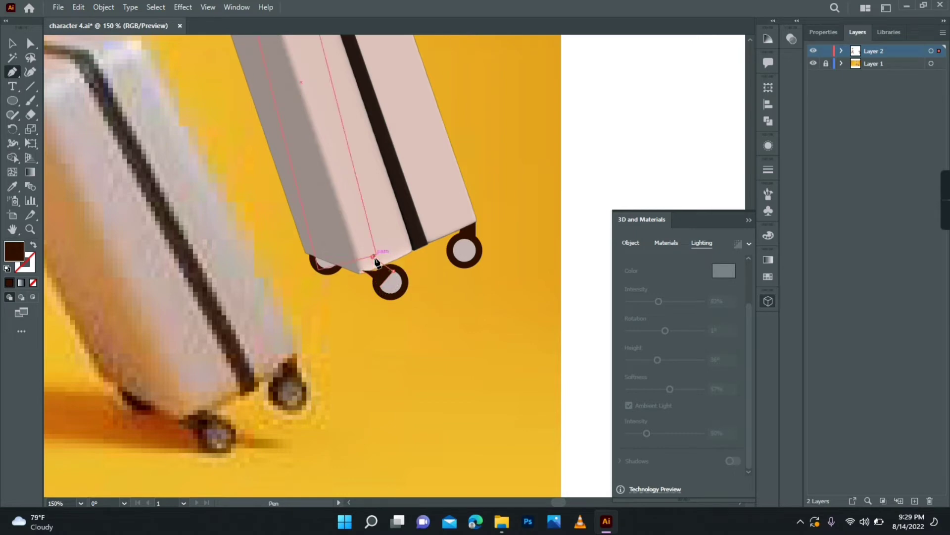
left_click(372, 258)
left_click(12, 43)
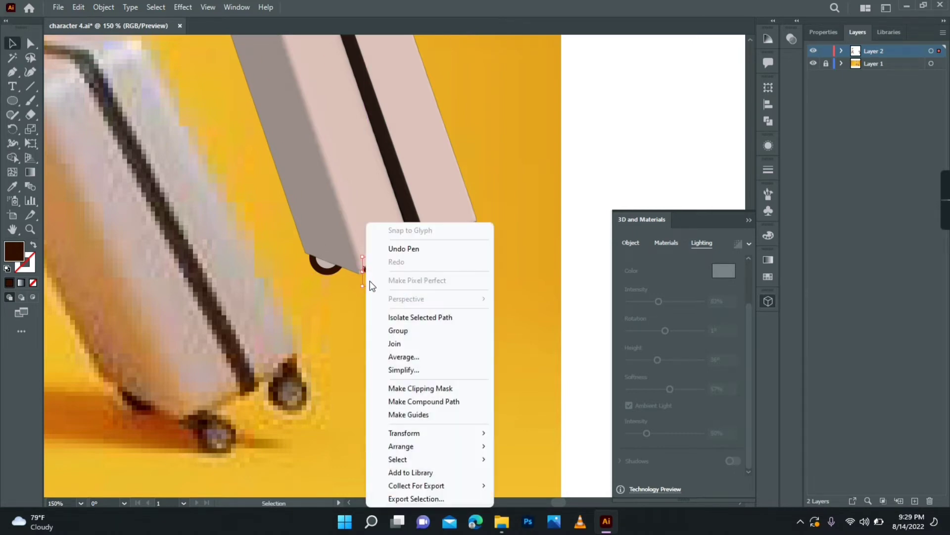
right_click(370, 280)
left_click(548, 486)
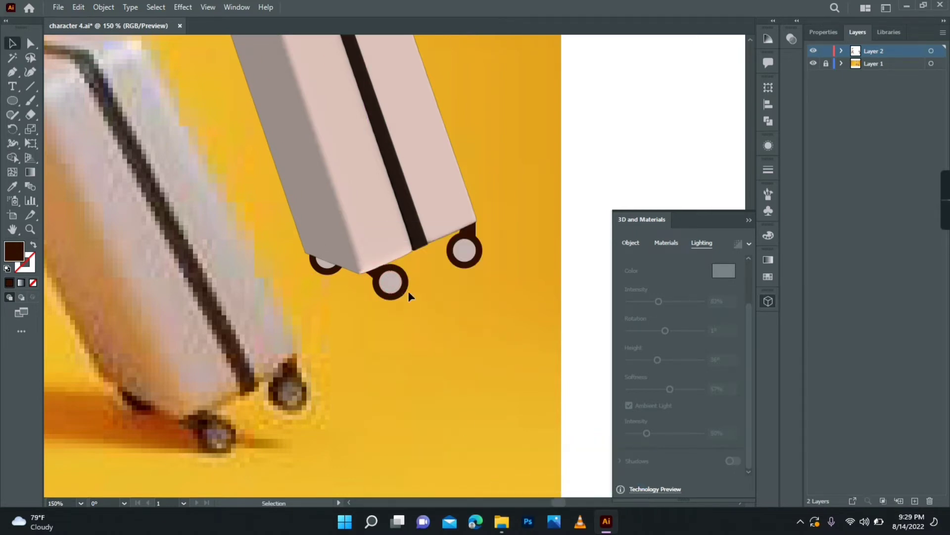
mouse_move(389, 282)
left_mouse_down()
mouse_move(396, 286)
mouse_move(372, 282)
mouse_move(409, 291)
left_mouse_up()
left_click(376, 278)
left_click(416, 296)
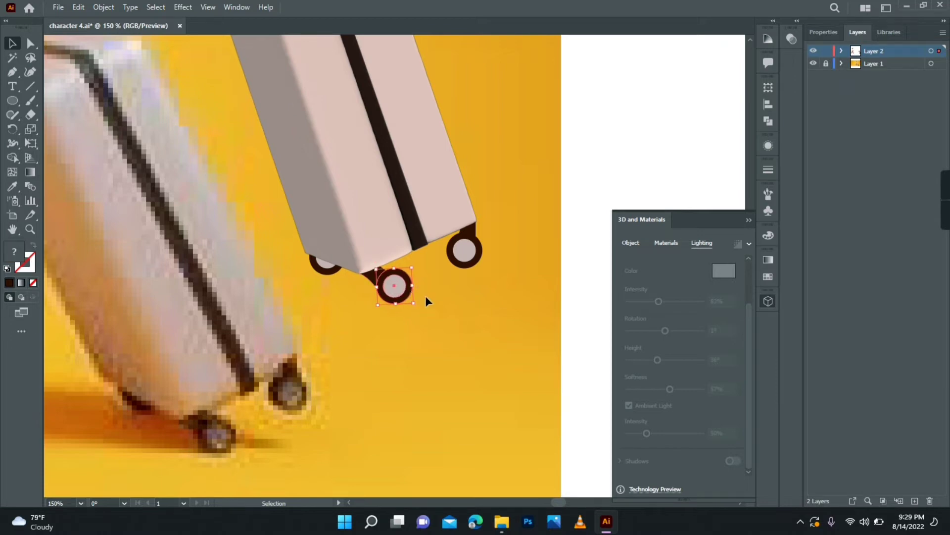
left_click(460, 310)
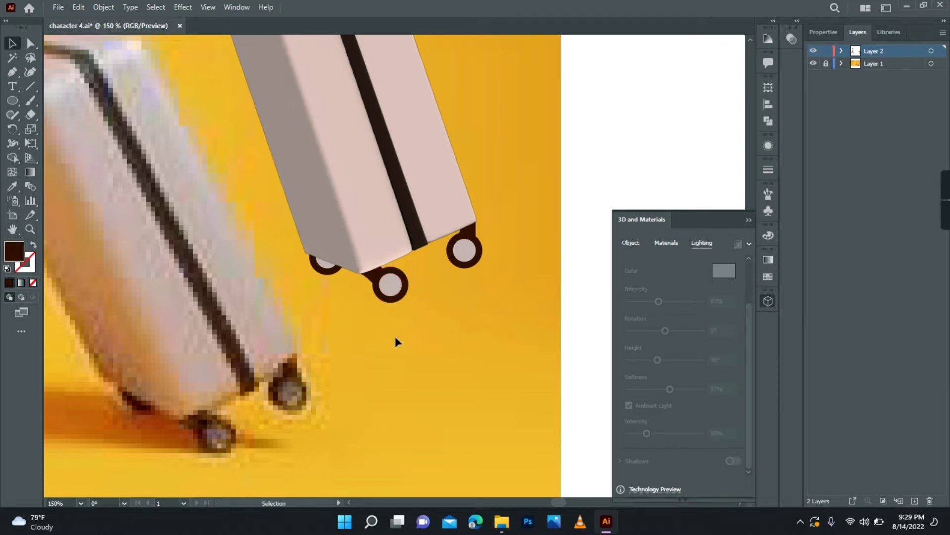
- Draw a small dark brown quadrilateral slot on the suitcase's grey top face
left_click_drag(331, 276, 341, 365)
mouse_move(282, 205)
left_mouse_down()
mouse_move(322, 278)
mouse_move(420, 333)
left_mouse_up()
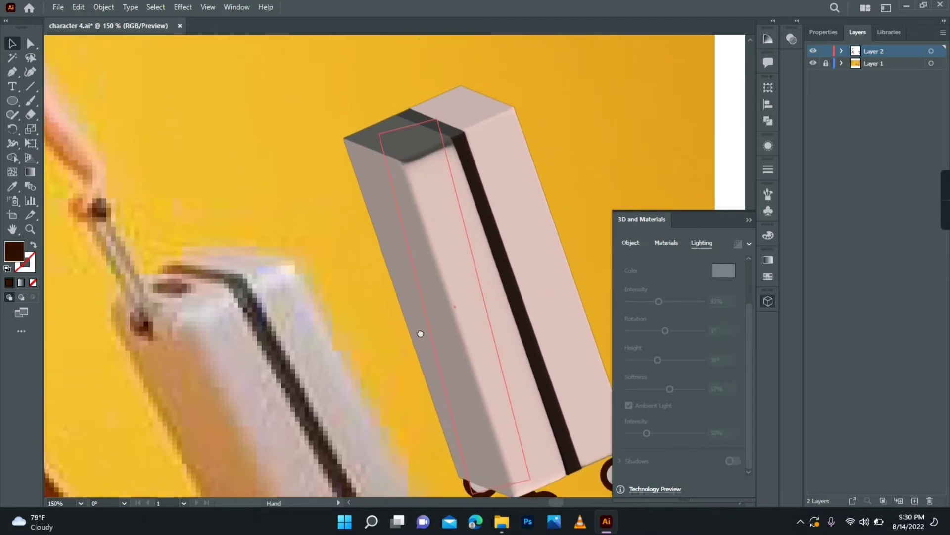
left_click_drag(13, 100, 34, 101)
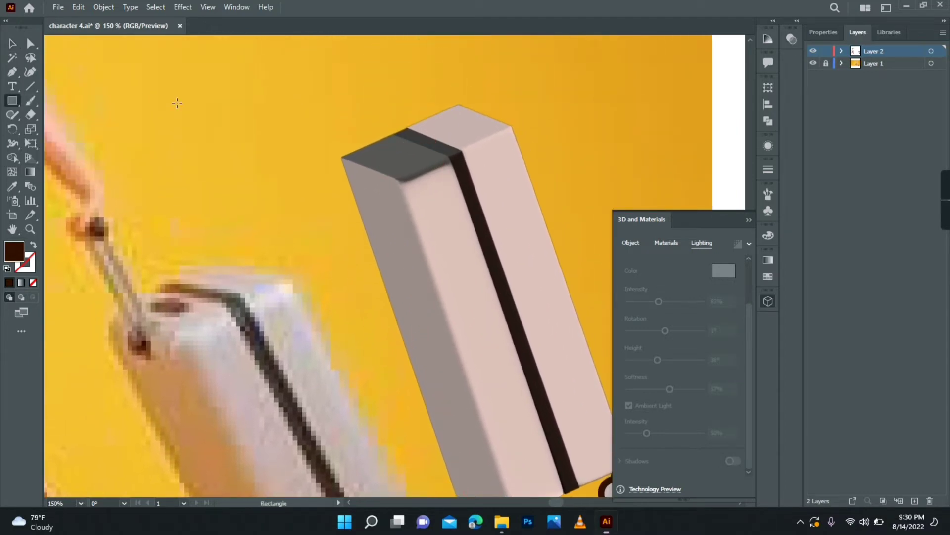
key("p")
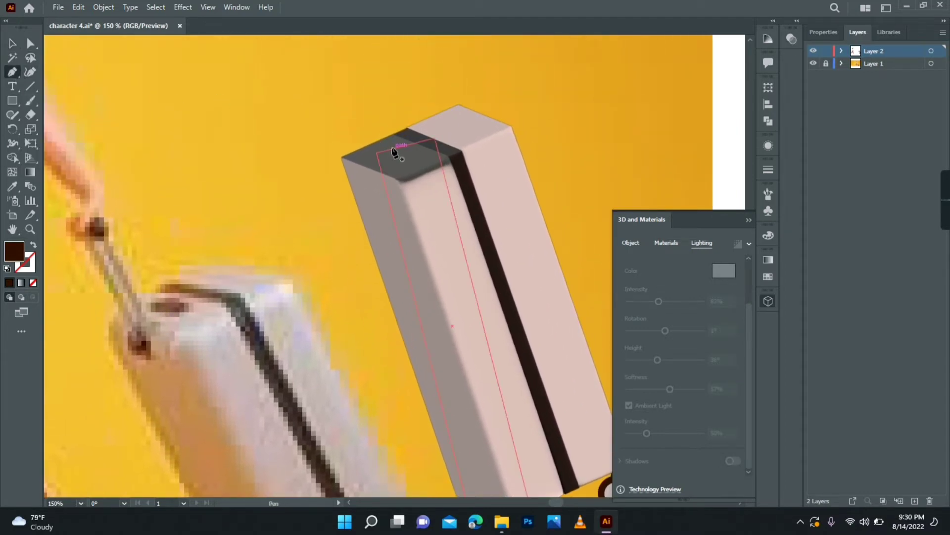
left_click(393, 149)
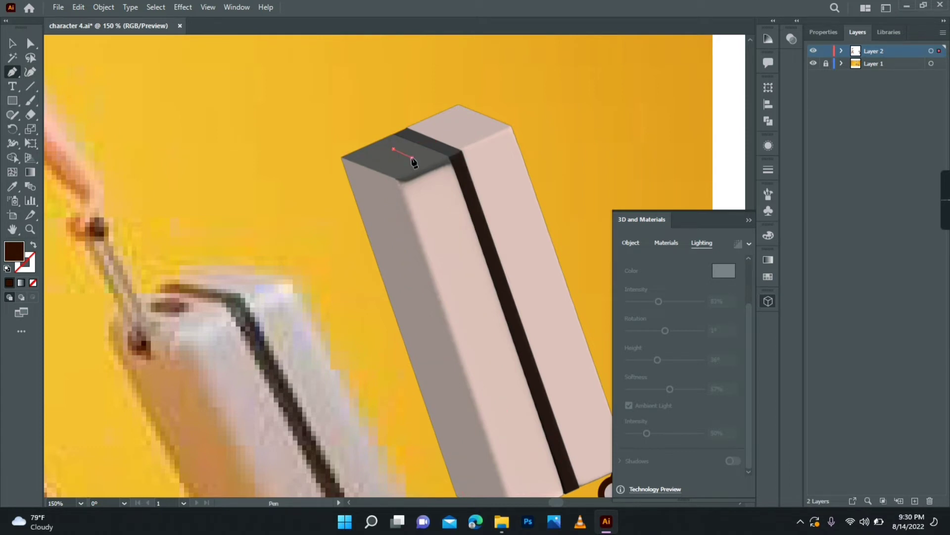
left_click(413, 158)
left_click(381, 154)
left_click(393, 149)
key("v")
left_click(220, 116)
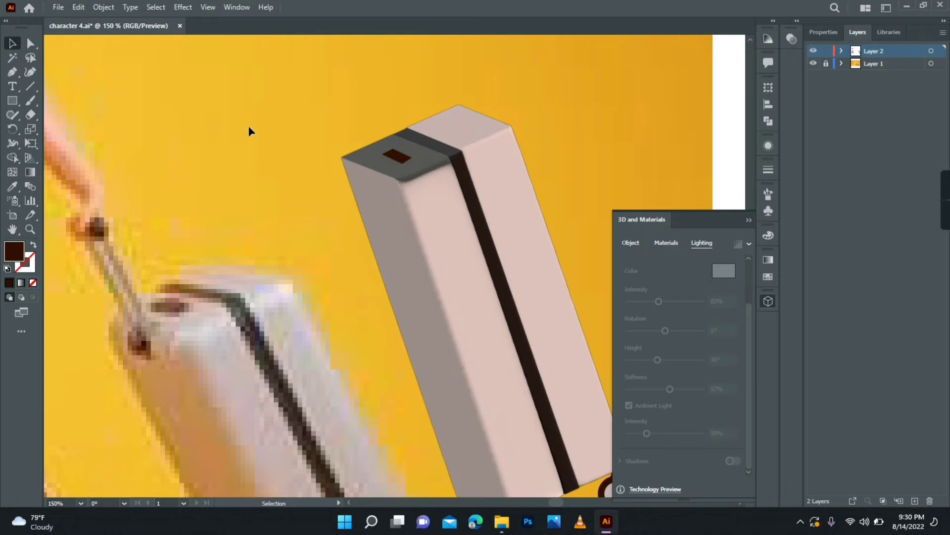
left_click(12, 101)
- Draw a tall thin handle bar, tilt it, colour it the suitcase's pale pink, move it above the box
left_click_drag(101, 240, 109, 333)
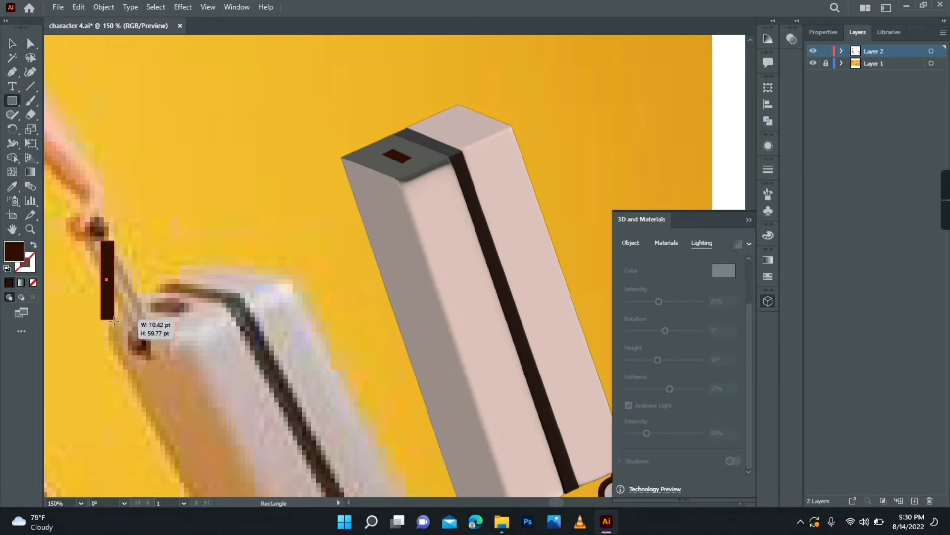
left_click(13, 43)
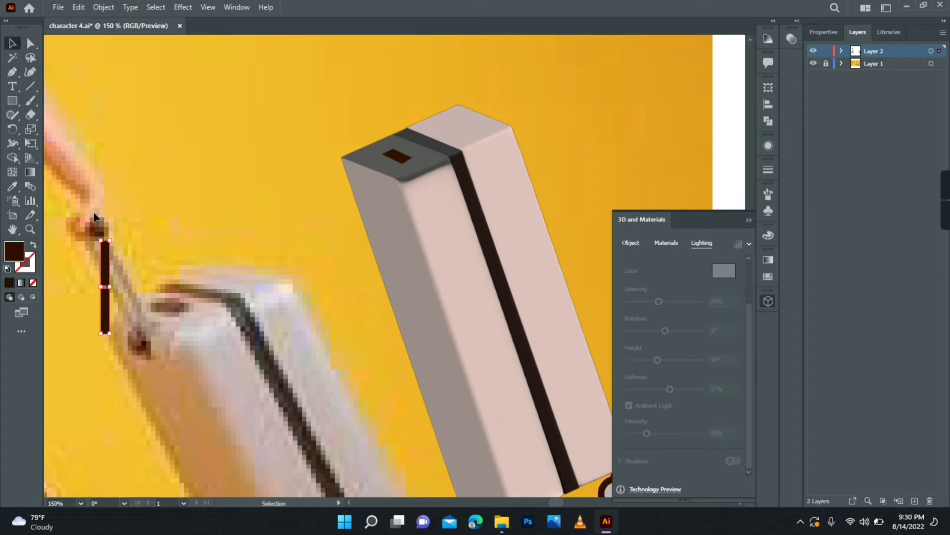
left_click_drag(111, 233, 87, 224)
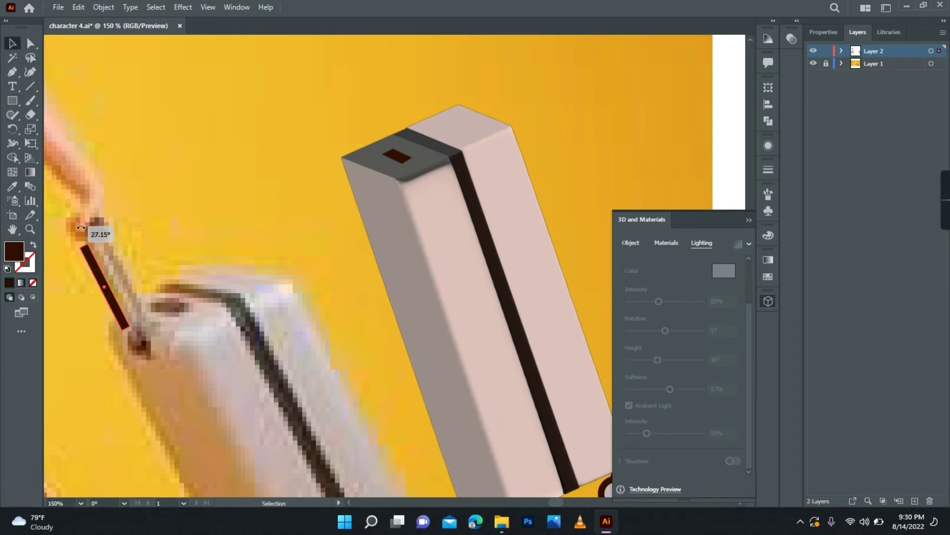
left_click_drag(106, 290, 121, 280)
left_click(13, 186)
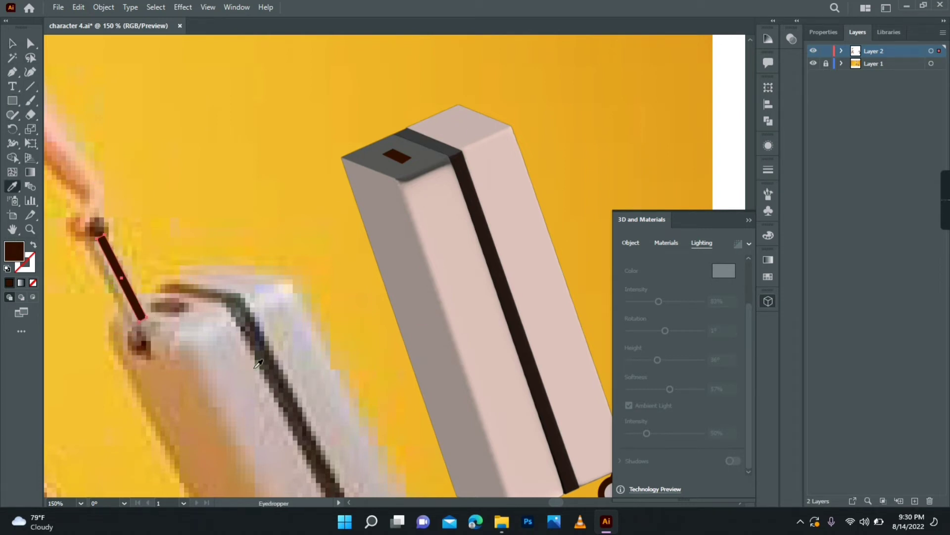
left_click(495, 297)
key("v")
mouse_move(126, 239)
left_mouse_down()
mouse_move(295, 172)
mouse_move(271, 119)
left_mouse_up()
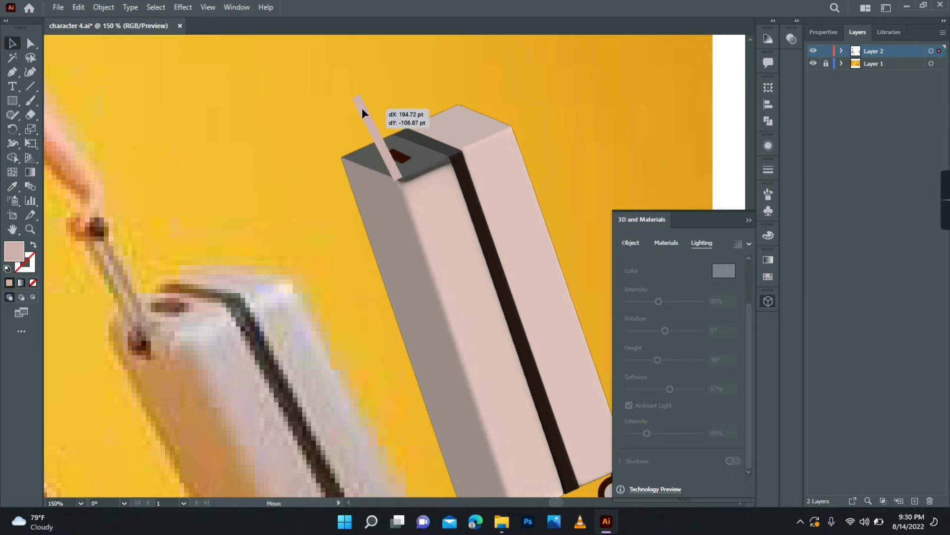
- Draw a small dark rectangle socket and move it onto the suitcase's top face
left_click(12, 100)
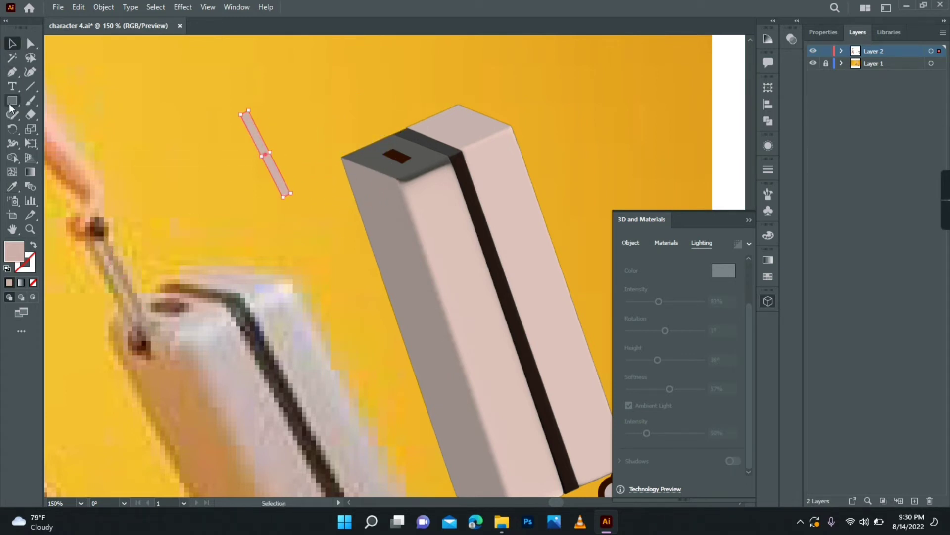
left_click_drag(198, 151, 213, 176)
mouse_move(124, 335)
left_mouse_down()
mouse_move(147, 355)
mouse_move(374, 174)
left_mouse_up()
key("v")
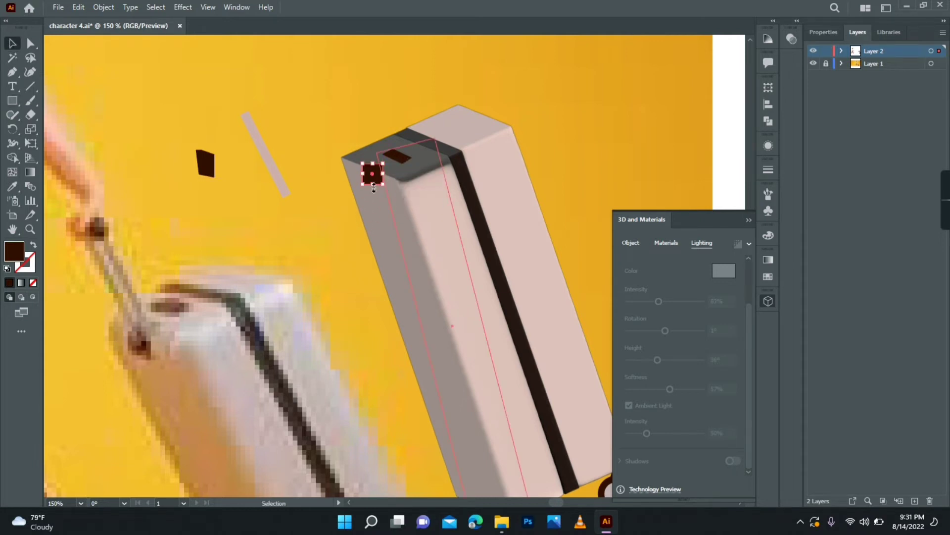
left_click_drag(372, 173, 412, 154)
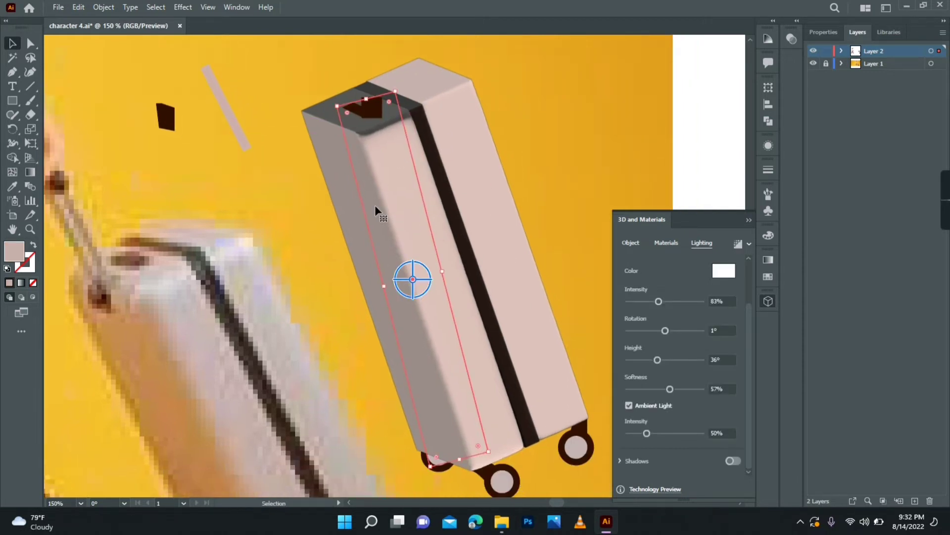
- Set the socket at the top face's left corner, bring the pink rod to front and duplicate it alongside
left_click_drag(360, 124, 331, 118)
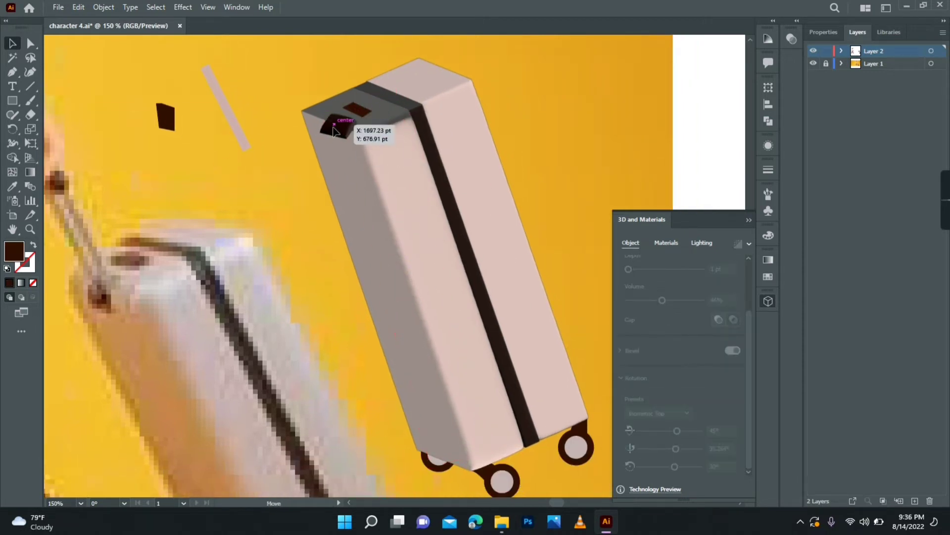
left_click(218, 212)
left_click_drag(220, 102, 310, 77)
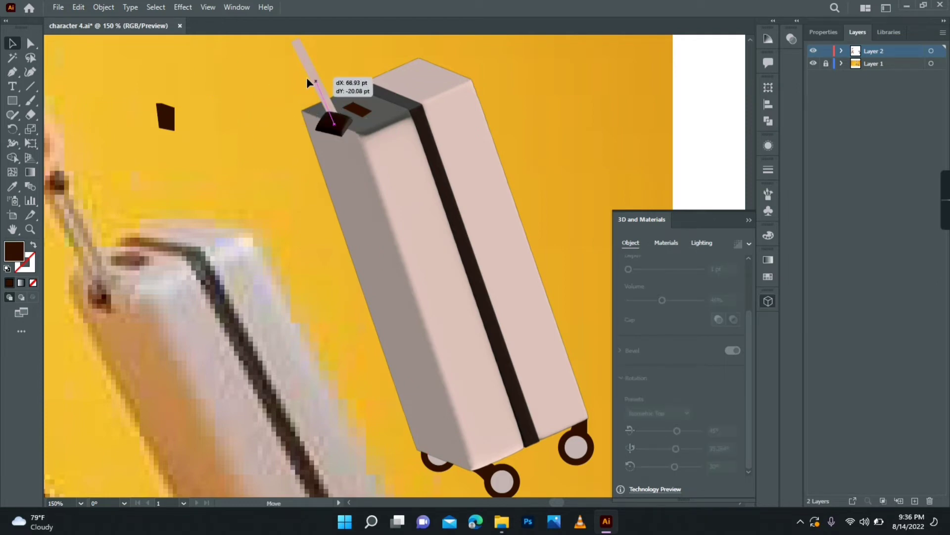
right_click(310, 78)
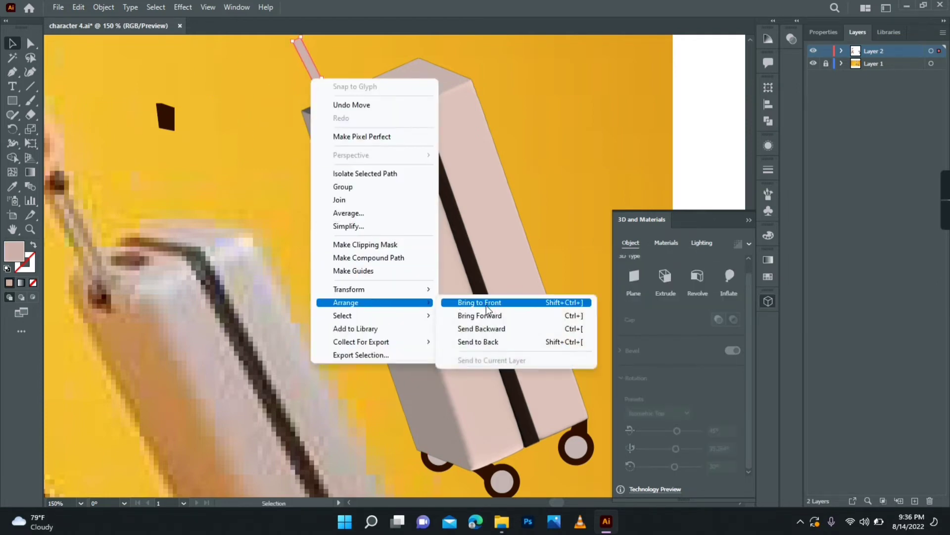
left_click(482, 303)
left_click_drag(310, 67, 299, 69)
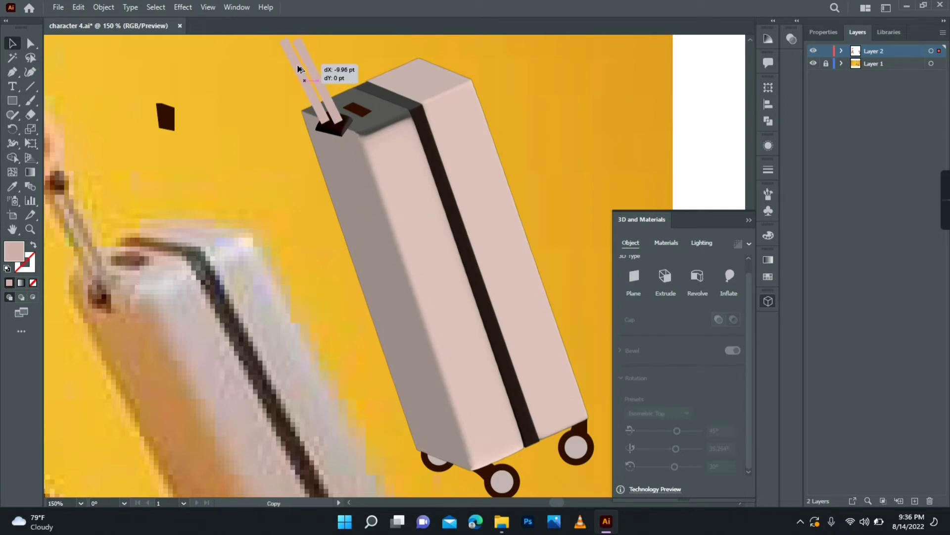
- Delete the stray small dark rectangle
left_click_drag(168, 124, 223, 144)
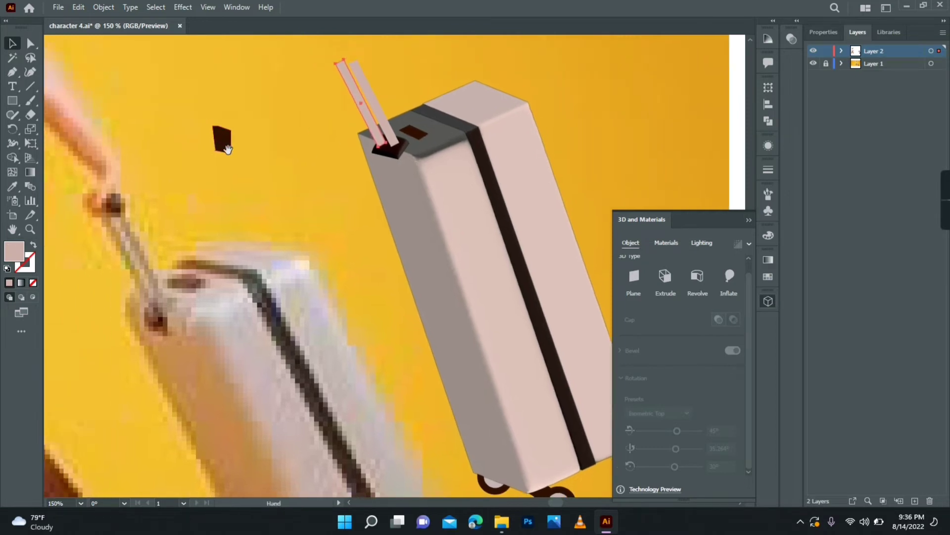
left_click(224, 143)
key("Delete")
left_click_drag(12, 101, 74, 98)
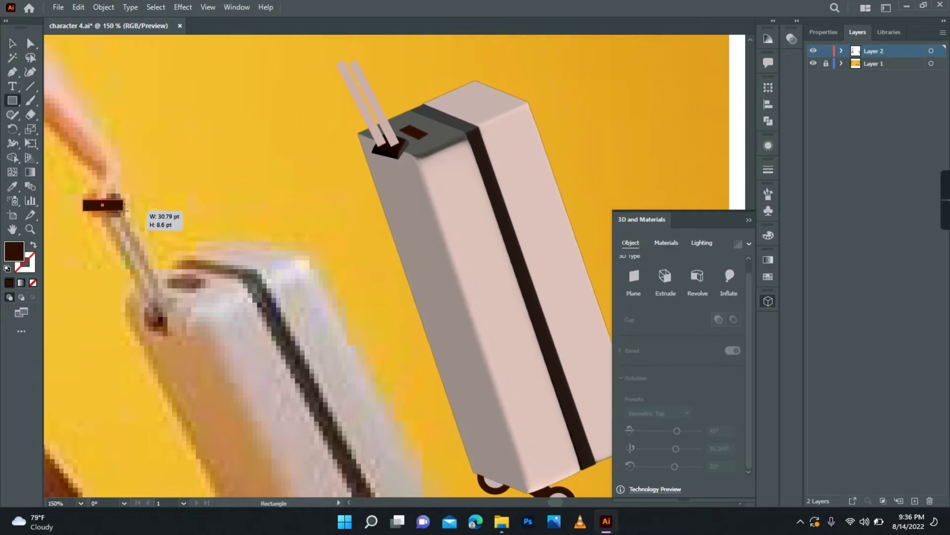
- Make a dark brown rectangle an inflated 3D grip, place it atop the rods and round its corners
mouse_move(83, 200)
left_mouse_down()
mouse_move(124, 219)
mouse_move(249, 122)
left_mouse_up()
left_click(12, 44)
left_click(702, 278)
left_click(727, 292)
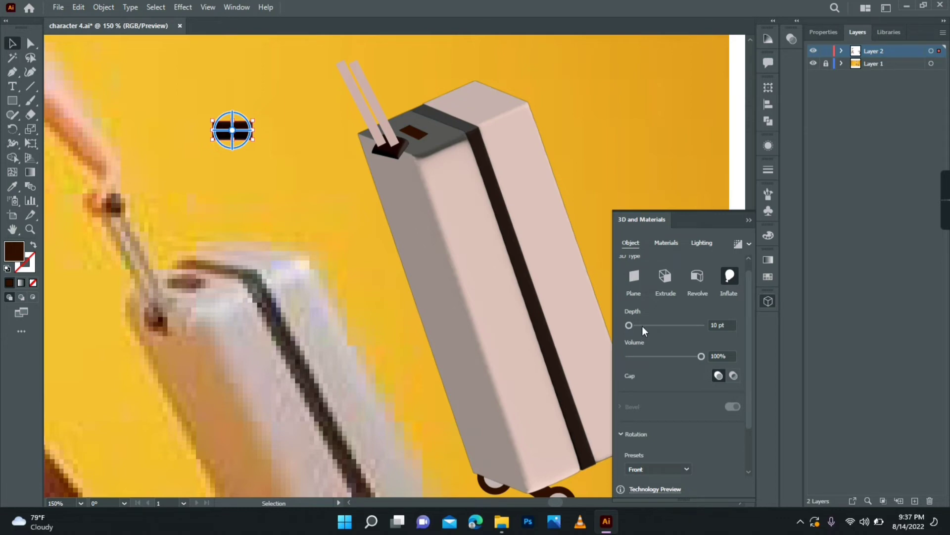
left_click(438, 297)
left_click_drag(238, 131, 356, 55)
left_click(250, 76)
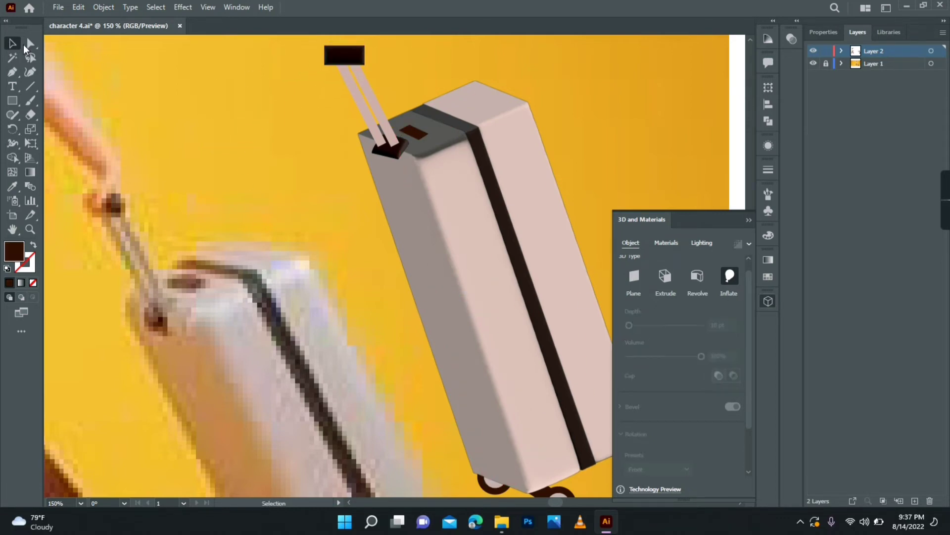
key("a")
left_click(334, 56)
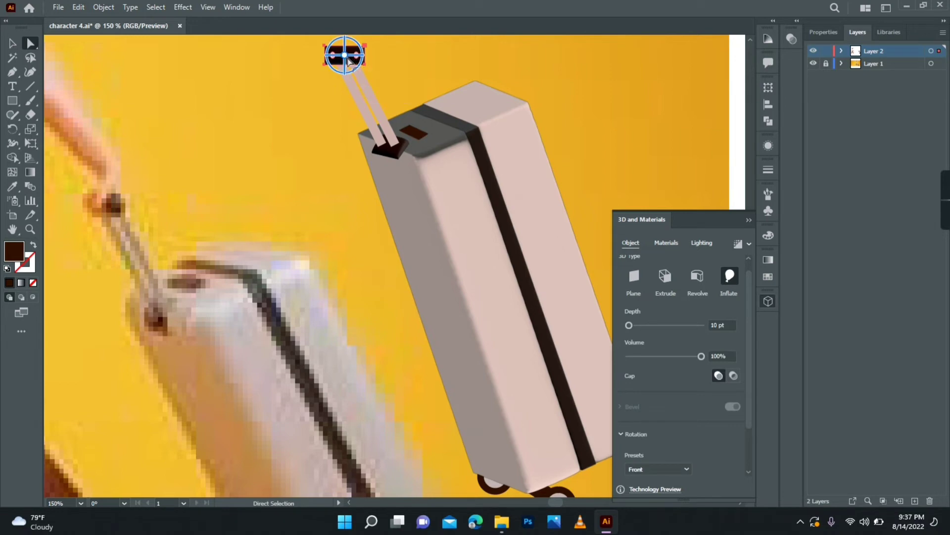
left_click(264, 86)
- Inflate a pink handle rod into a 3D tube and duplicate it beside the first
left_click(12, 43)
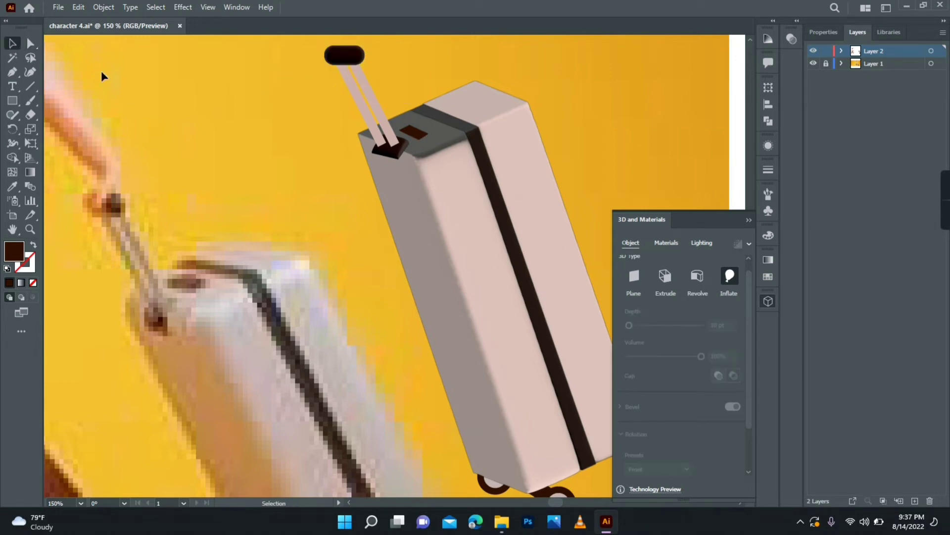
left_click(310, 149)
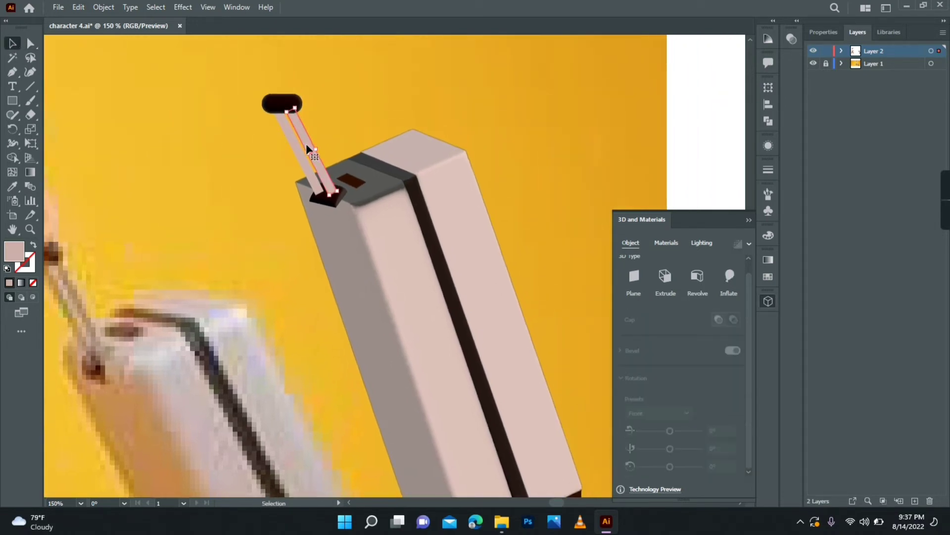
left_click(738, 277)
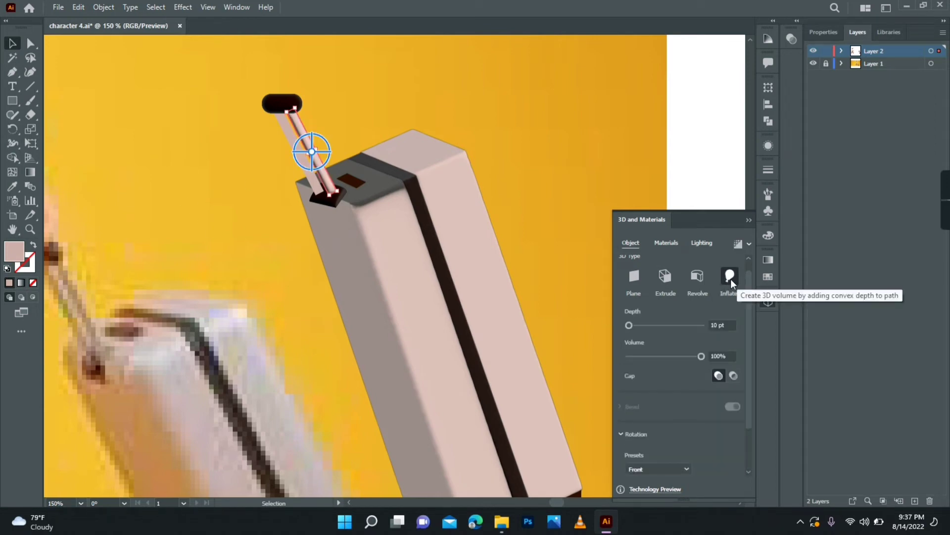
left_click(537, 199)
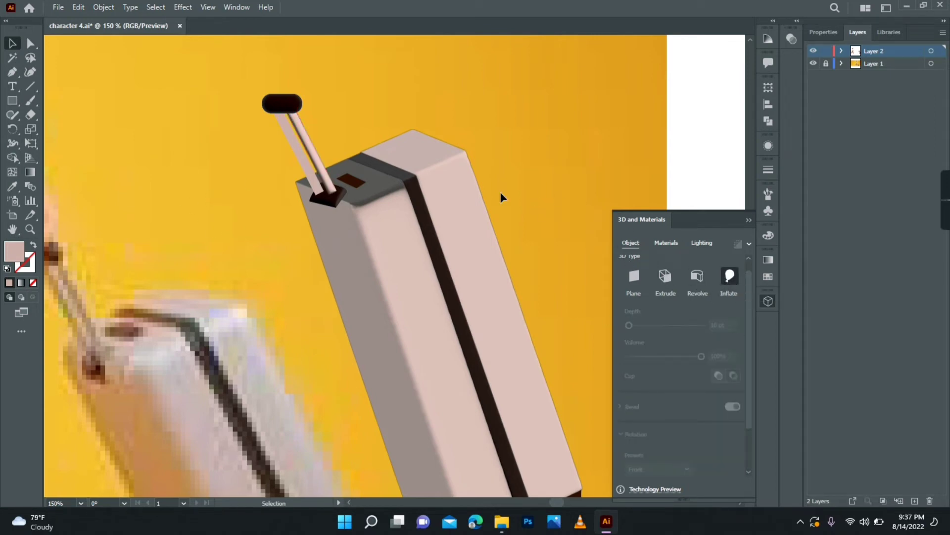
mouse_move(307, 159)
left_mouse_down()
mouse_move(273, 183)
mouse_move(293, 154)
left_mouse_up()
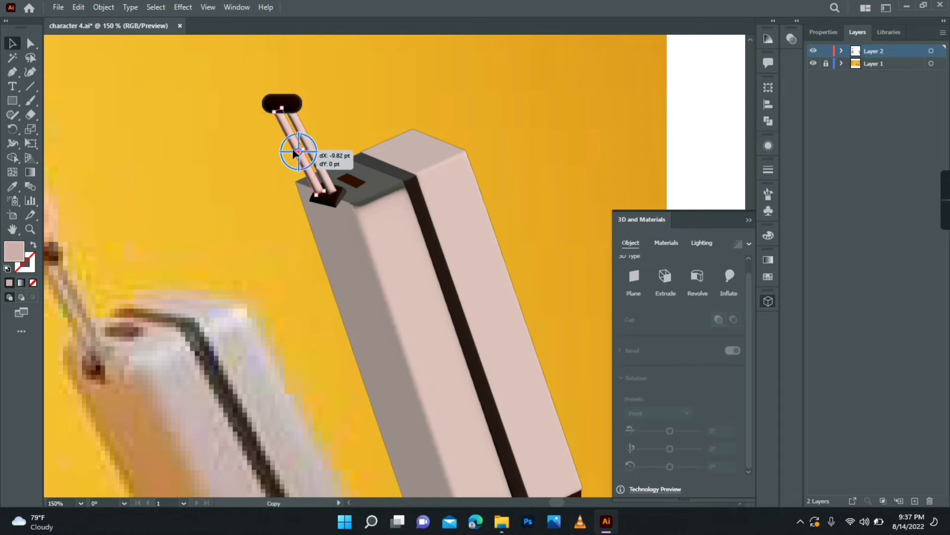
left_click_drag(293, 154, 291, 148)
left_click_drag(198, 166, 223, 166)
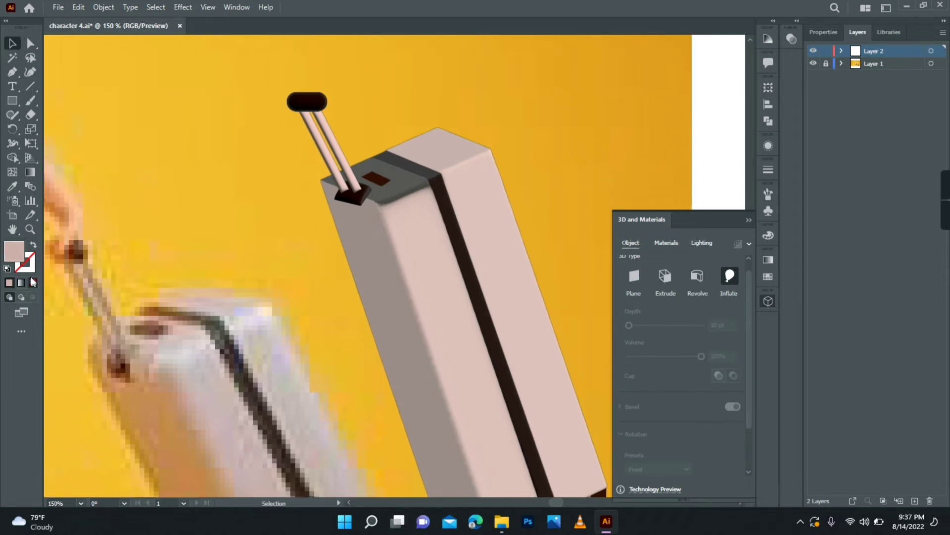
- Move the 3D suitcase into the front walker's hand and send it to back
left_click(31, 233)
left_click(369, 270, "alt")
left_click(418, 293, "alt")
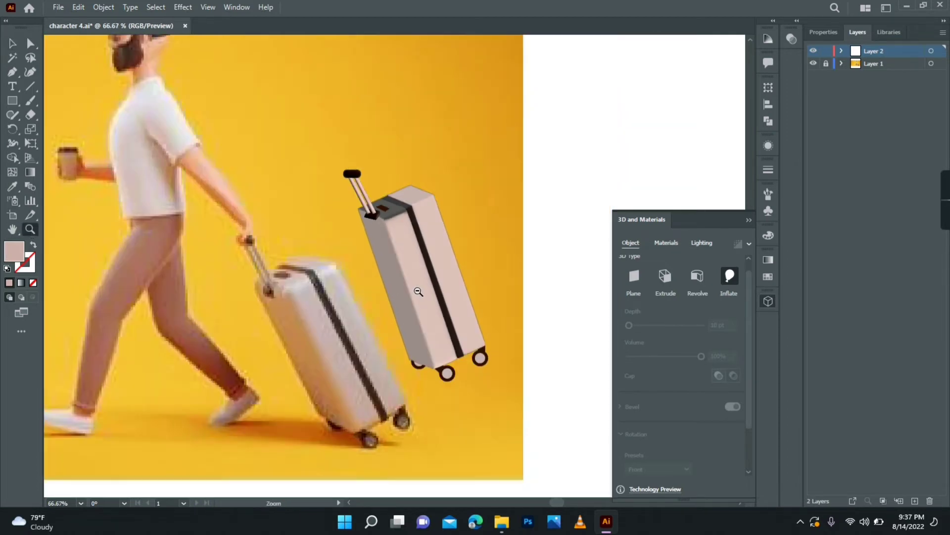
left_click(14, 45)
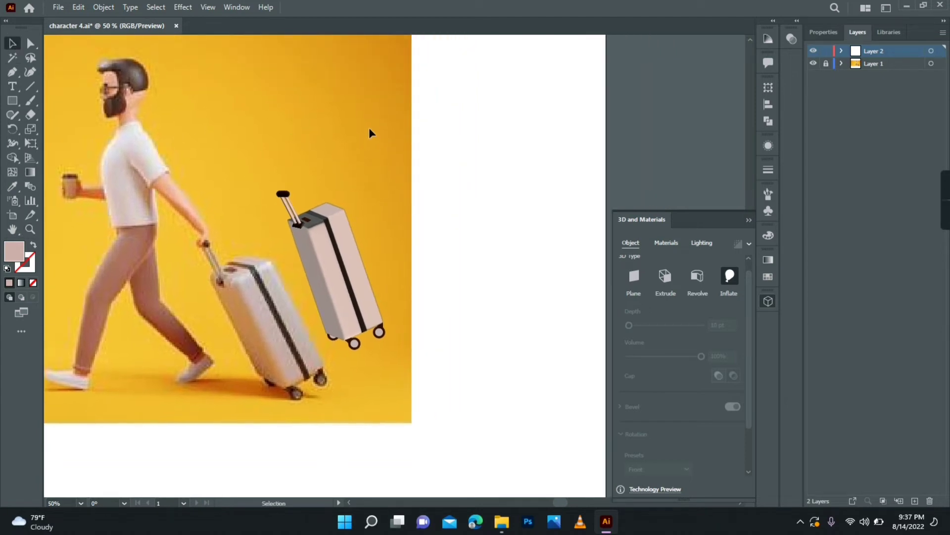
left_click(328, 246)
left_click_drag(381, 245, 288, 260)
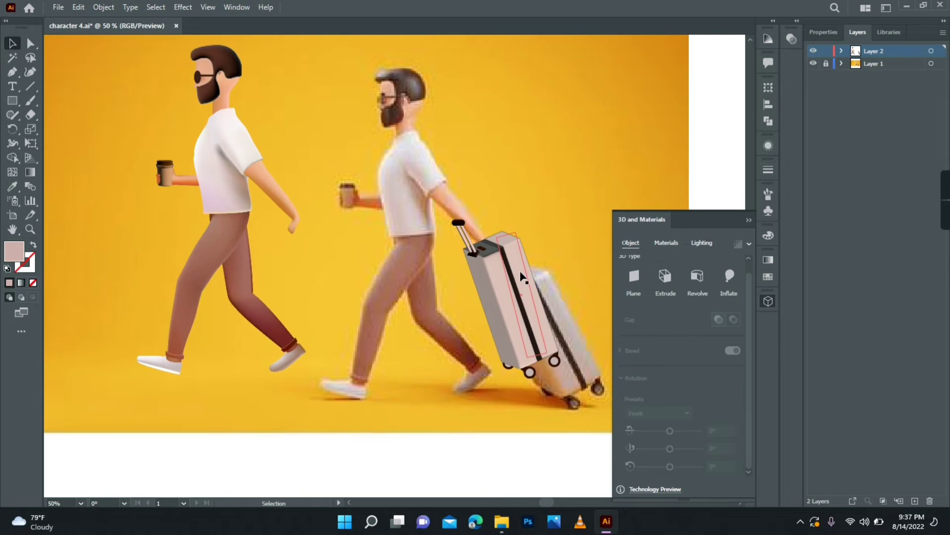
left_click_drag(520, 297, 353, 275)
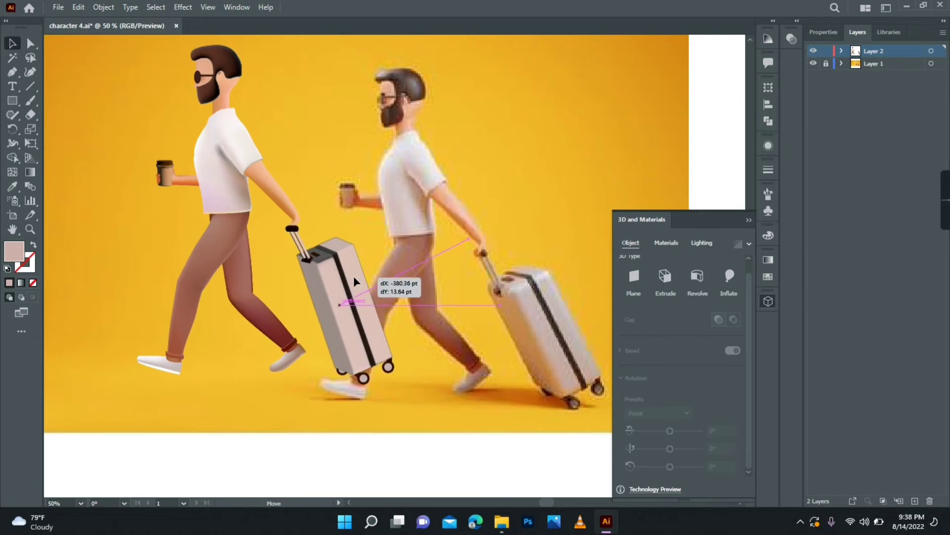
right_click(338, 267)
mouse_move(371, 419)
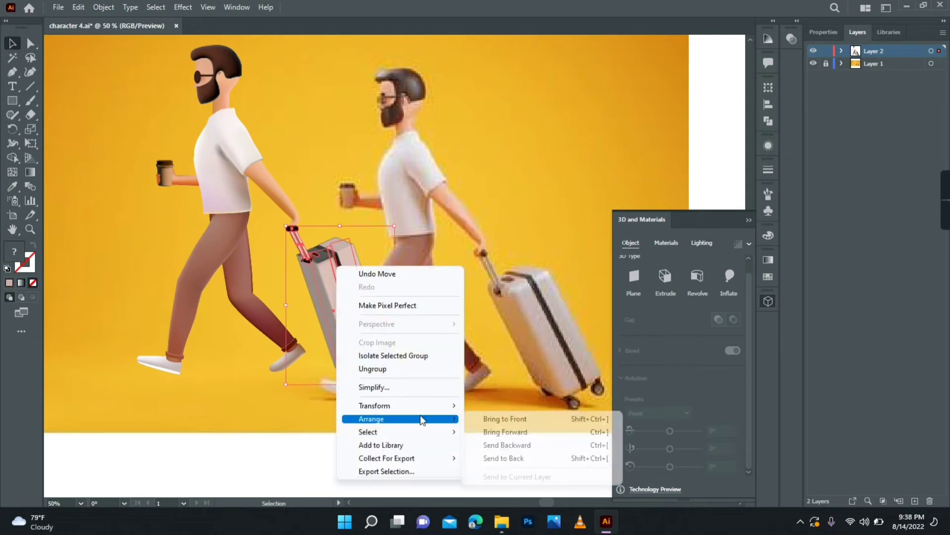
left_click(503, 458)
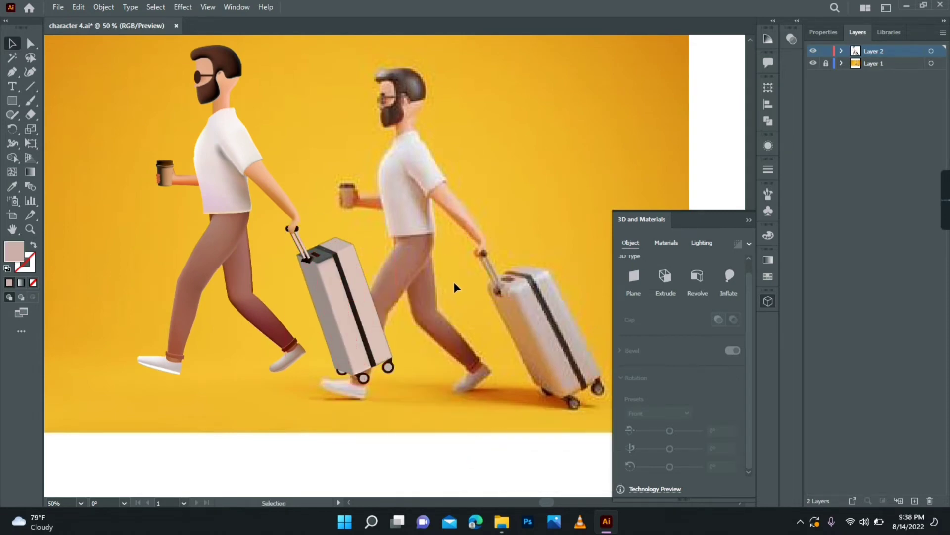
right_click(348, 303)
left_click(378, 398)
- Draw a rectangle covering the whole artboard and send it behind the character
key("ctrl+minus")
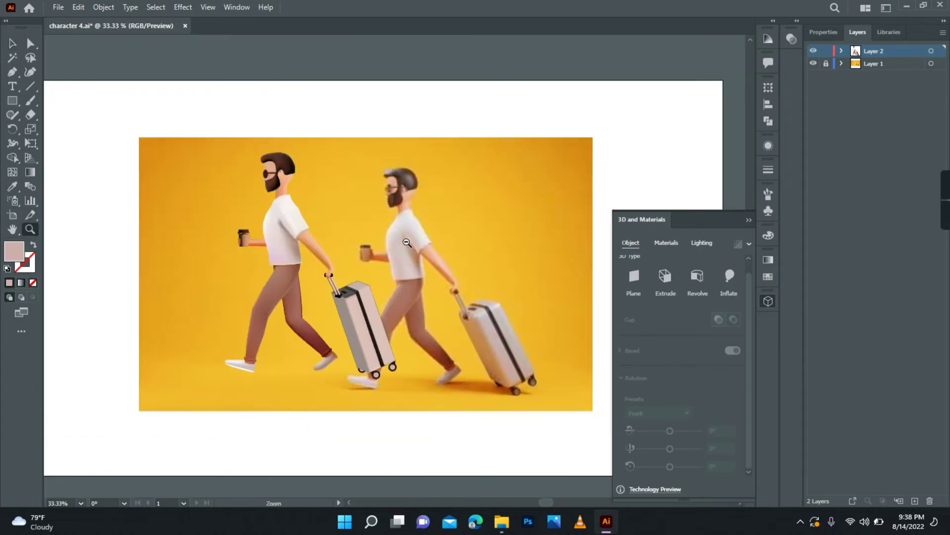
key("ctrl+minus")
left_click(13, 101)
left_click_drag(67, 114, 592, 413)
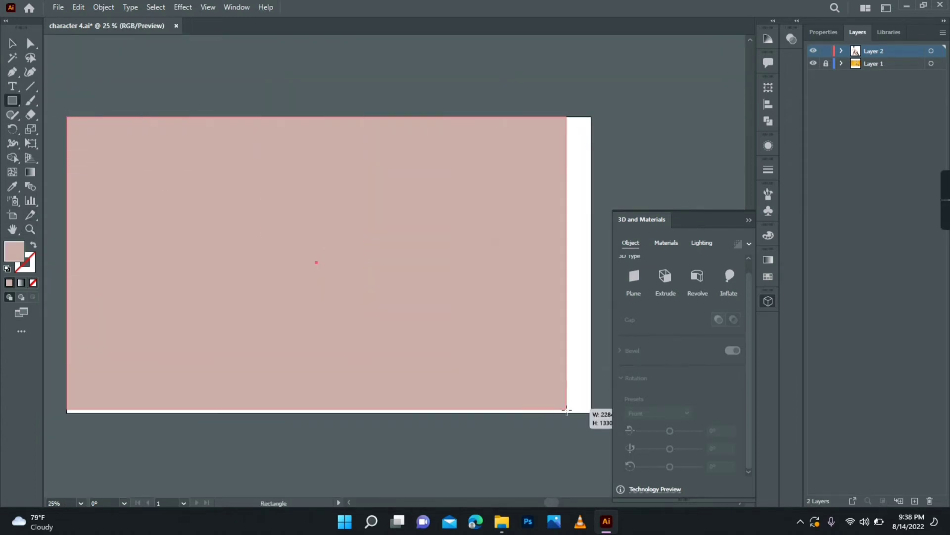
right_click(384, 230)
mouse_move(447, 446)
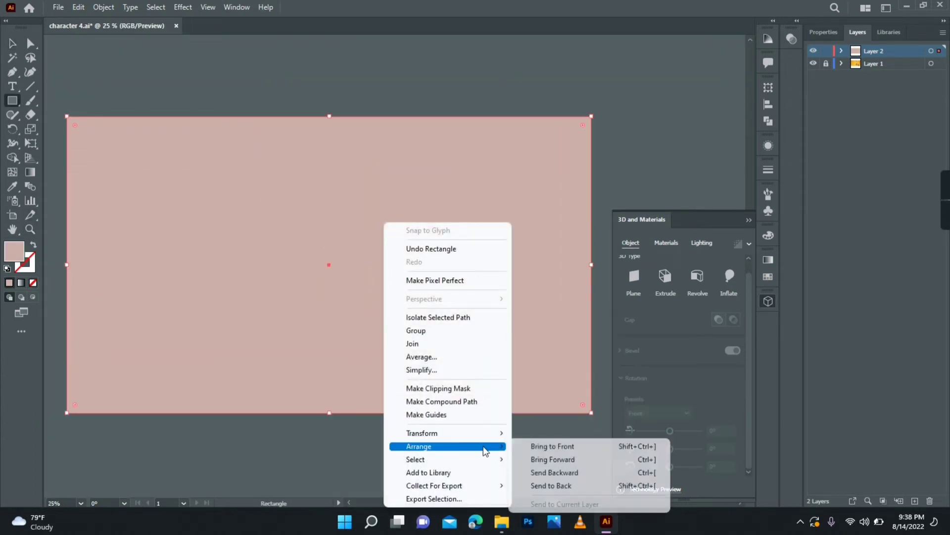
left_click(541, 486)
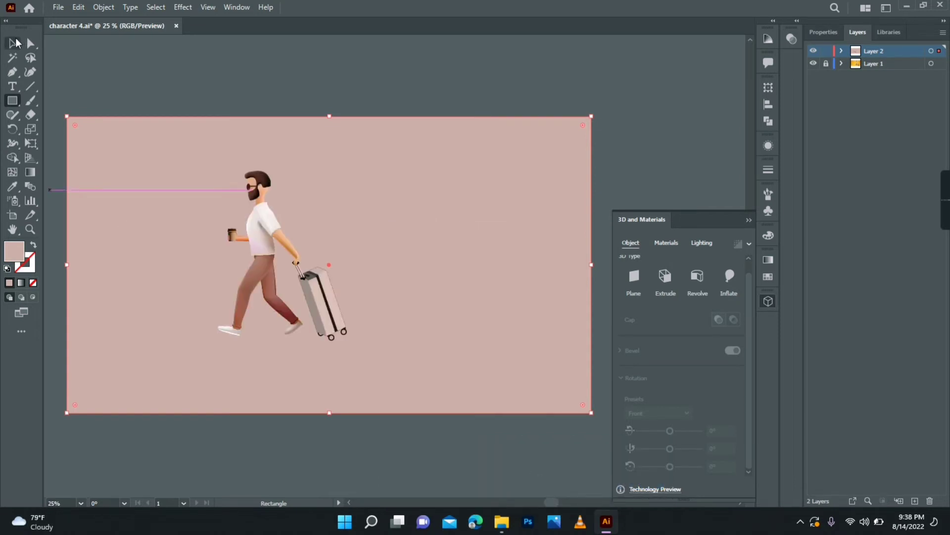
left_click(15, 41)
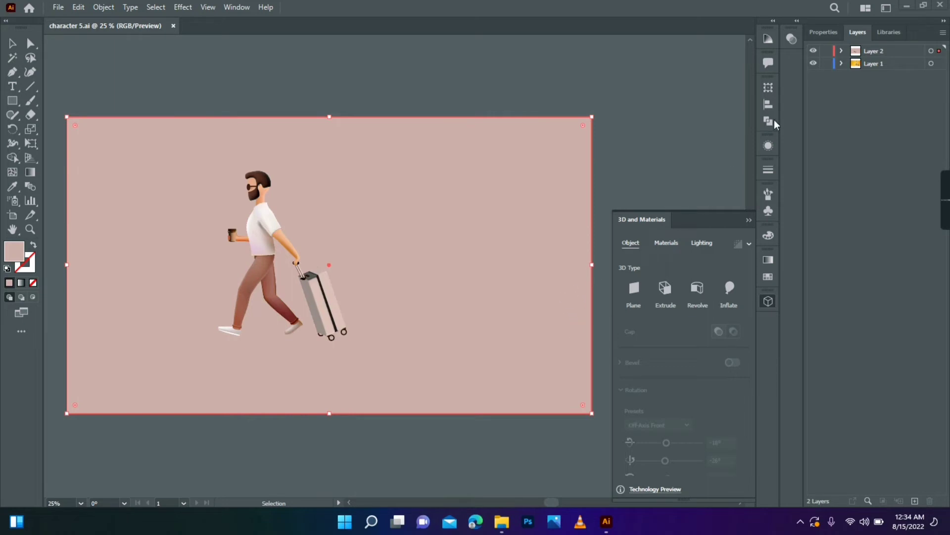
- Nest Layer 1 inside Layer 2, and fill the background rectangle with orange sampled from the photo
left_click_drag(869, 71, 874, 51)
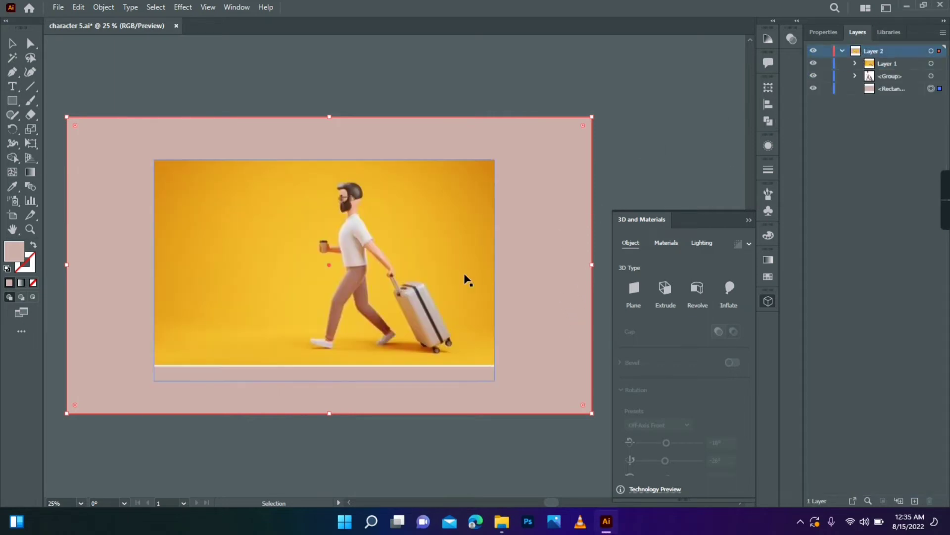
left_click_drag(447, 254, 456, 423)
left_click(425, 279)
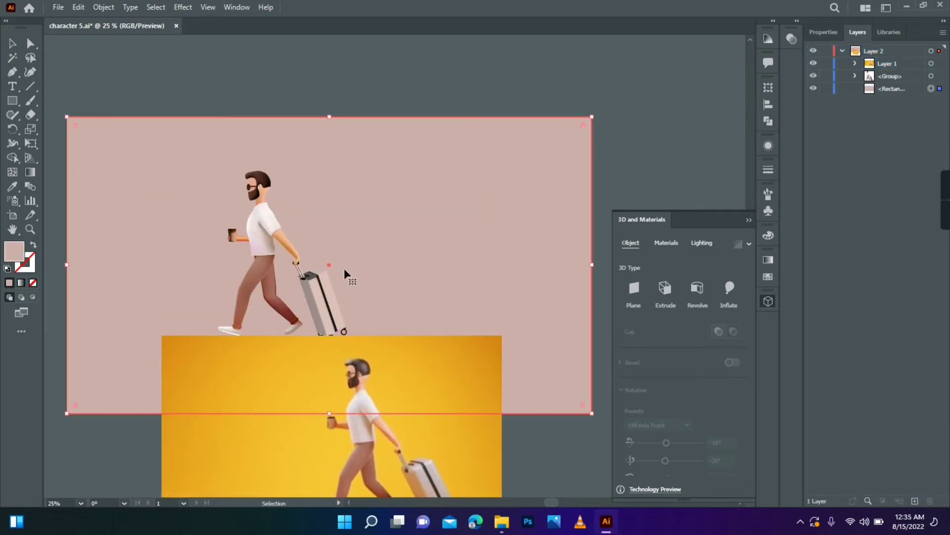
left_click(10, 186)
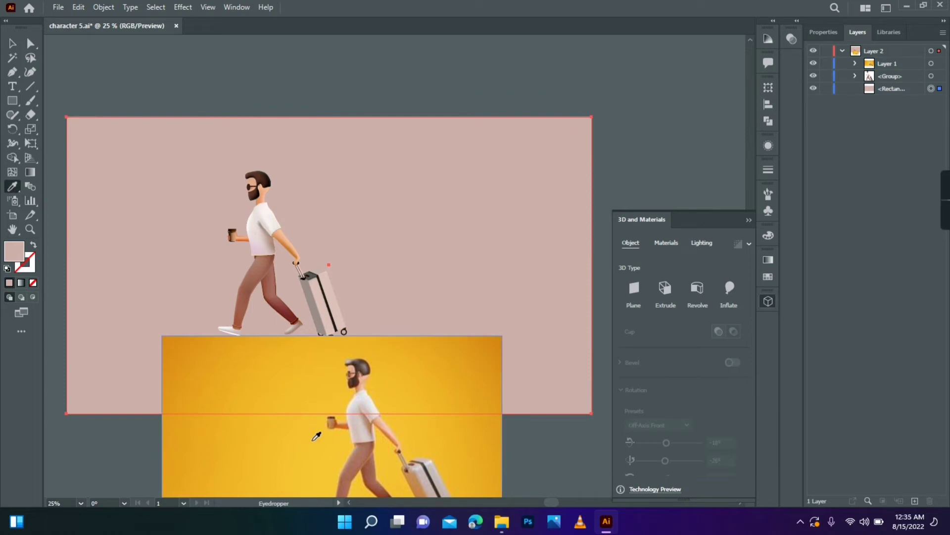
left_click(170, 346)
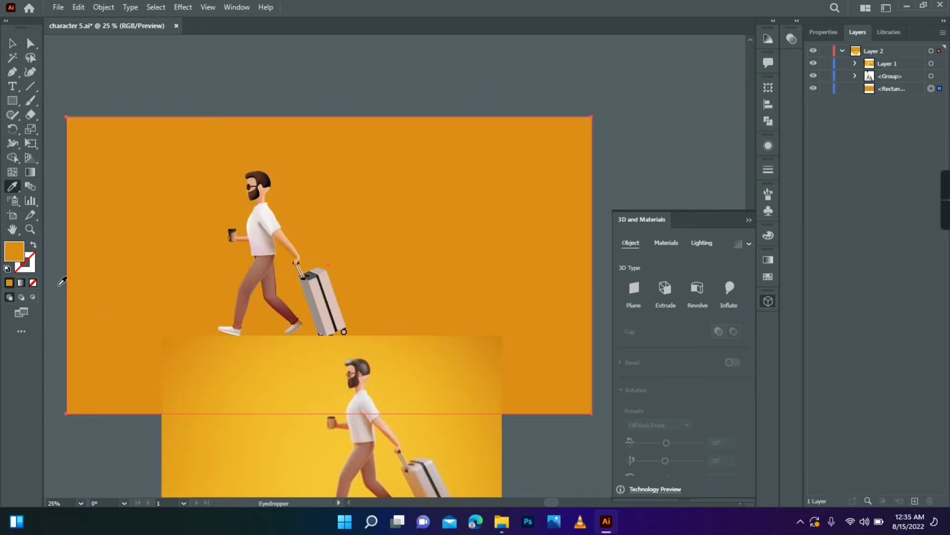
- Add a mesh point coloured yellow from the photo, then move the reference photo back up
left_click(12, 172)
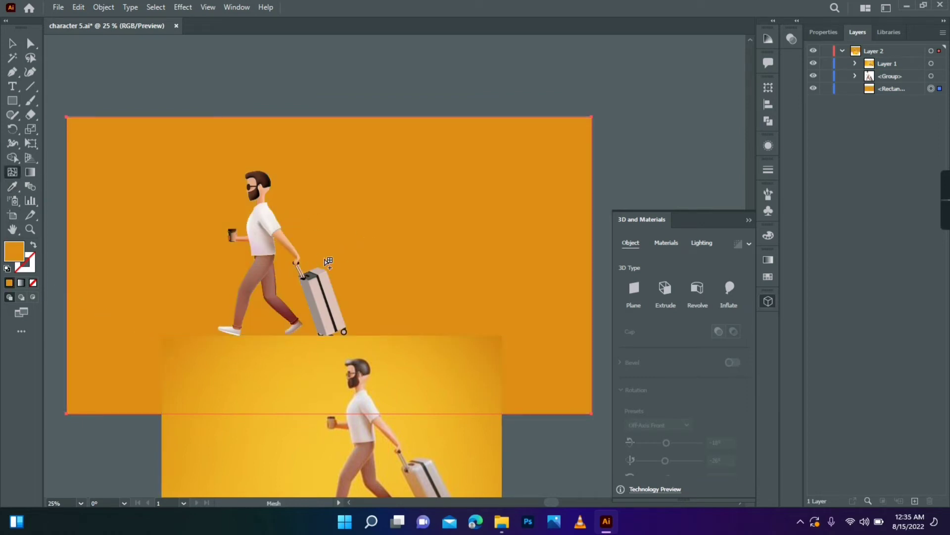
left_click(325, 259)
left_click(13, 187)
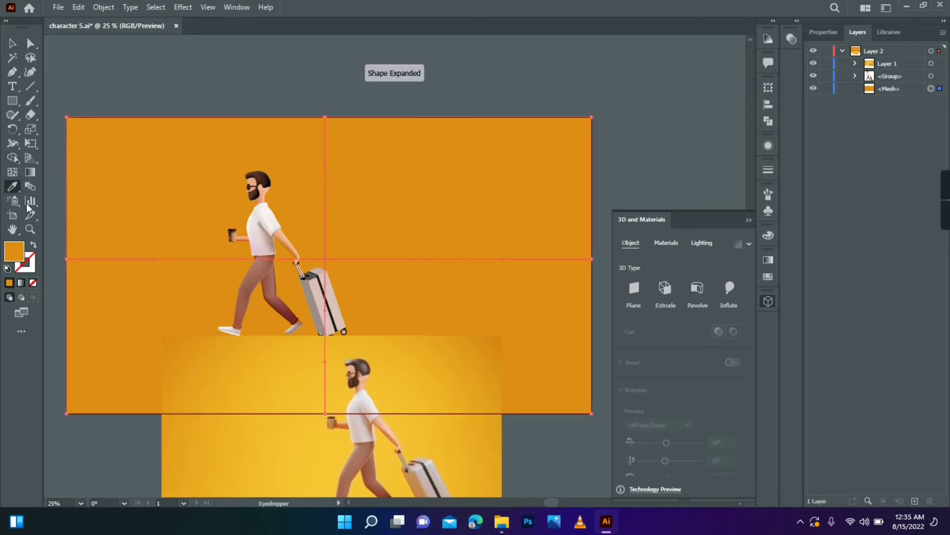
left_click(326, 464)
left_click(12, 43)
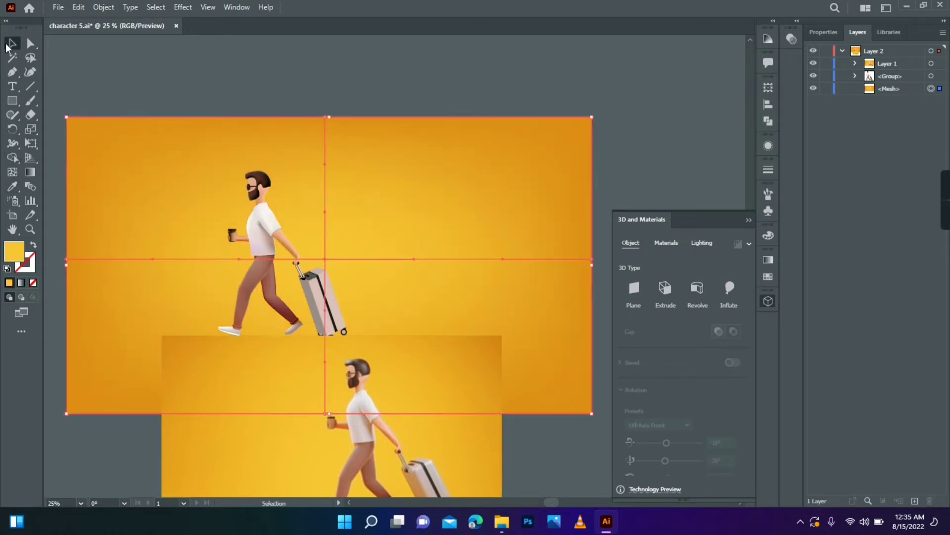
mouse_move(266, 441)
left_mouse_down()
mouse_move(303, 151)
mouse_move(297, 133)
left_mouse_up()
- Add two mesh lines near the bottom and colour the bottom points orange for a floor band
left_click(12, 172)
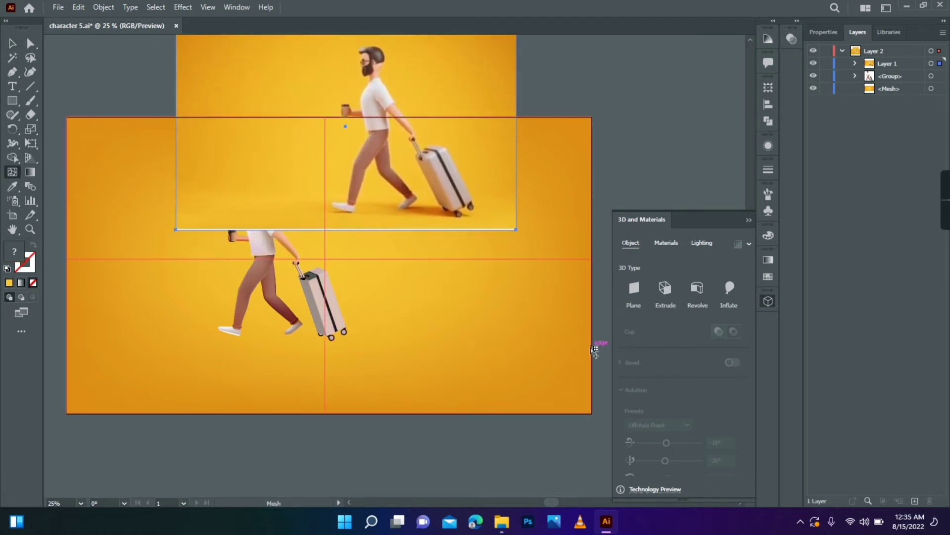
left_click(592, 360)
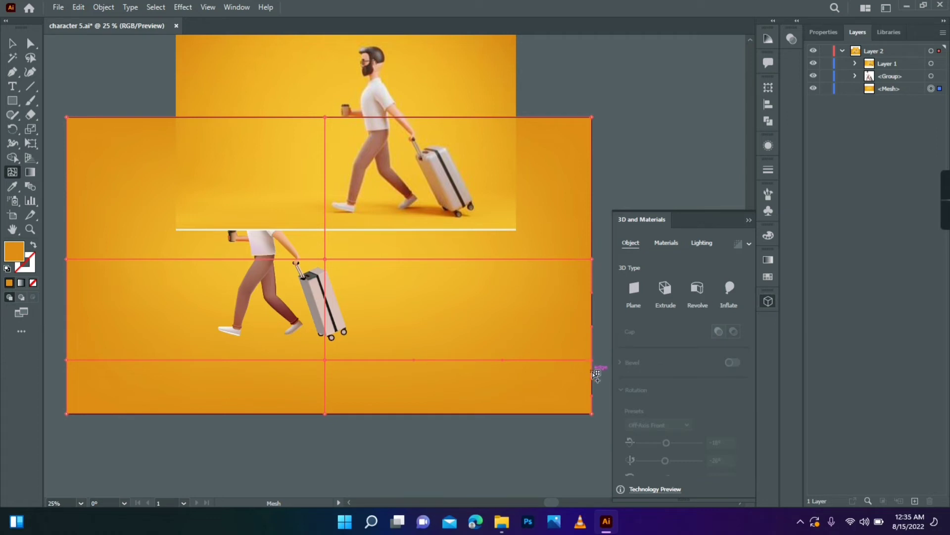
left_click(67, 371)
key("i")
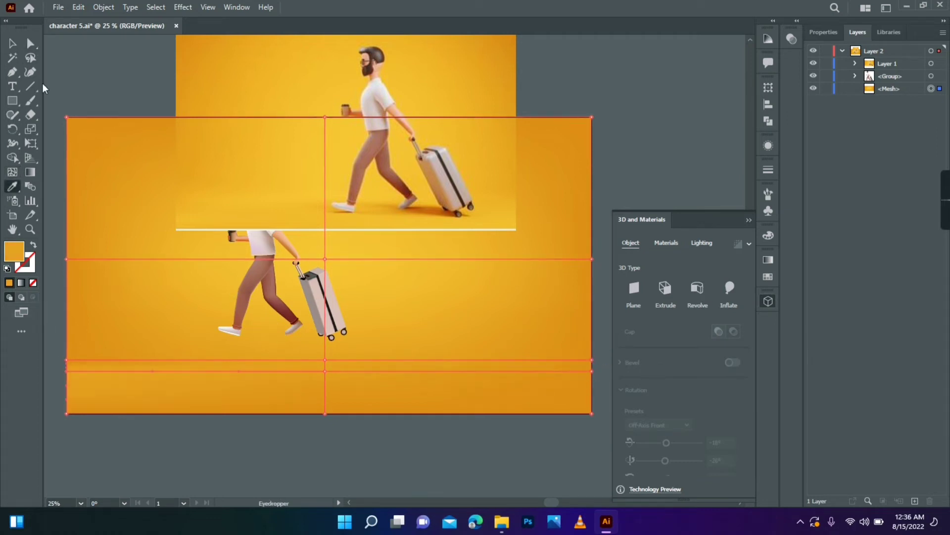
key("a")
left_click(596, 377)
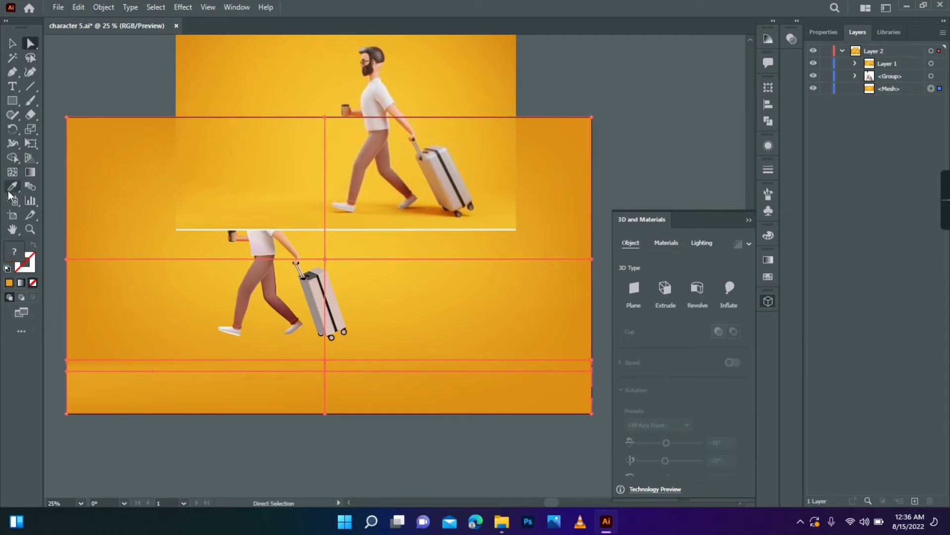
left_click(11, 190)
left_click(12, 43)
left_click(44, 53)
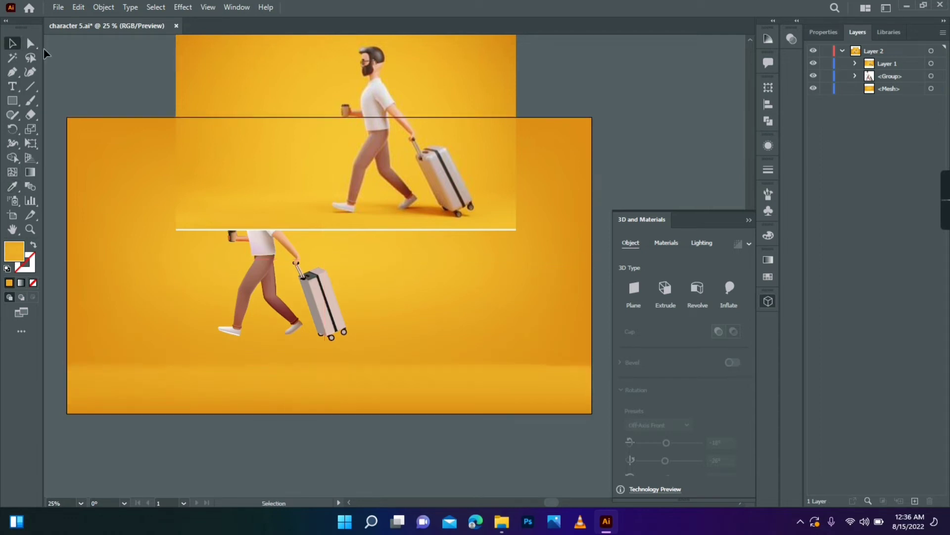
key("z")
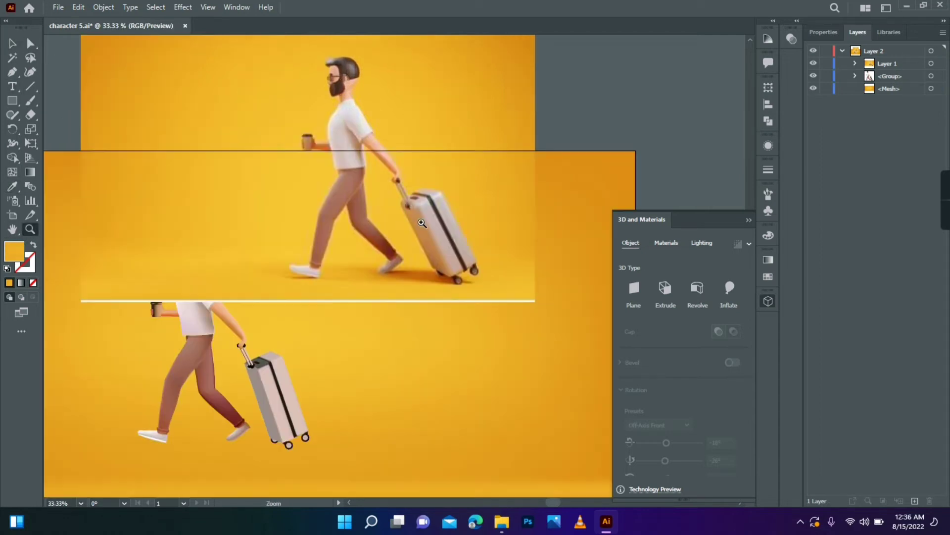
left_click(440, 291)
- Trace a curved closed shadow shape under the shoe and suitcase wheels, then move it down
key("p")
left_click(247, 243)
left_click_drag(391, 246, 415, 260)
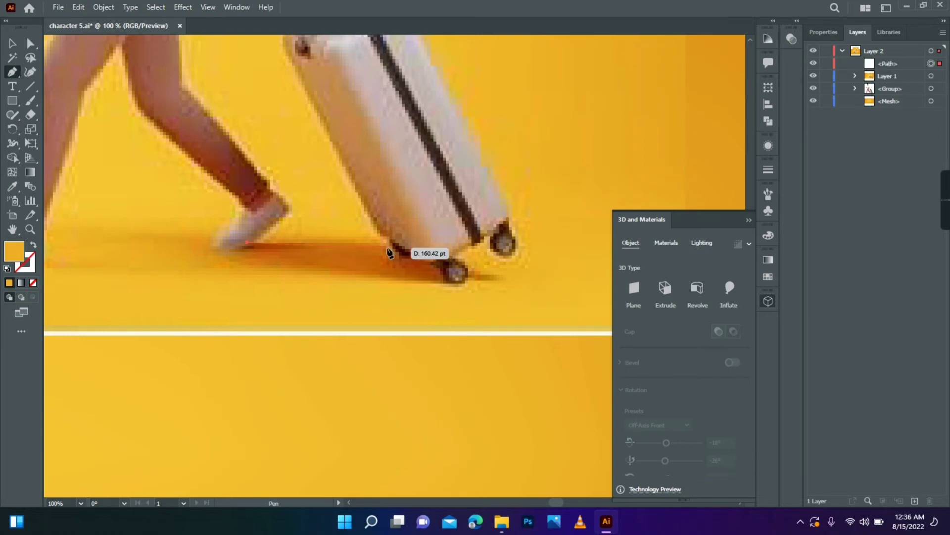
left_click(447, 263)
left_click(505, 278)
left_click_drag(326, 270, 247, 253)
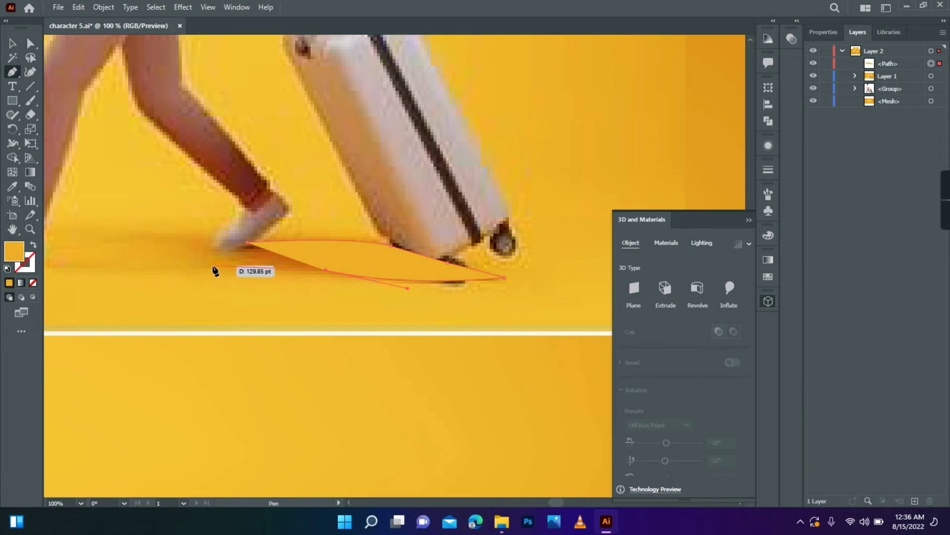
left_click(213, 265)
left_click_drag(246, 243, 264, 245)
left_click(9, 40)
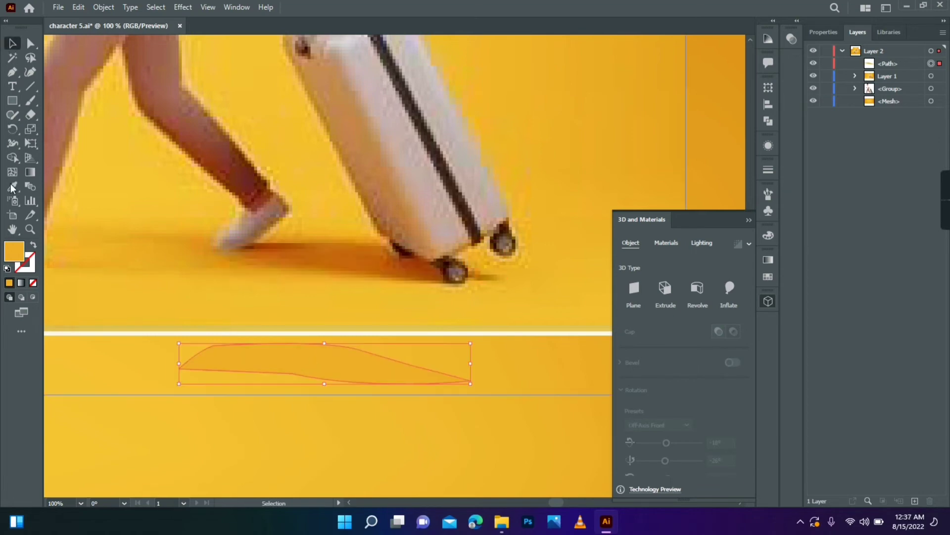
left_click_drag(347, 260, 346, 362)
- Fill the shadow with brown from the photo and set its opacity to 89%
key("i")
left_click(248, 247)
key("v")
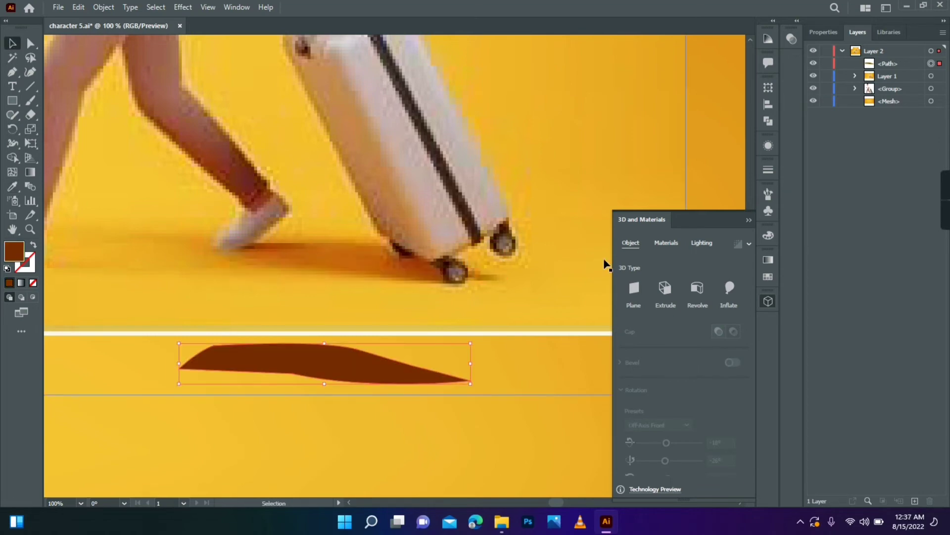
left_click(791, 40)
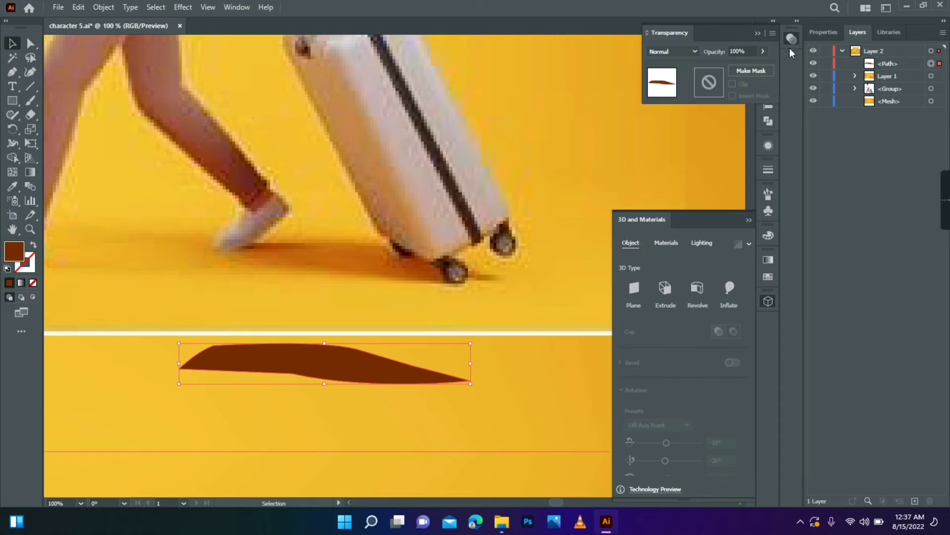
left_click(763, 51)
left_click(741, 66)
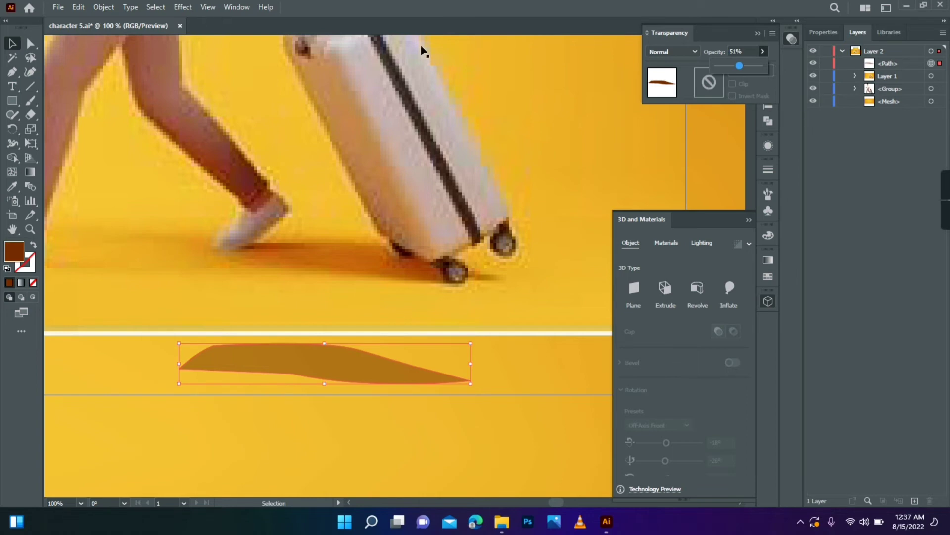
left_click(756, 67)
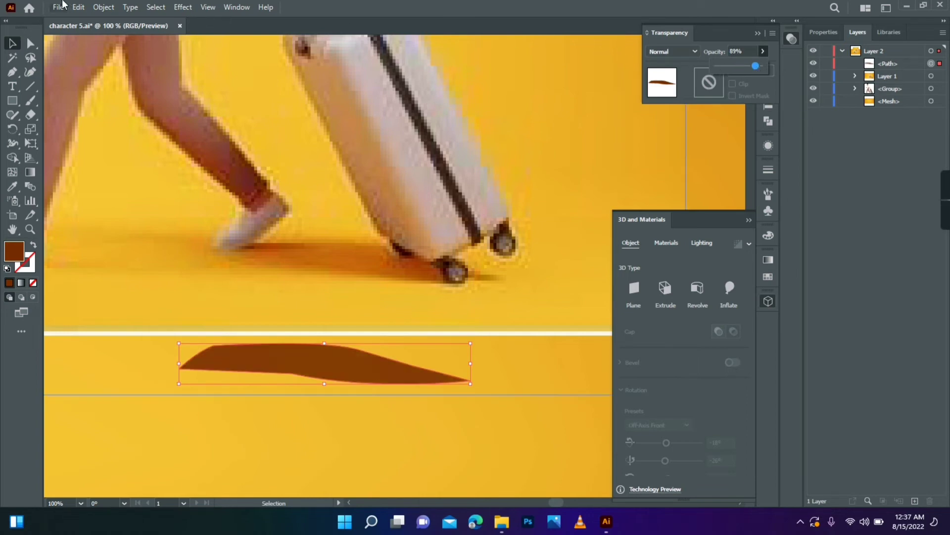
left_click(183, 7)
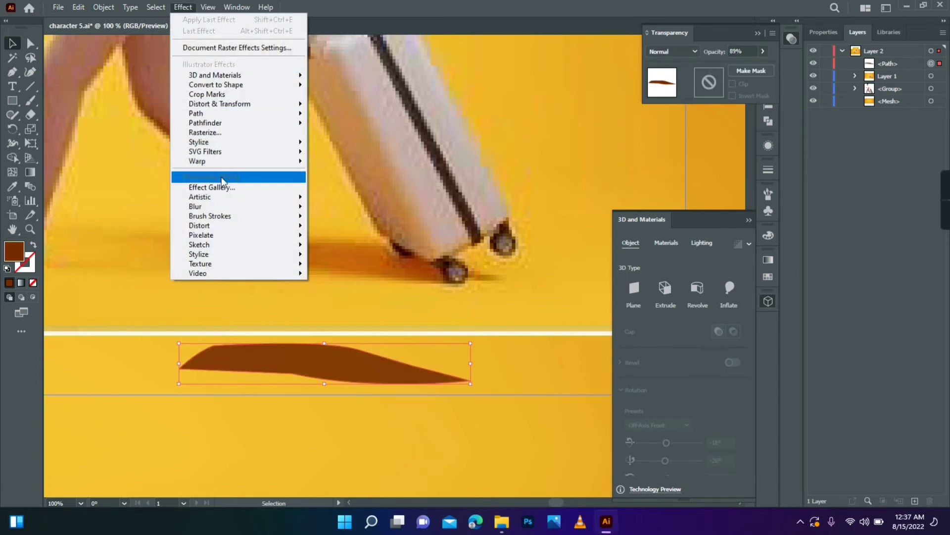
- Gaussian-blur the brown suitcase shadow about 15 px and set its opacity to 74%
mouse_move(195, 206)
left_click(318, 205)
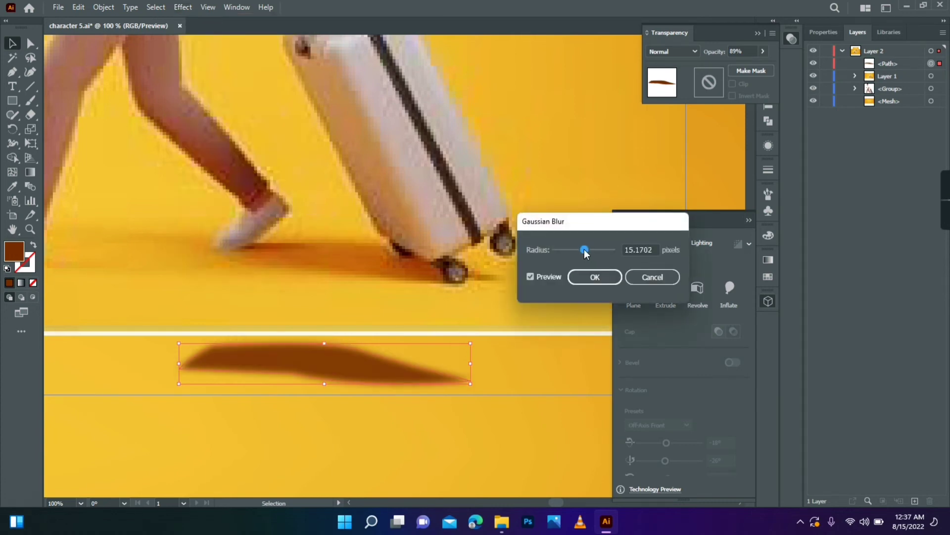
left_click(604, 282)
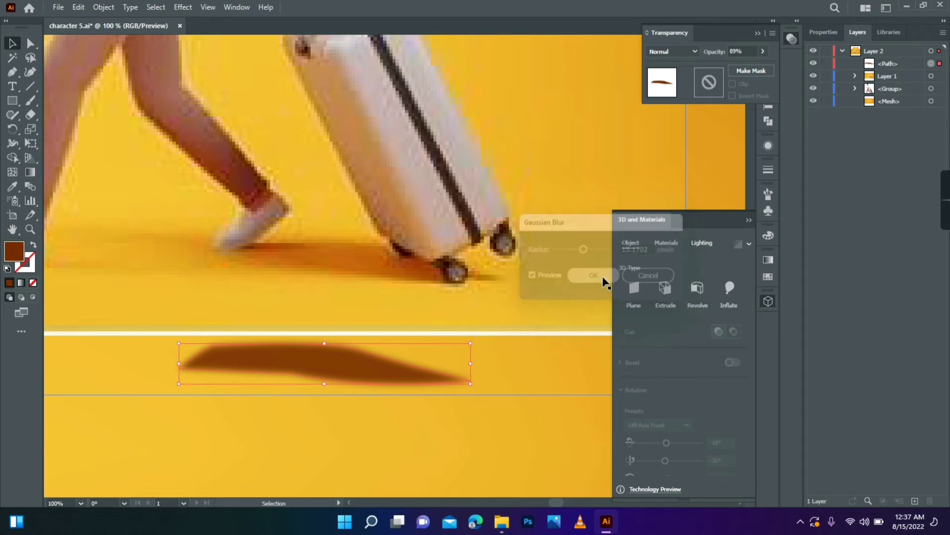
left_click(762, 51)
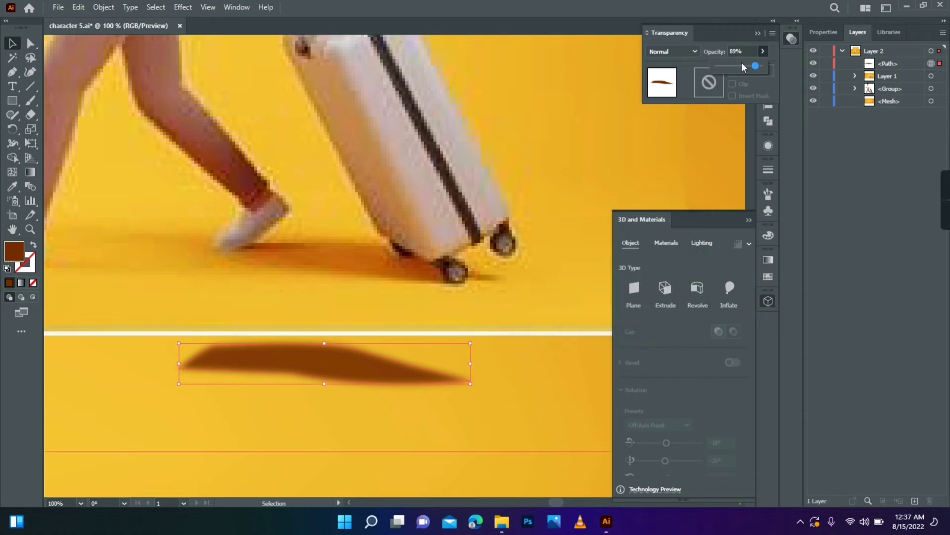
left_click_drag(743, 67, 739, 66)
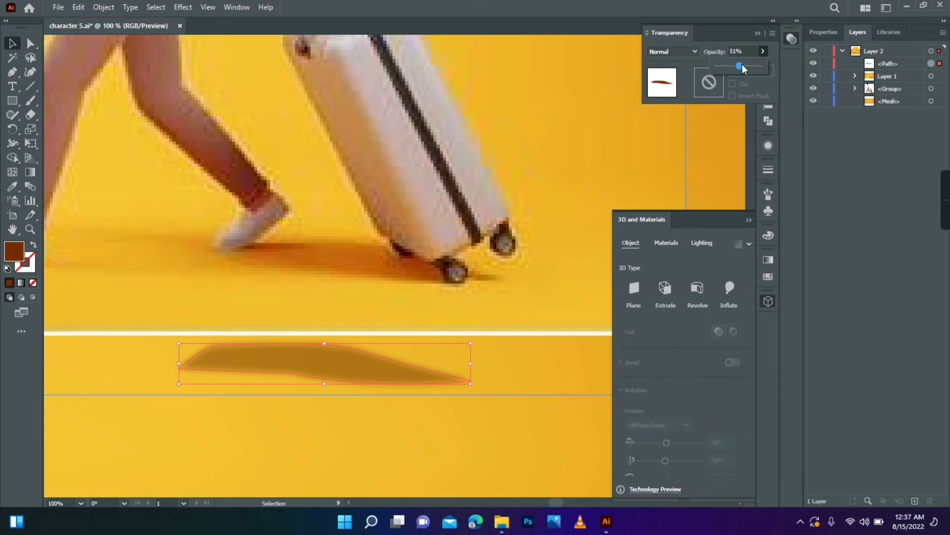
left_click(429, 462)
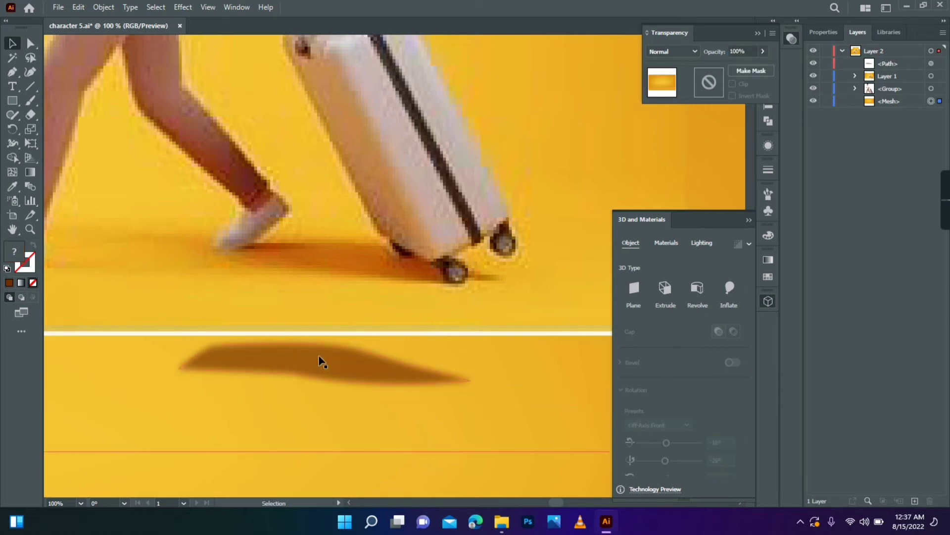
- Try moving the suitcase shadow up under the suitcase, then undo the move
mouse_move(318, 356)
left_mouse_down()
mouse_move(361, 254)
mouse_move(326, 339)
mouse_move(322, 380)
left_mouse_up()
key("ctrl+z")
key("ctrl+z")
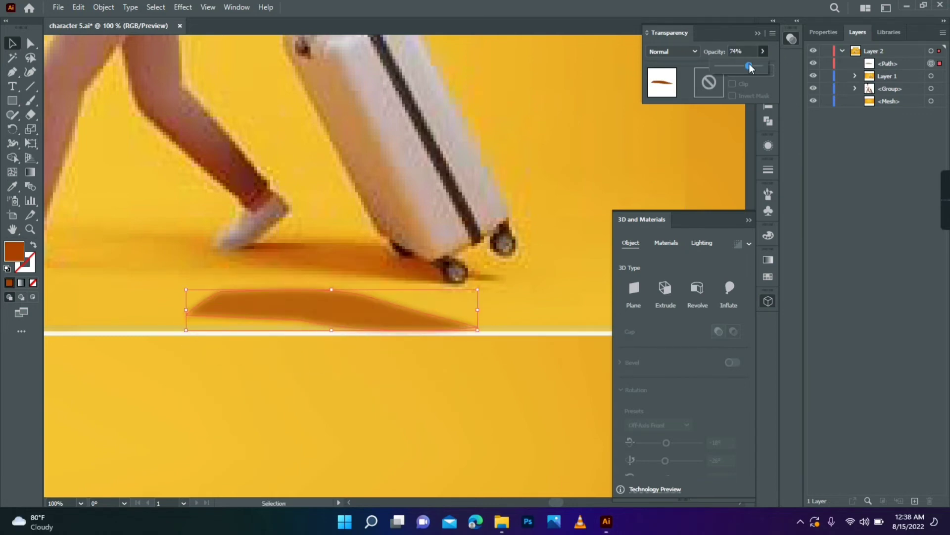
left_click(465, 409)
key("ctrl+minus")
key("ctrl+minus")
key("ctrl+minus")
key("ctrl+minus")
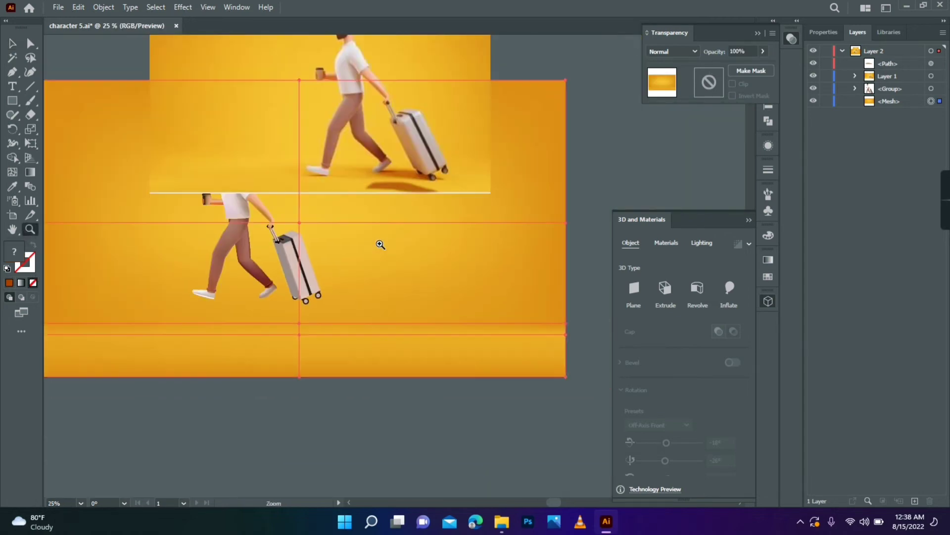
- Move the drawn character onto the yellow background and drag the shadow under its suitcase
key("v")
left_click(286, 406)
left_click_drag(265, 223, 323, 266)
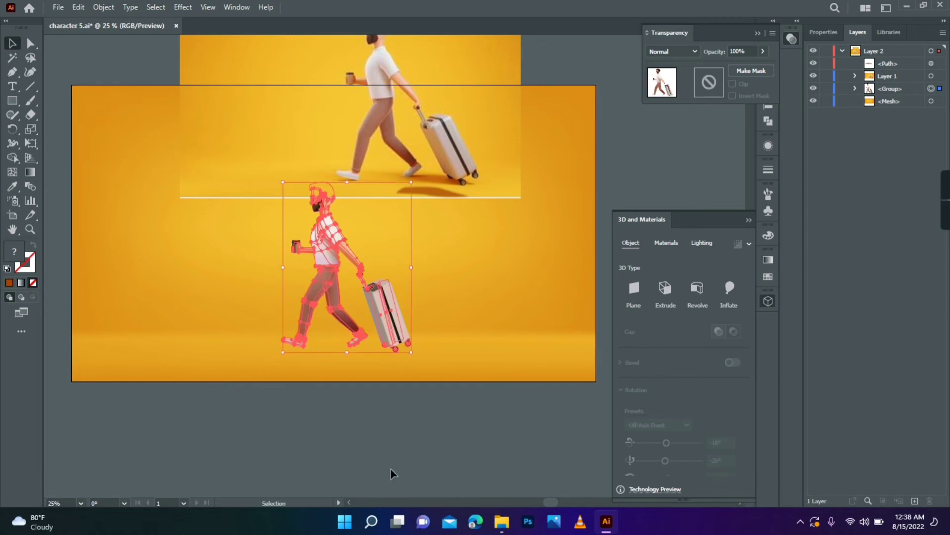
left_click_drag(434, 196, 385, 348)
- Restack the shadow just above the mesh background, then nudge it under the wheels
right_click(386, 348)
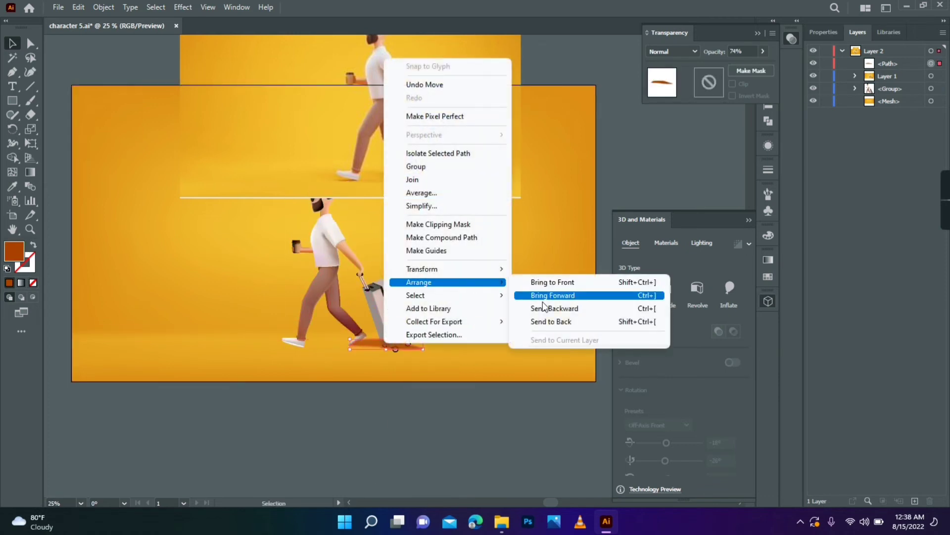
left_click(551, 321)
right_click(394, 350)
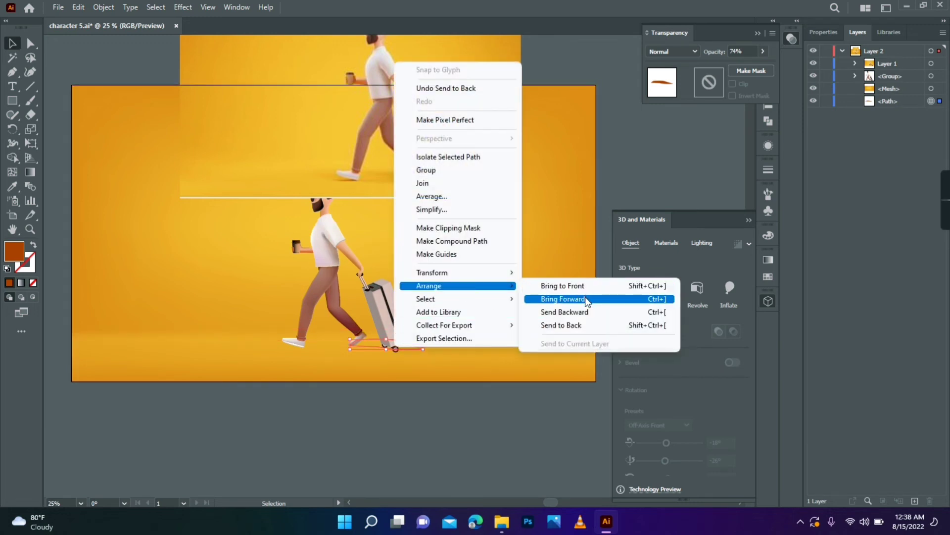
left_click(585, 296)
left_click(456, 451)
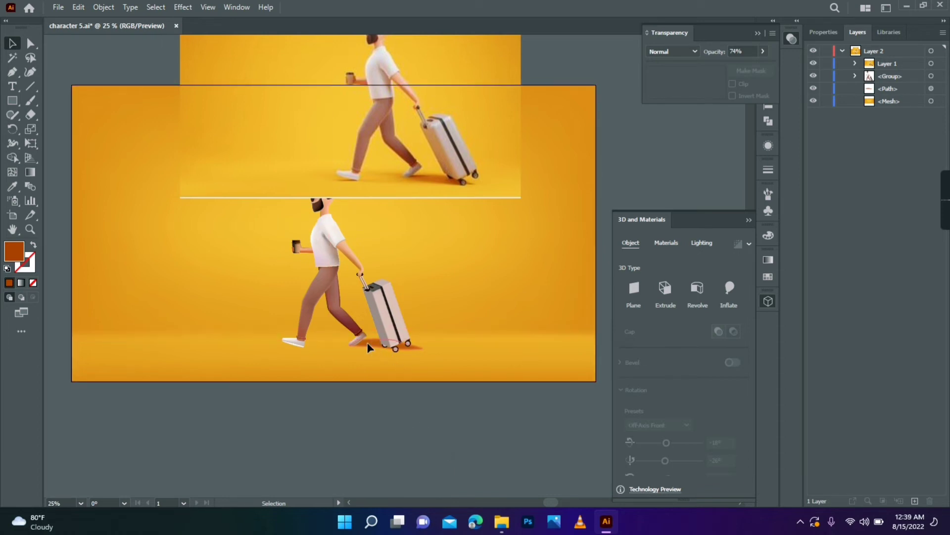
left_click_drag(367, 343, 365, 347)
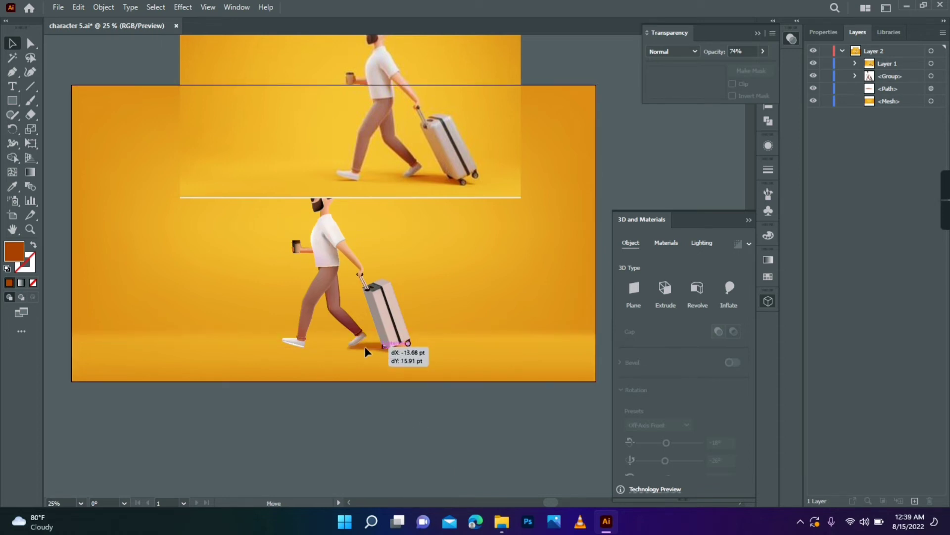
left_click_drag(365, 347, 365, 347)
left_click(457, 465)
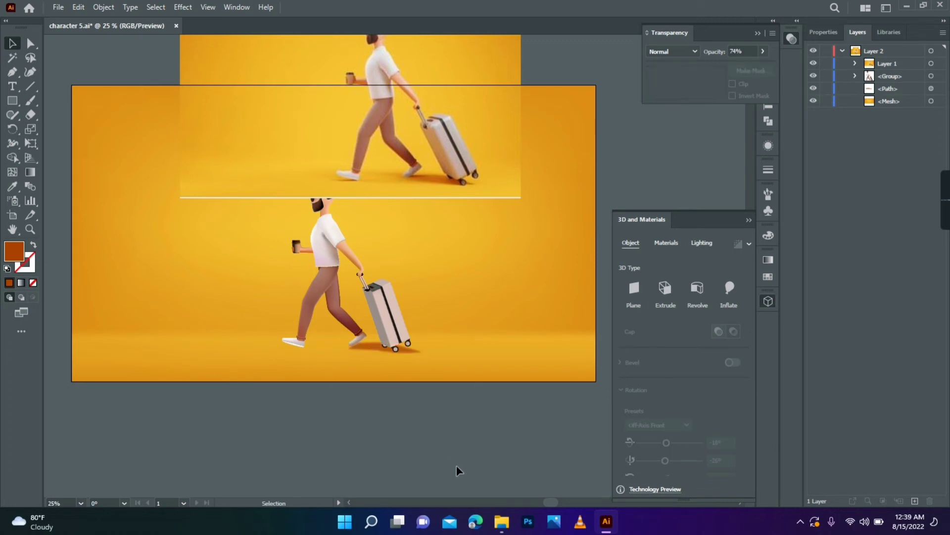
- Zoom onto the reference legs and pen-trace a thin shadow sliver under each shoe
left_click(368, 179)
left_click(418, 269)
left_click(443, 251)
left_click(382, 267)
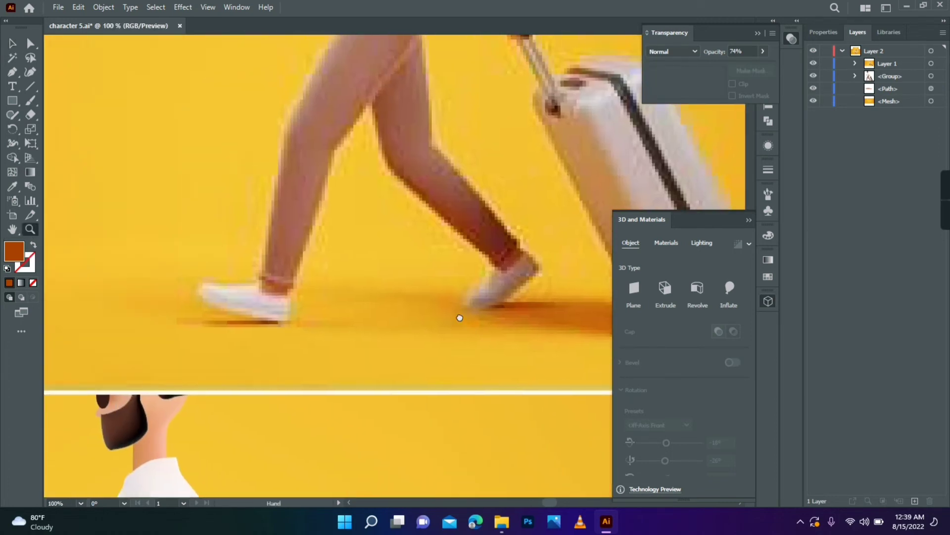
left_click(13, 71)
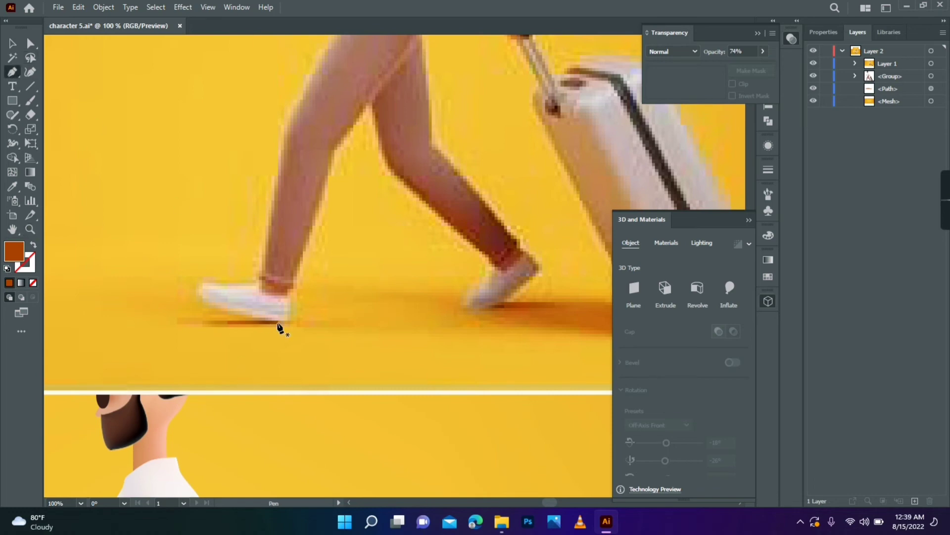
left_click(278, 322)
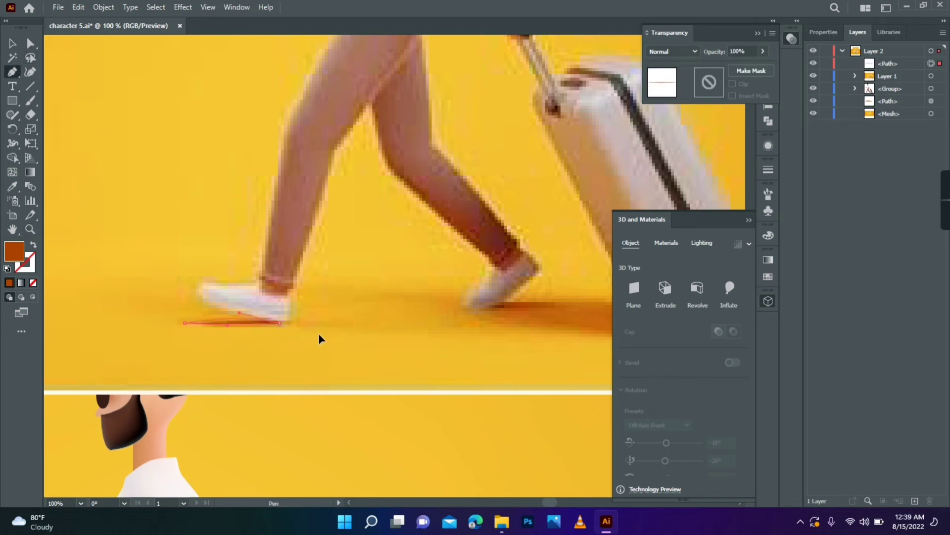
key("Escape")
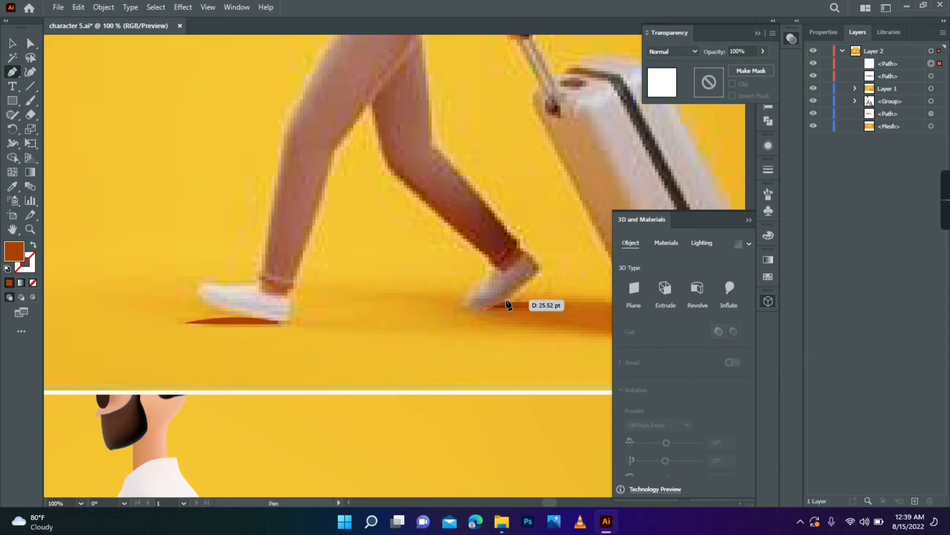
left_click(484, 309)
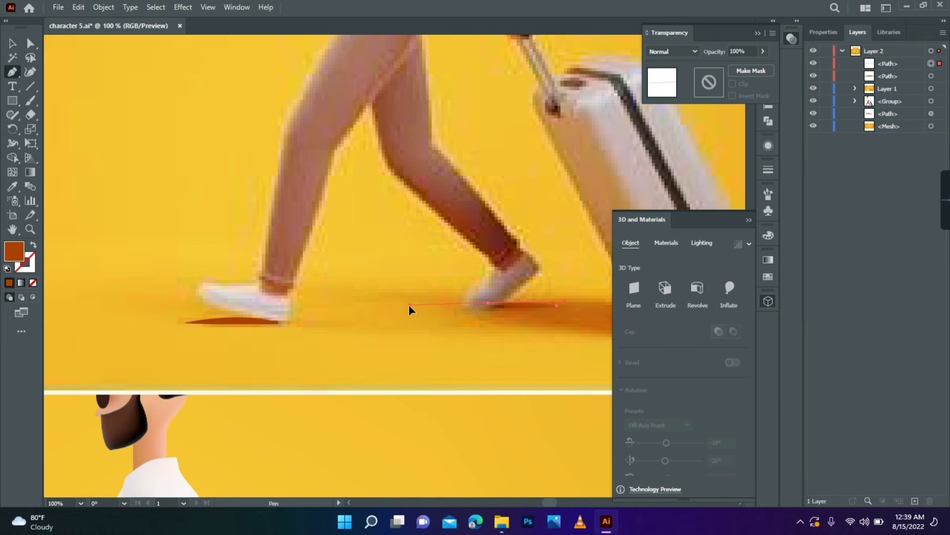
left_click(461, 311)
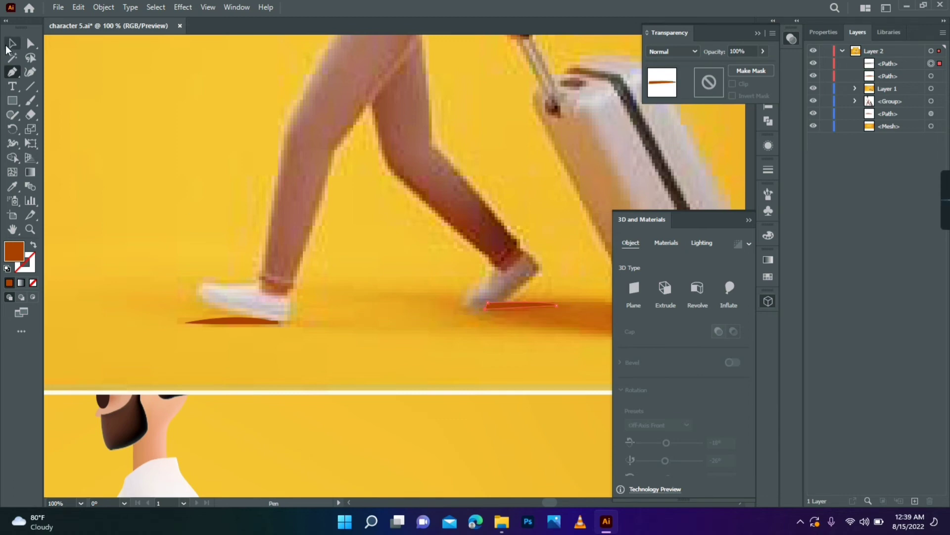
left_click(9, 47)
- Drag the two shoe shadows onto the drawn character's front and back shoes
left_click_drag(492, 308, 290, 436)
left_click_drag(320, 399, 488, 115)
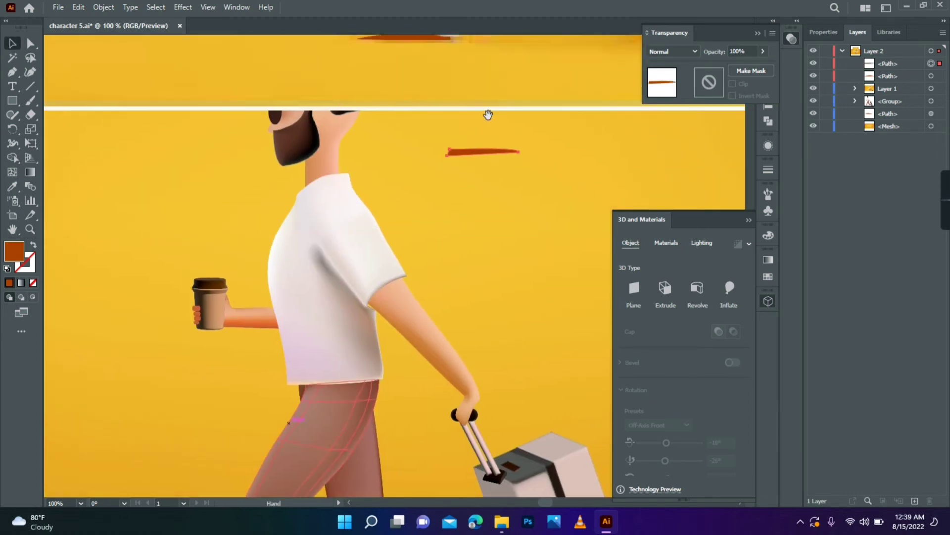
mouse_move(414, 43)
left_mouse_down()
mouse_move(351, 367)
mouse_move(306, 482)
left_mouse_up()
left_click_drag(477, 151, 385, 376)
left_click_drag(388, 324, 400, 62)
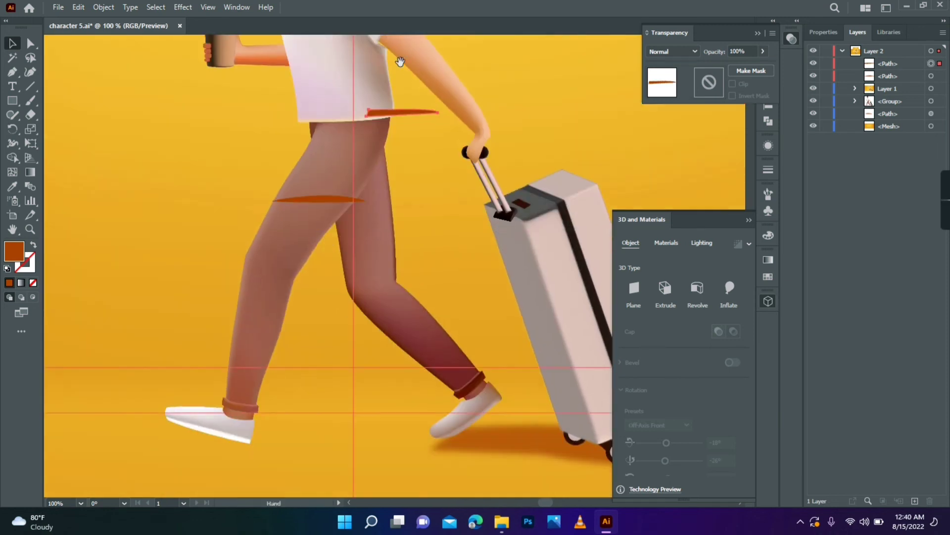
left_click_drag(381, 112, 465, 435)
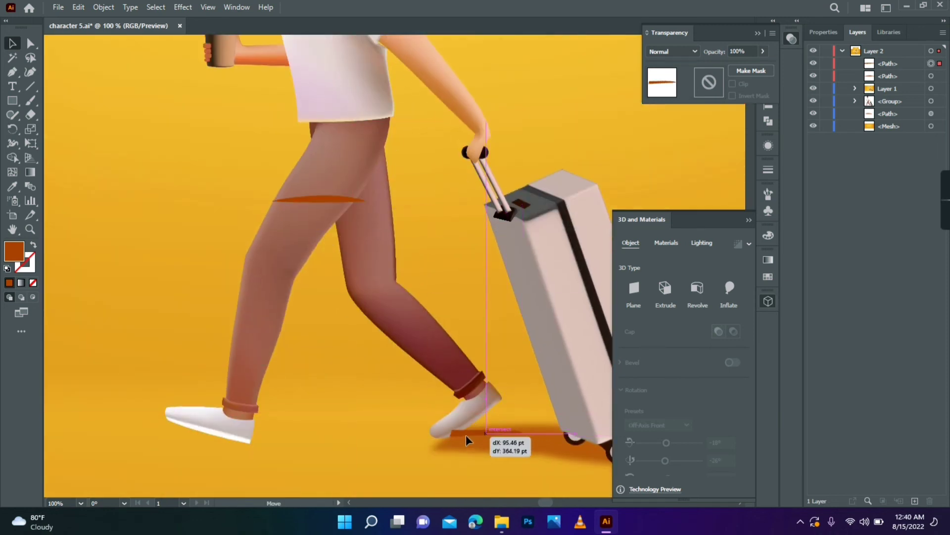
left_click_drag(305, 199, 187, 444)
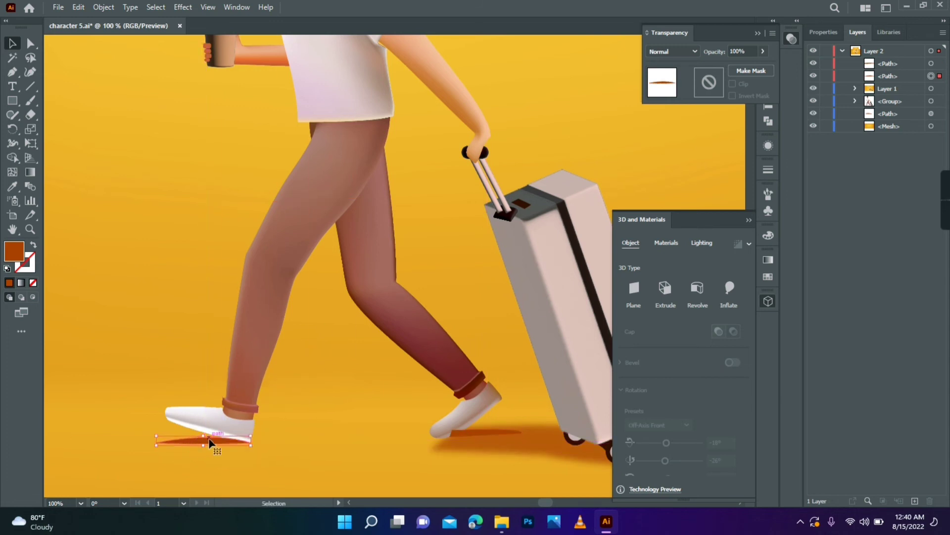
- Send both shoe shadows to the back, then bring them forward above the background
left_click(472, 430, "shift")
right_click(472, 430)
left_click(623, 407)
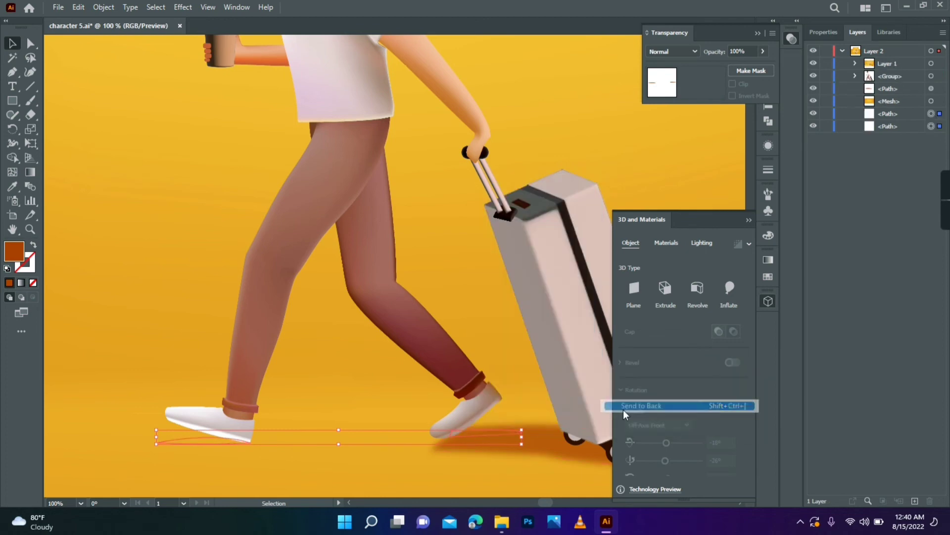
right_click(468, 434)
left_click(639, 382)
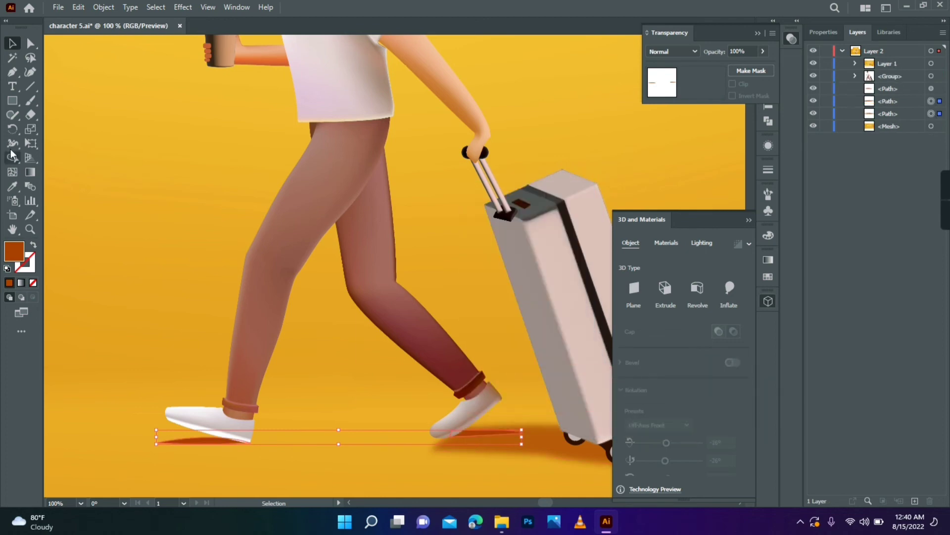
left_click(74, 78)
left_click(171, 441)
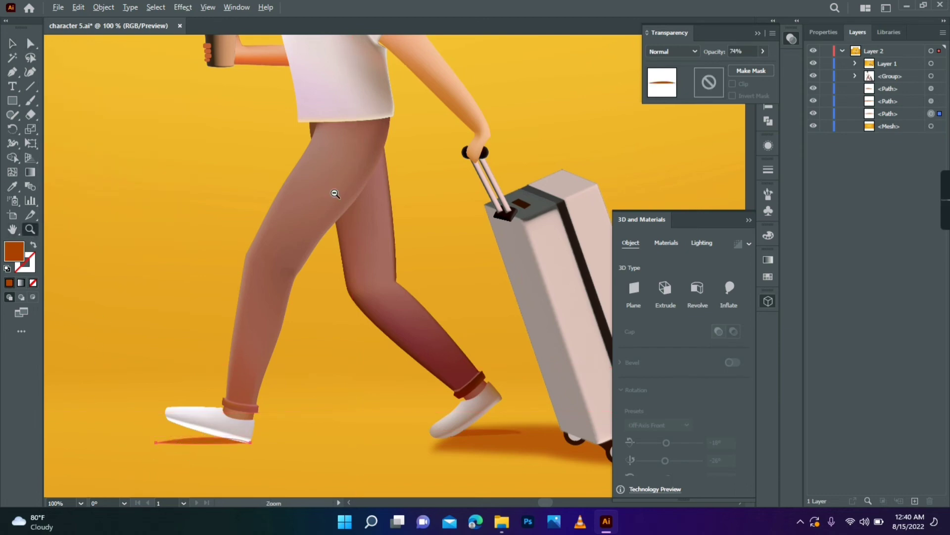
key("z")
left_click(398, 203, "alt")
left_click_drag(415, 205, 398, 211)
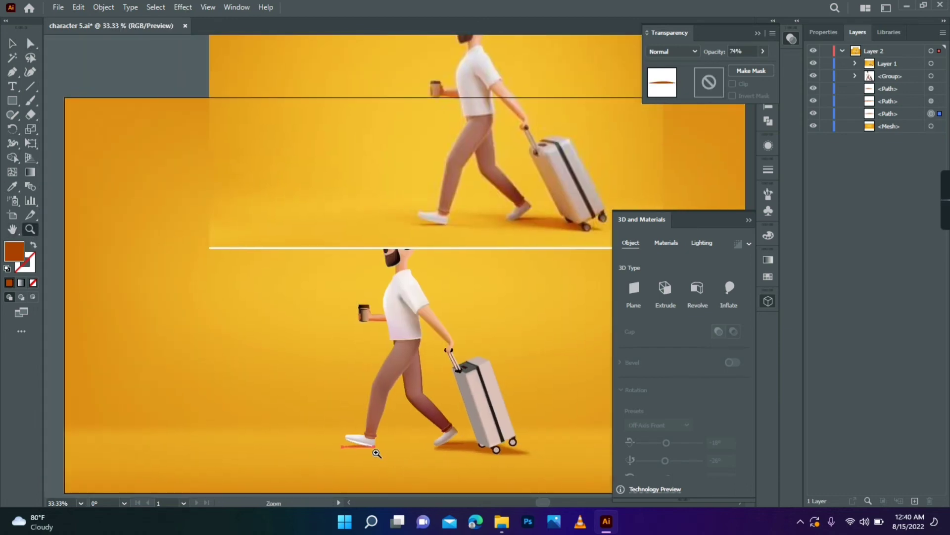
- Turn the shoe shadow into a gradient mesh and lock the background mesh
left_click_drag(376, 453, 393, 297)
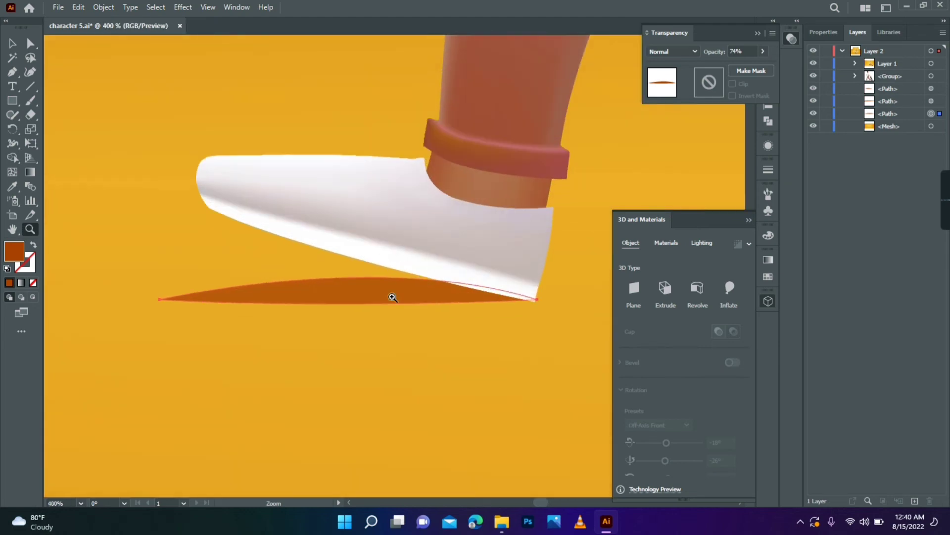
left_click(29, 43)
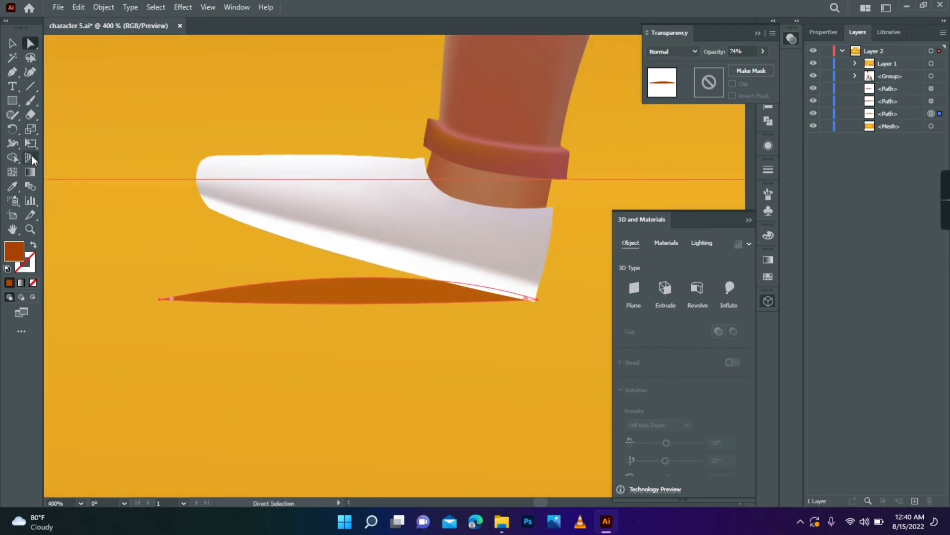
left_click(346, 292)
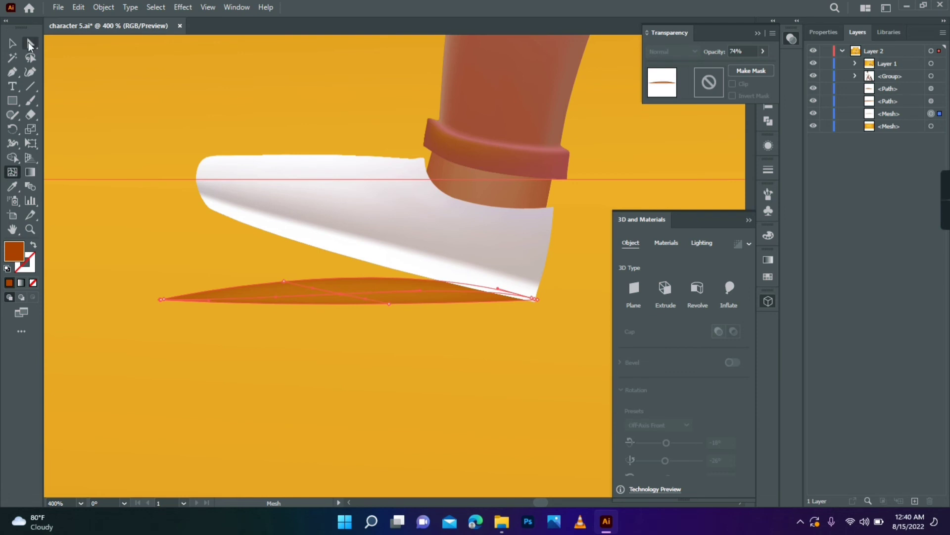
key("i")
left_click(414, 240)
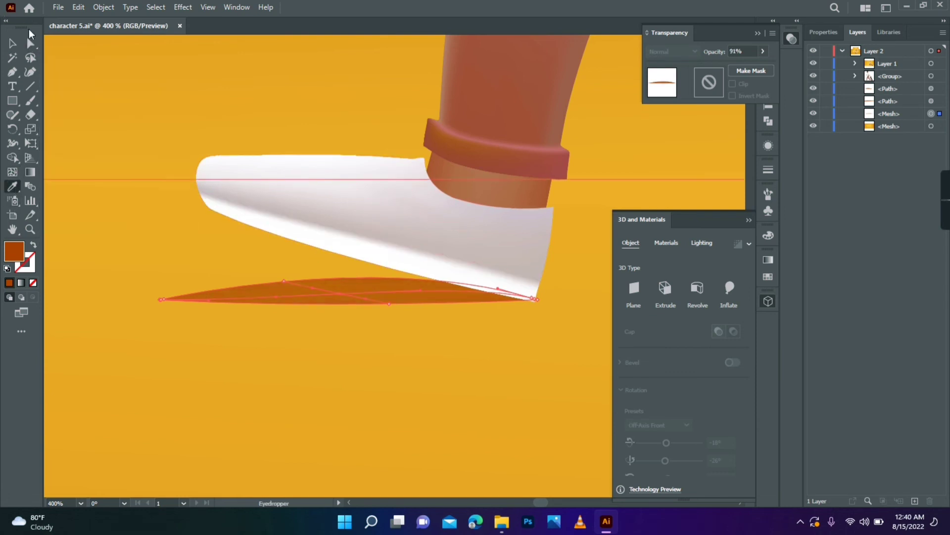
left_click(153, 295)
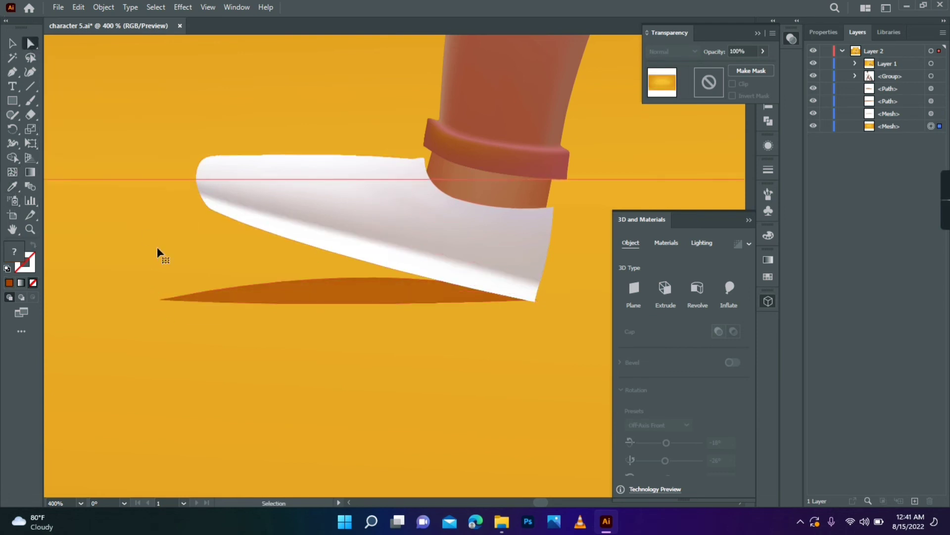
key("ctrl+2")
key("a")
left_click_drag(148, 296, 201, 330)
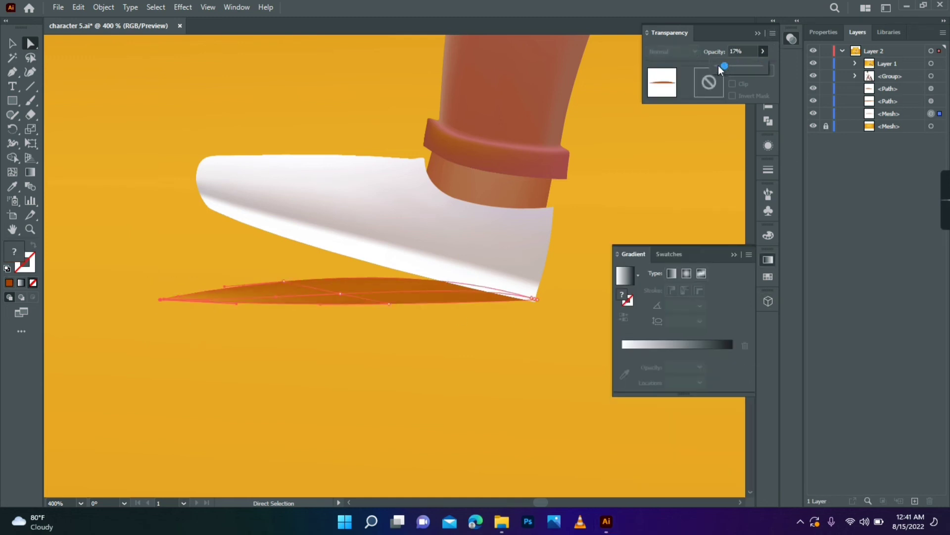
- Lower the opacity of the shadow's mesh points to 50%
left_click(283, 281)
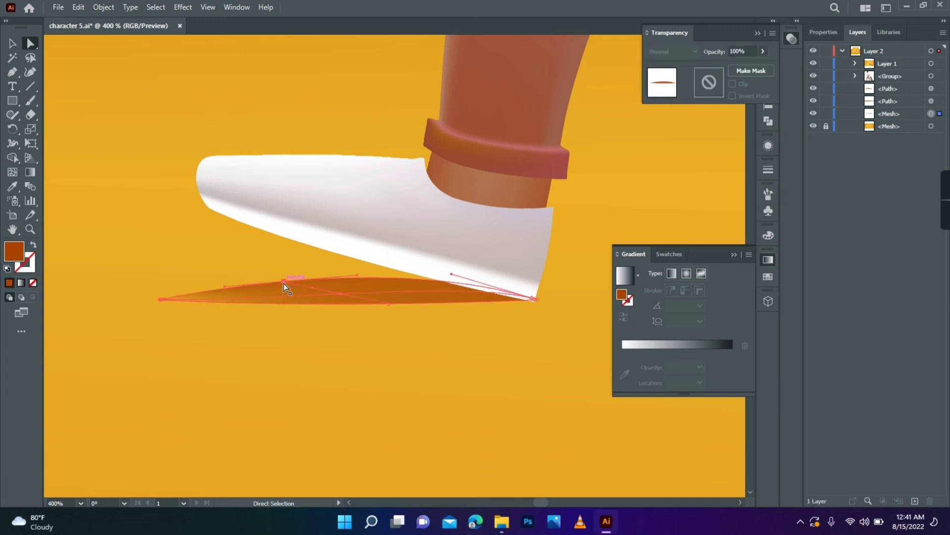
left_click(736, 66)
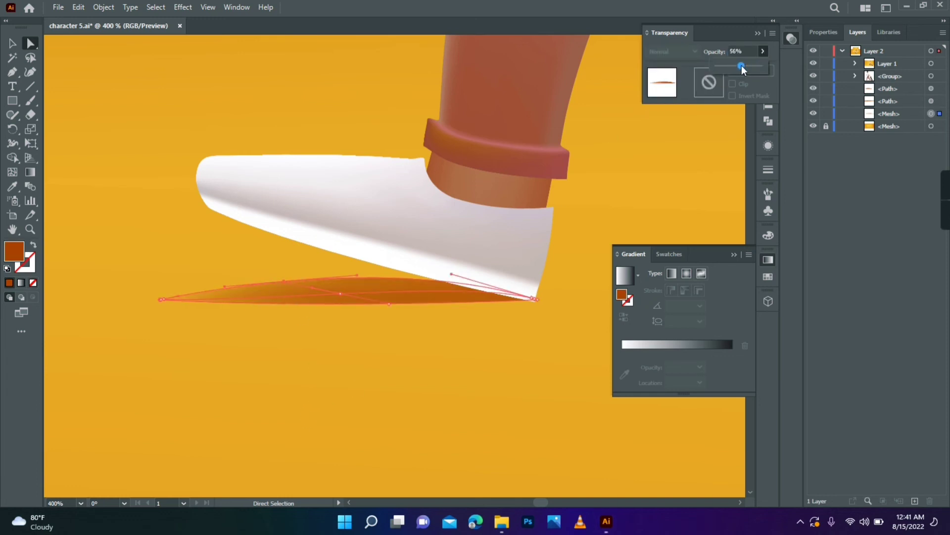
left_click(340, 293)
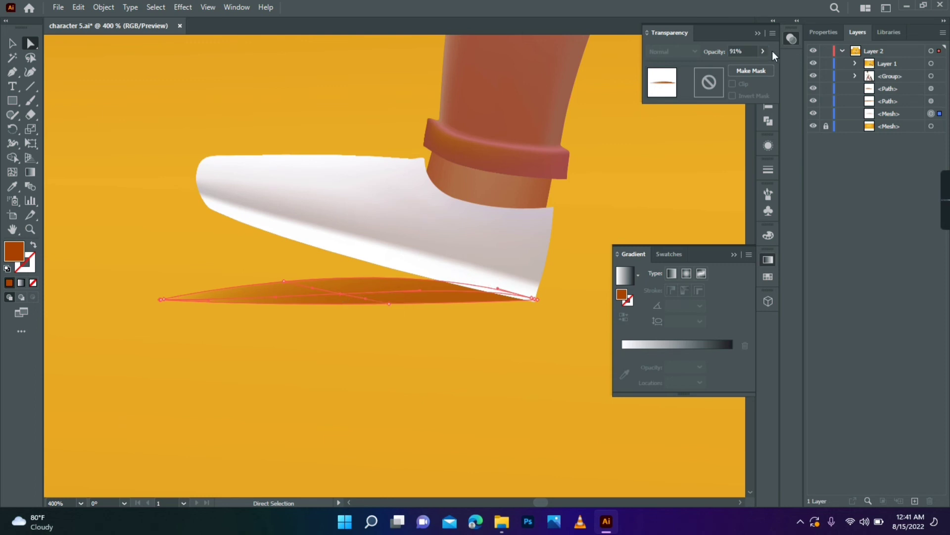
left_click(763, 51)
left_click(738, 70)
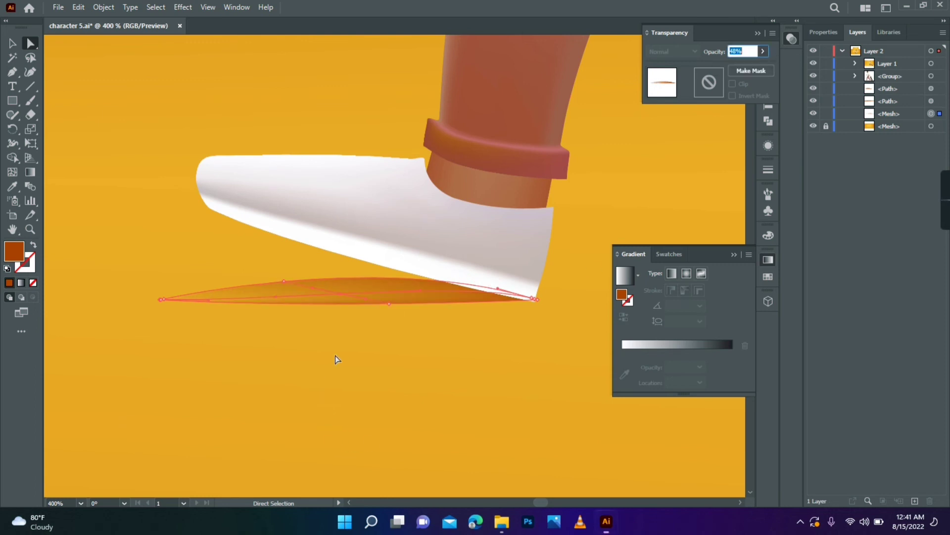
left_click(389, 304)
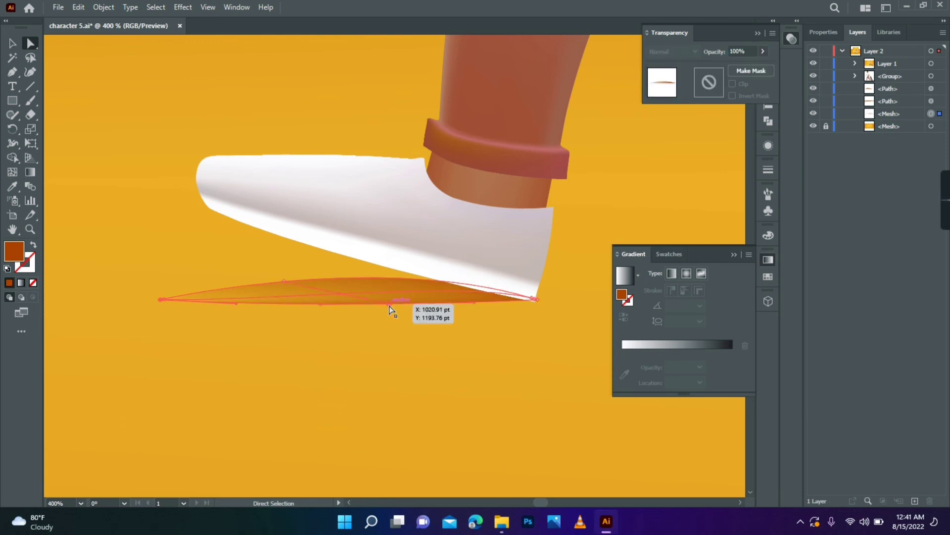
left_click(763, 51)
left_click_drag(737, 66, 761, 66)
left_click(469, 324)
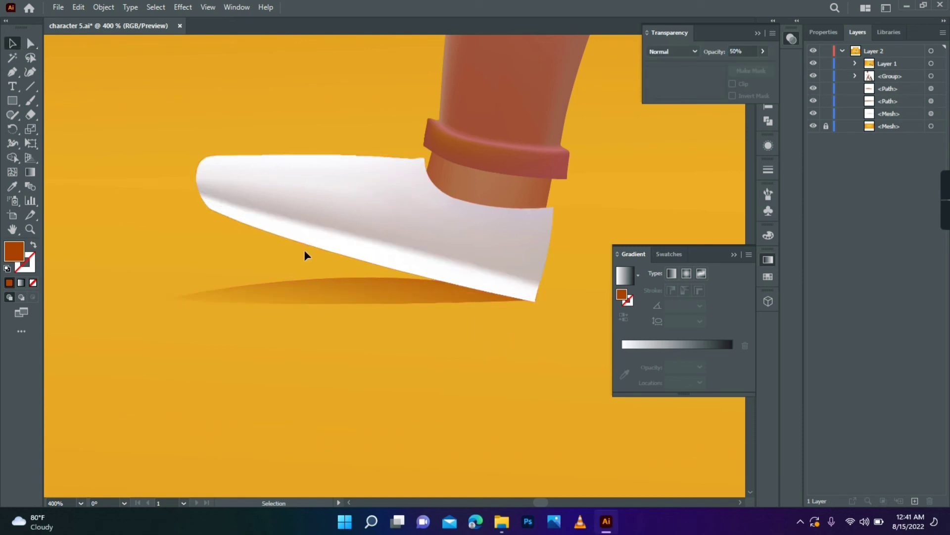
left_click(304, 290)
- Apply a Gaussian Blur to the front-shoe shadow so its edges fade out
left_click(183, 7)
left_click(336, 208)
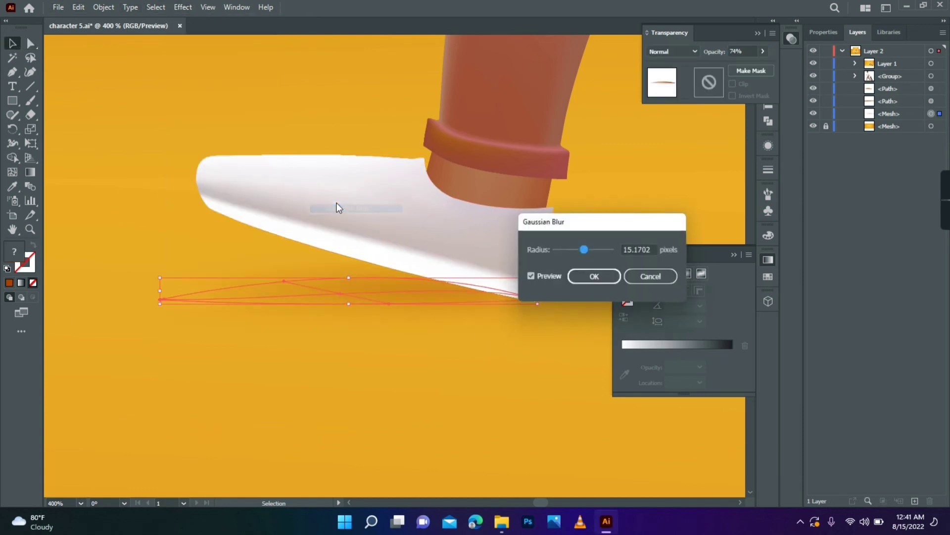
mouse_move(584, 251)
left_mouse_down()
mouse_move(595, 252)
mouse_move(564, 251)
left_mouse_up()
left_click(594, 277)
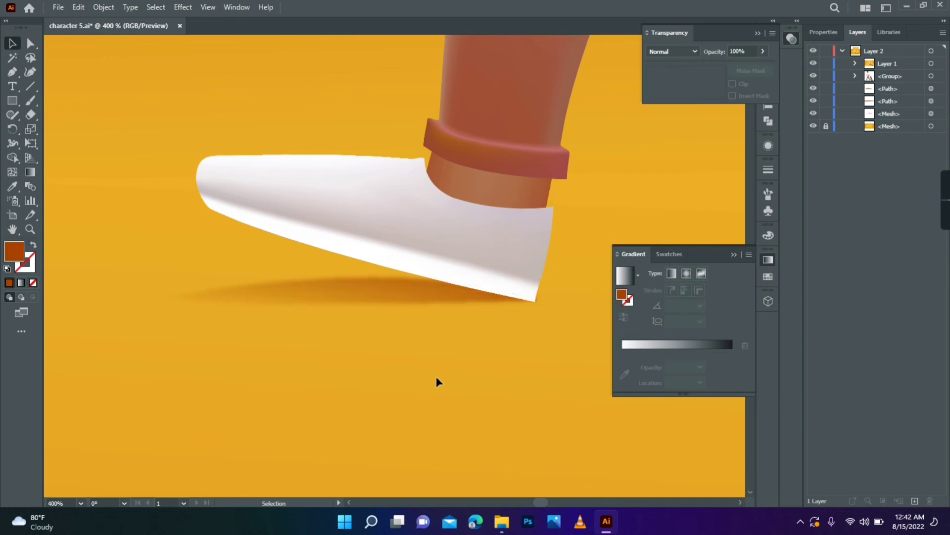
left_click_drag(559, 291, 114, 282)
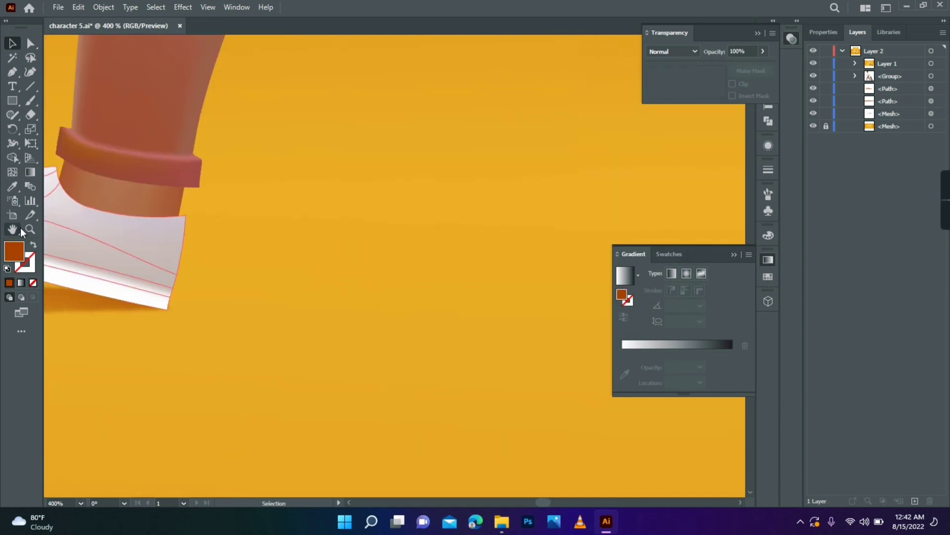
- Make a Transform copy of the shoe shadow for the second shoe
left_click(245, 234, "alt")
key("v")
right_click(232, 311)
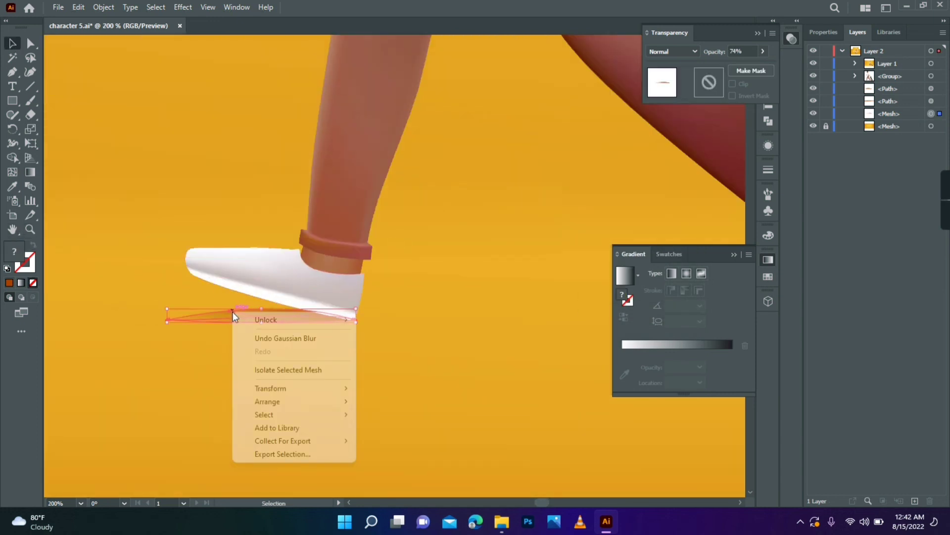
mouse_move(270, 388)
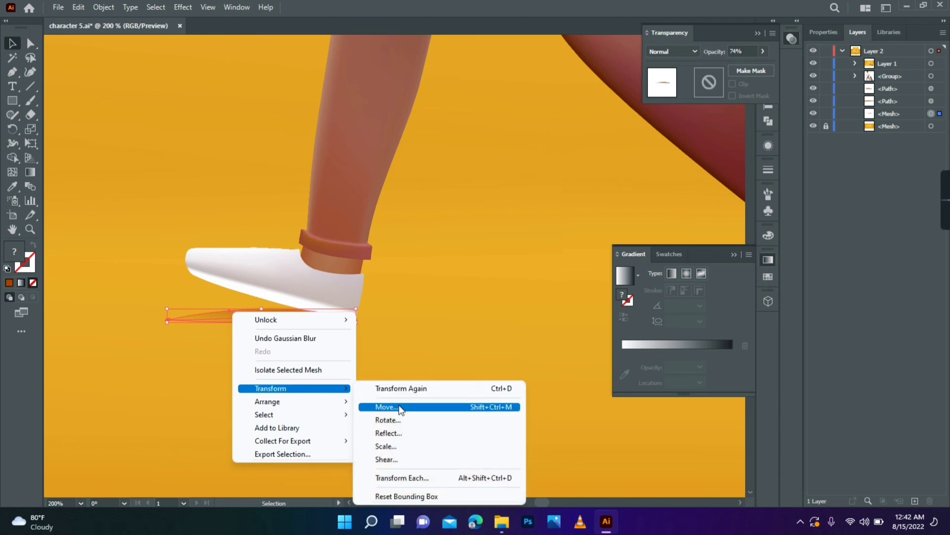
left_click(396, 434)
left_click(414, 337)
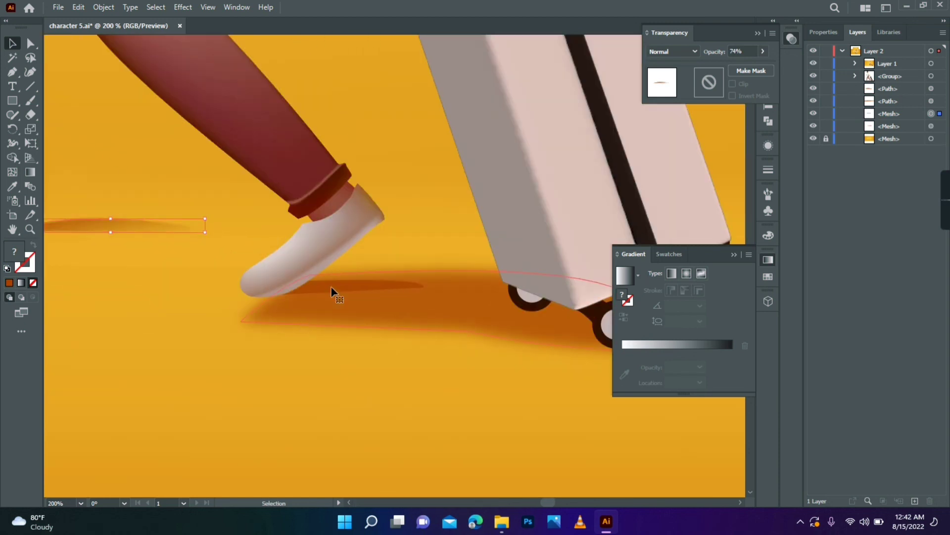
- Move the large shadow under the suitcase and send it backward behind the artwork
left_click(329, 290)
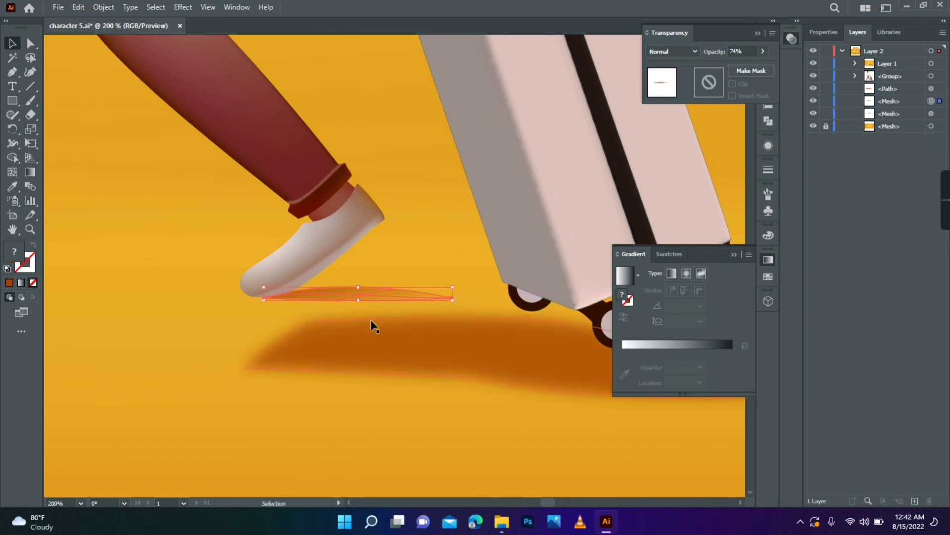
left_click_drag(374, 325, 377, 300)
left_click(343, 296)
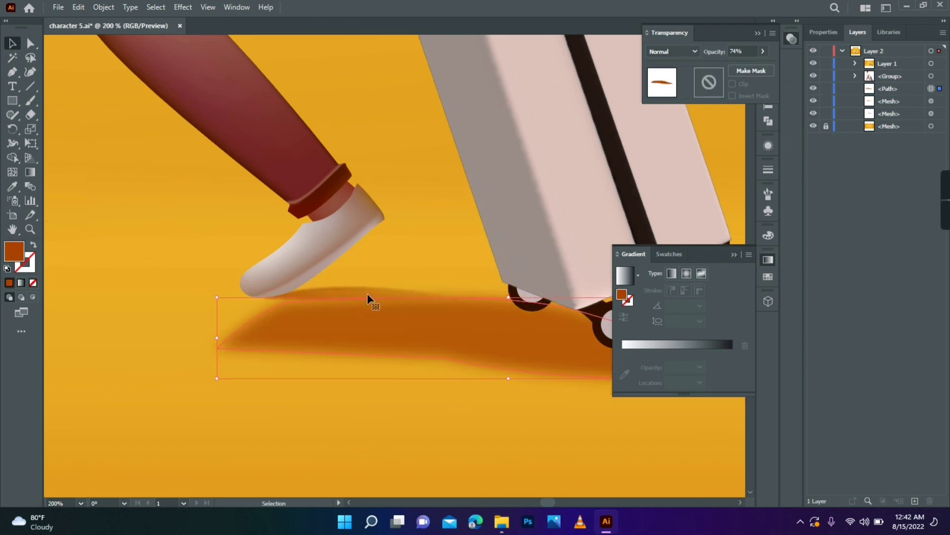
right_click(373, 336)
left_click(531, 290)
right_click(365, 297)
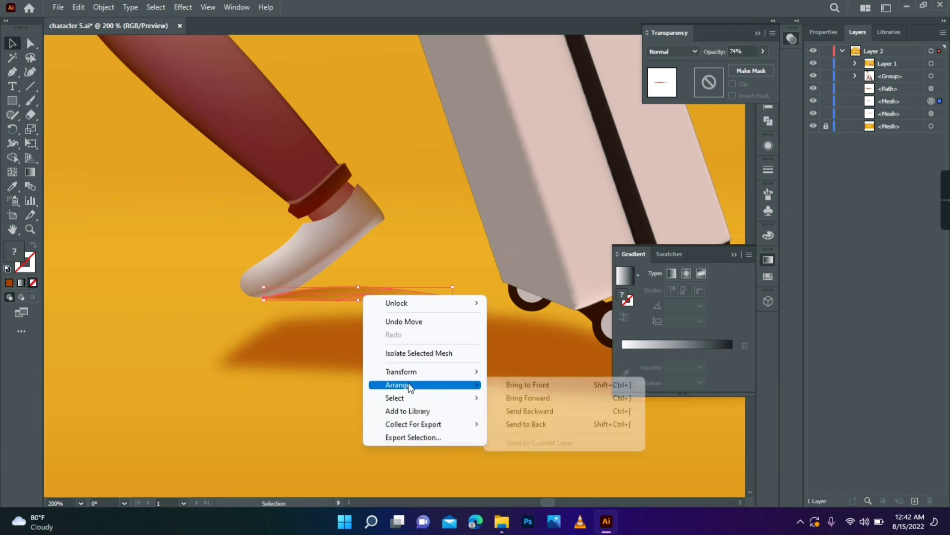
left_click_drag(426, 344, 420, 313)
- Raise the thin shoe shadow's opacity to 94%
left_click(329, 297)
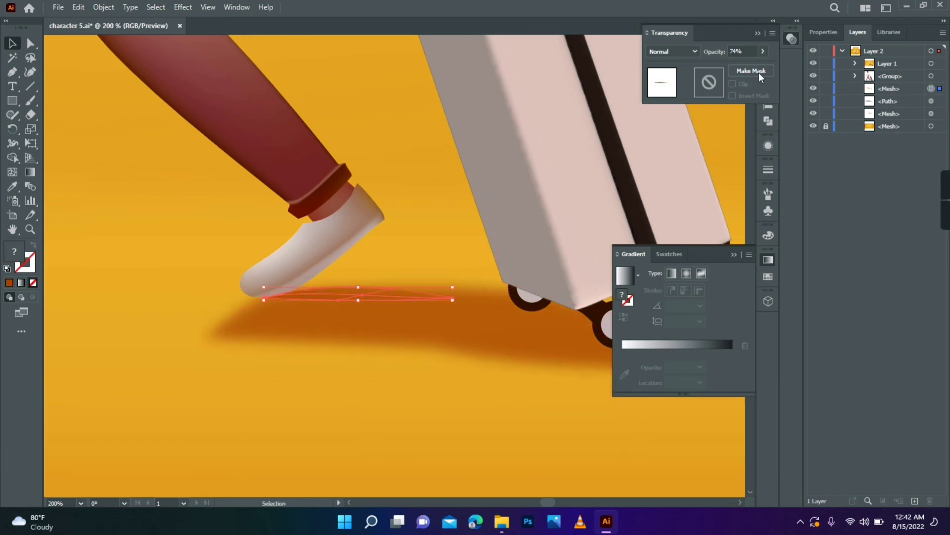
left_click(763, 51)
left_click_drag(748, 66, 760, 68)
left_click(501, 438)
- Set the suitcase shadow's Gaussian Blur radius to 32.5319 px via Appearance
left_click(436, 319)
scroll(403, 397, "right", 3)
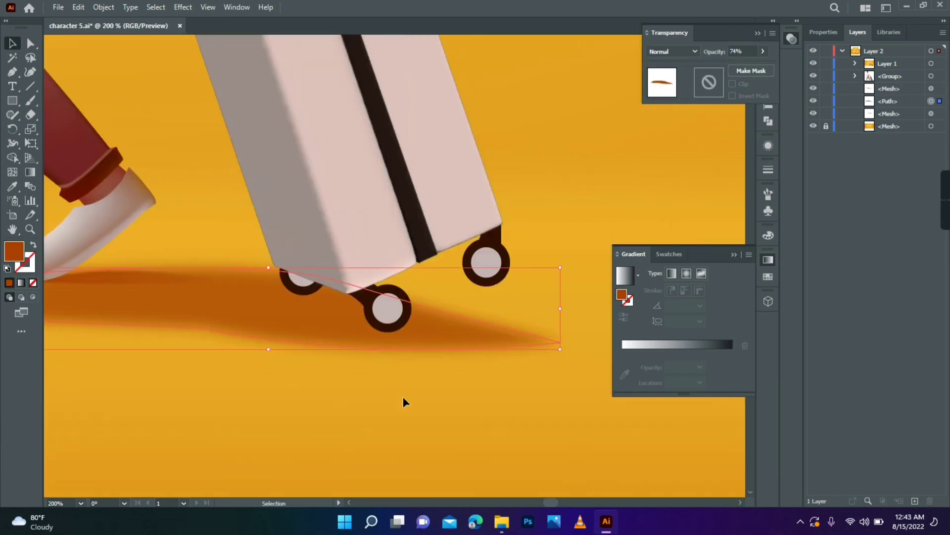
left_click(768, 145)
left_click(679, 243)
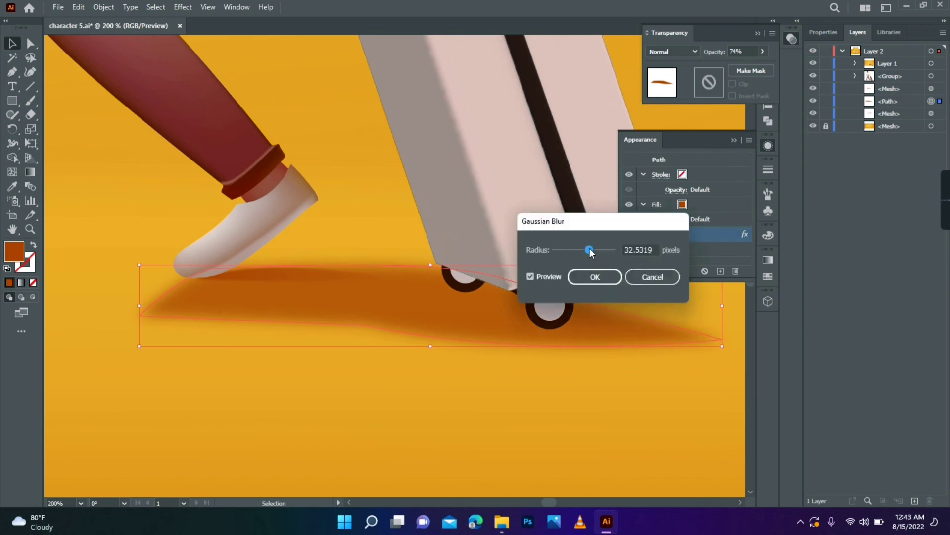
left_click(602, 275)
left_click(455, 384)
- Shift the other shoe's shadow slightly left under the toe
key("z")
left_click(380, 234, "alt")
left_click_drag(379, 234, 409, 232)
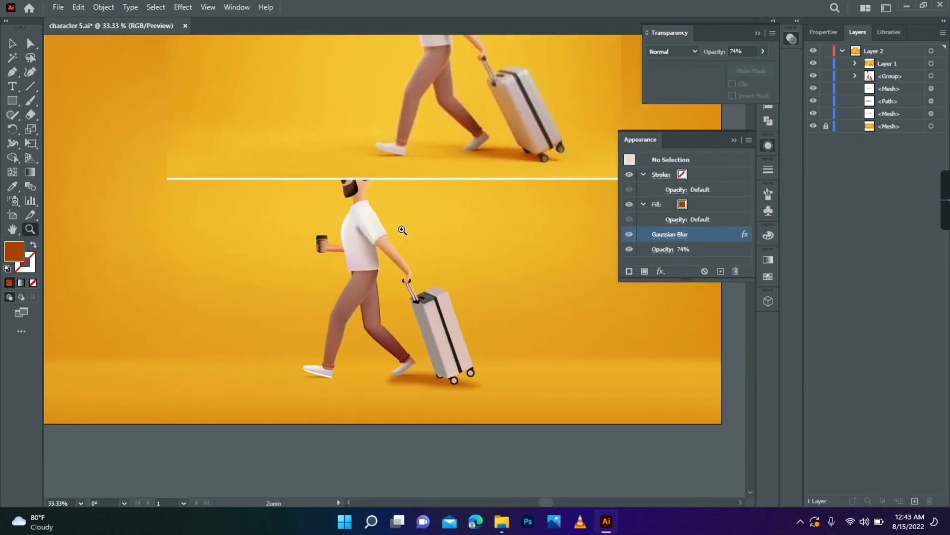
left_click(387, 374)
key("v")
left_click(355, 272)
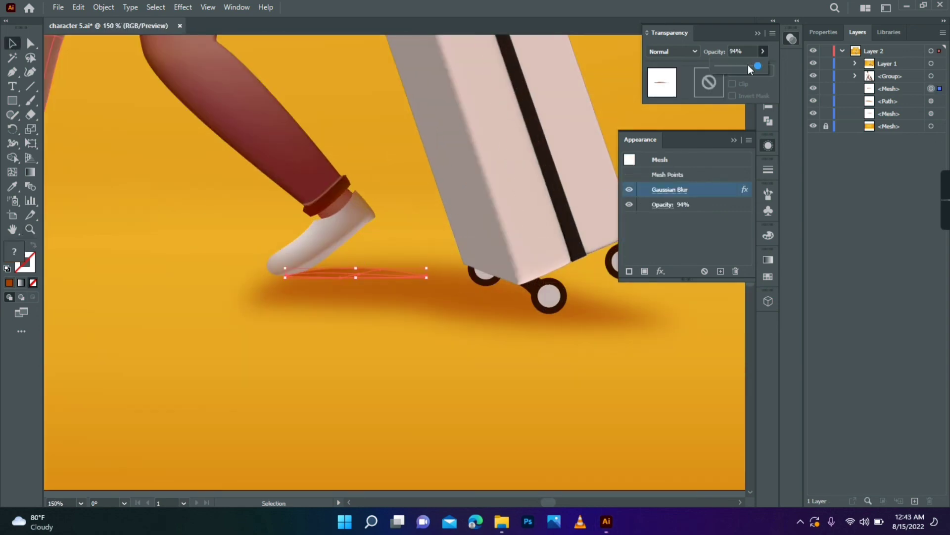
left_click(287, 278)
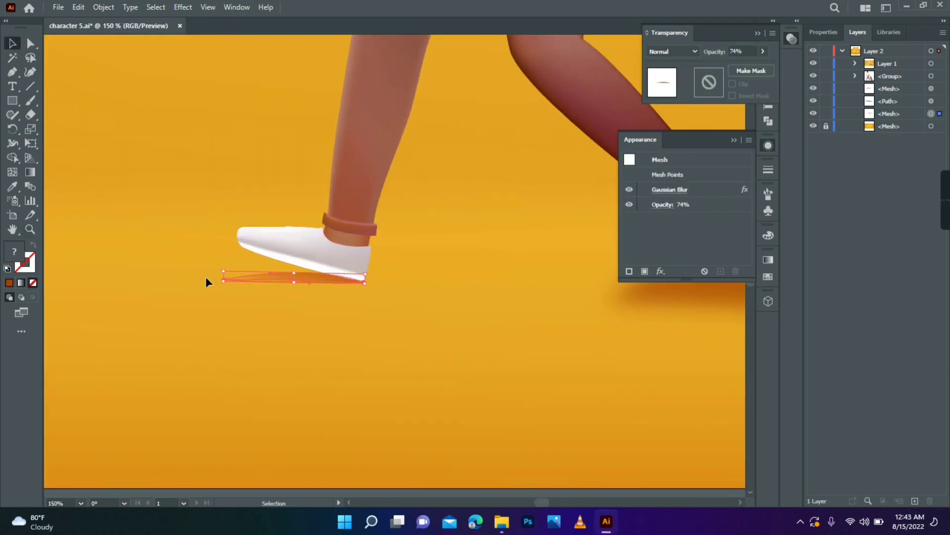
left_click_drag(242, 276, 198, 275)
left_click(492, 297)
scroll(324, 314, "up", 5)
scroll(324, 313, "right", 5)
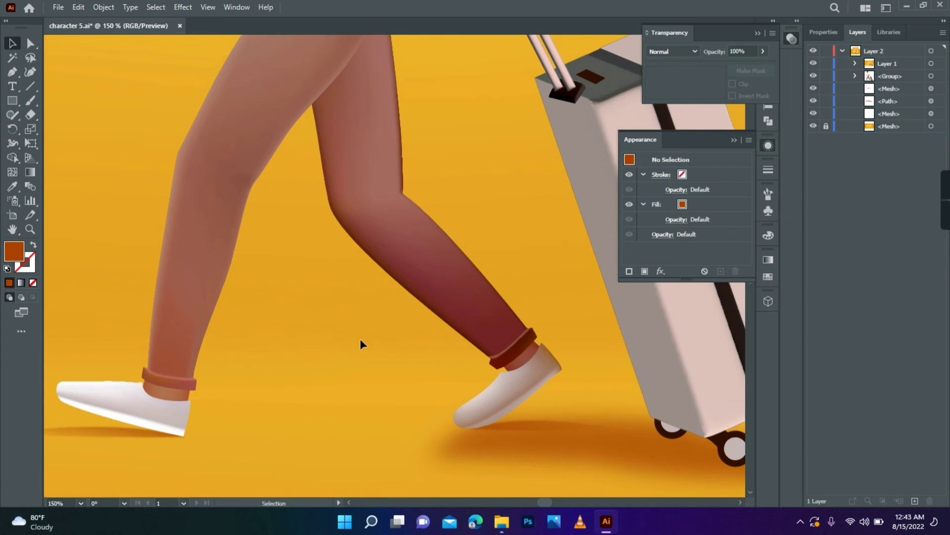
key("ctrl+minus")
key("ctrl+minus")
key("ctrl+minus")
- Pen-draw a wide curved ground shadow shape spanning both shoes
key("p")
left_click(467, 271)
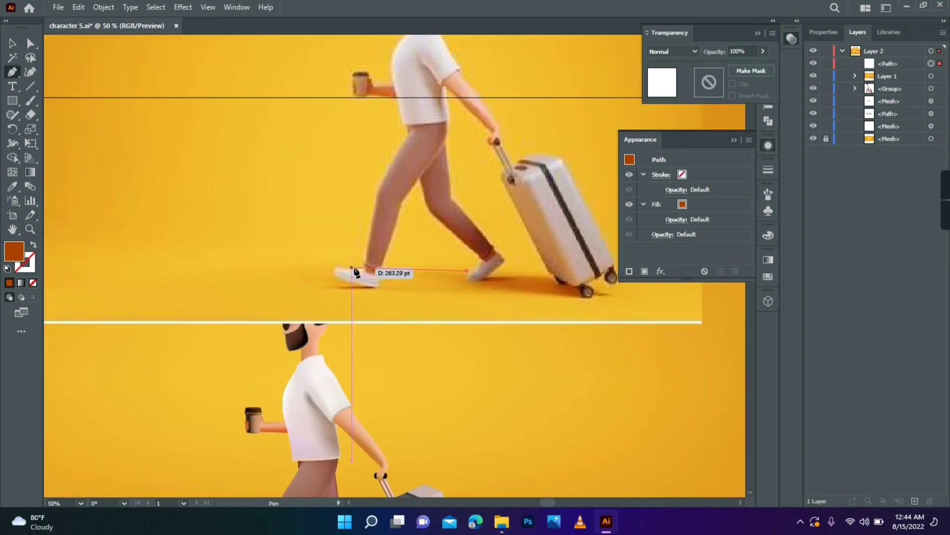
left_click(292, 268)
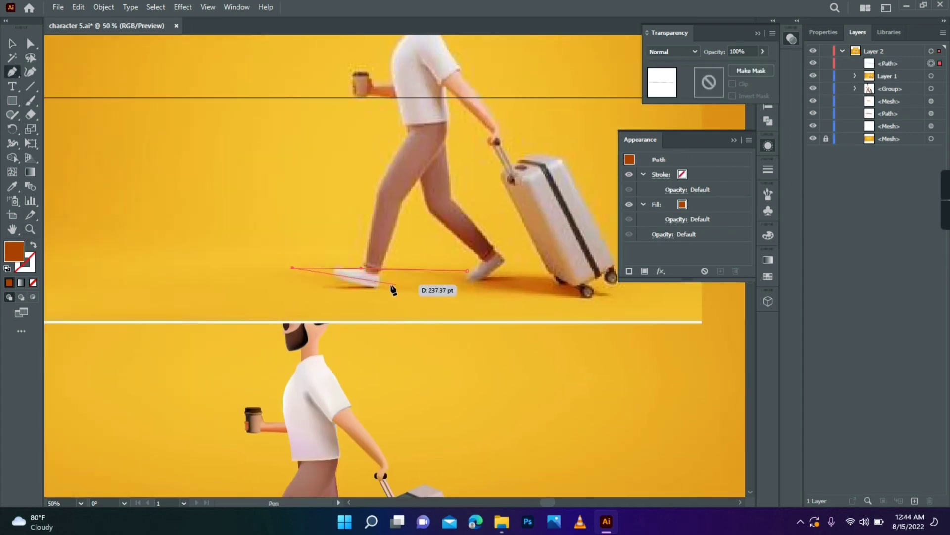
mouse_move(382, 286)
left_mouse_down()
mouse_move(439, 288)
mouse_move(413, 371)
left_mouse_up()
left_click(478, 291)
left_click(13, 45)
- Apply a Gaussian Blur of about 78 px to the ground shadow
scroll(413, 371, "down", 5)
key("i")
left_click(183, 7)
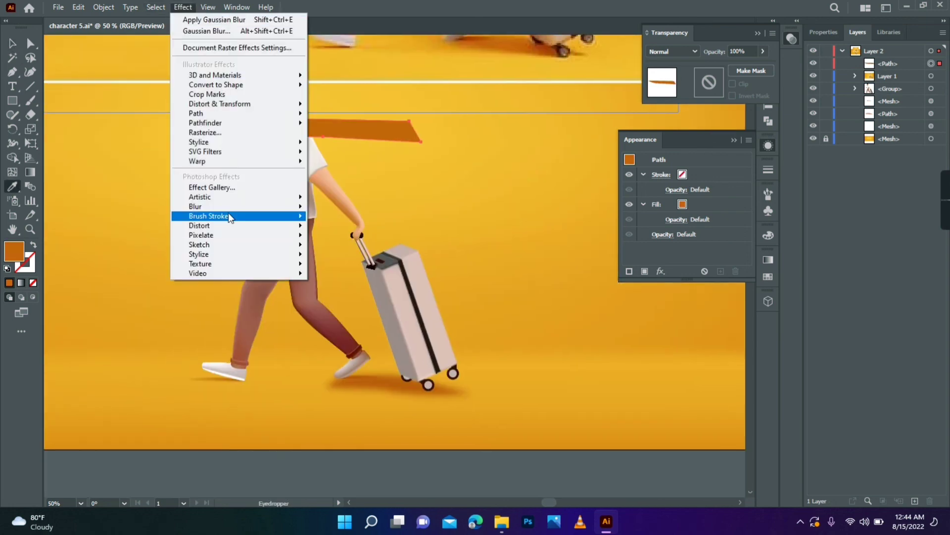
left_click(341, 206)
left_click_drag(598, 250, 601, 249)
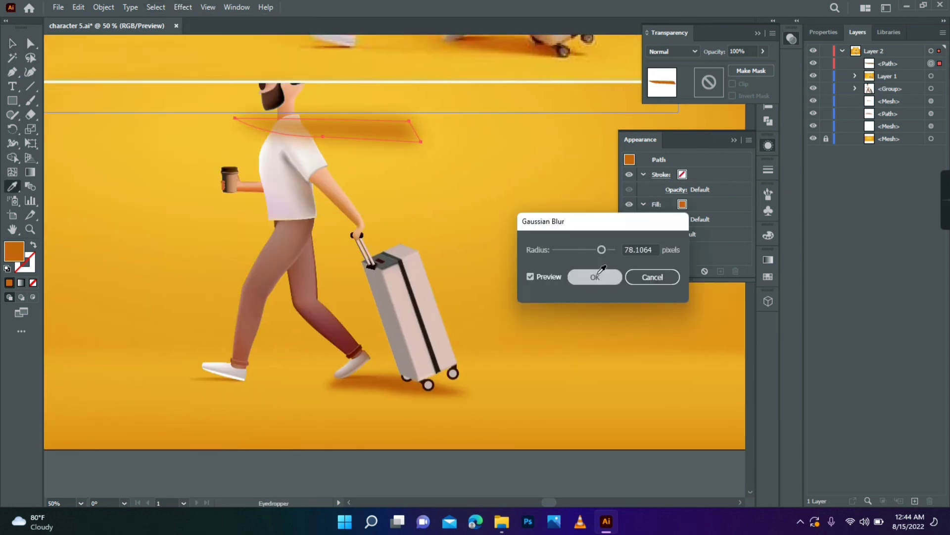
left_click(596, 276)
- Place the blurred ground shadow beneath both feet at 67% opacity
left_click(763, 51)
left_click_drag(767, 68, 741, 68)
key("v")
left_click_drag(377, 139, 306, 381)
left_click(762, 51)
left_click_drag(748, 68, 752, 68)
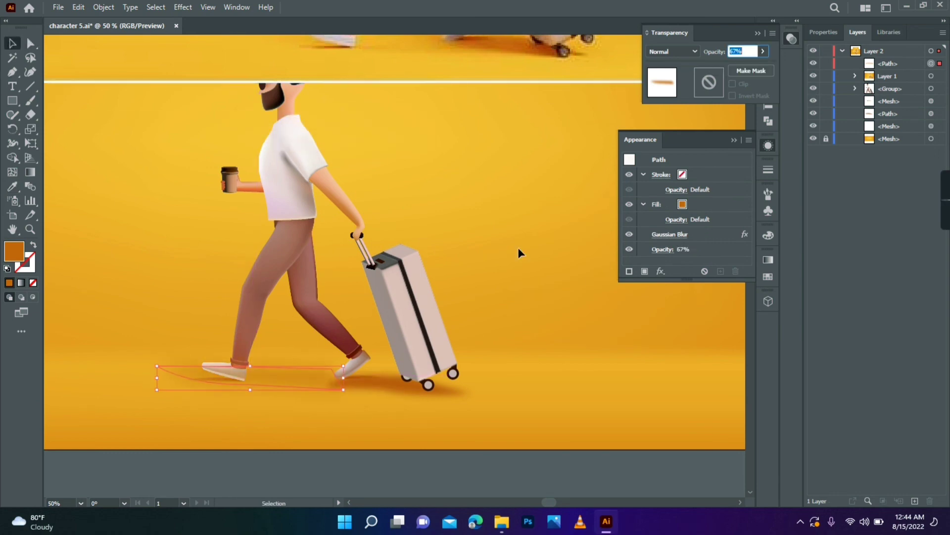
left_click(538, 295)
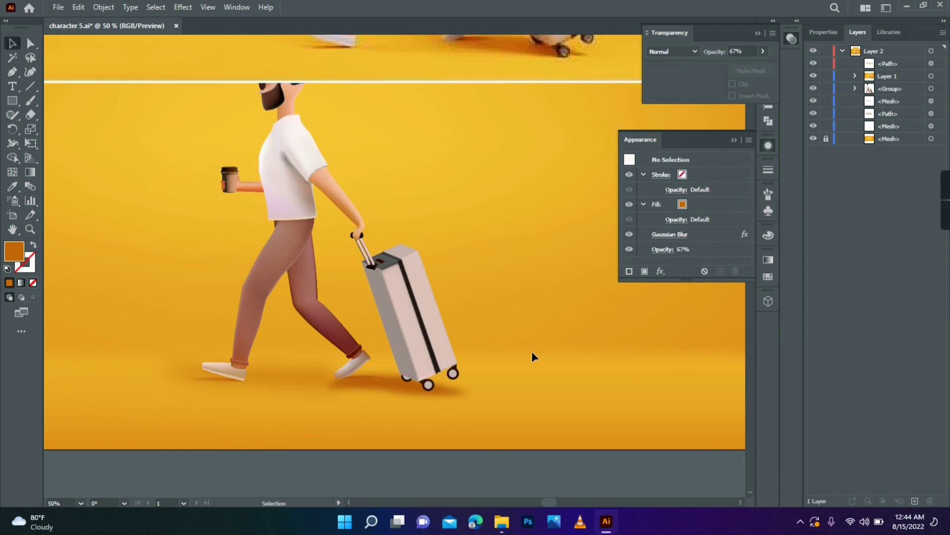
- Send the ground shadow backward behind the character
right_click(294, 385)
left_click(471, 329)
right_click(293, 376)
left_click(476, 332)
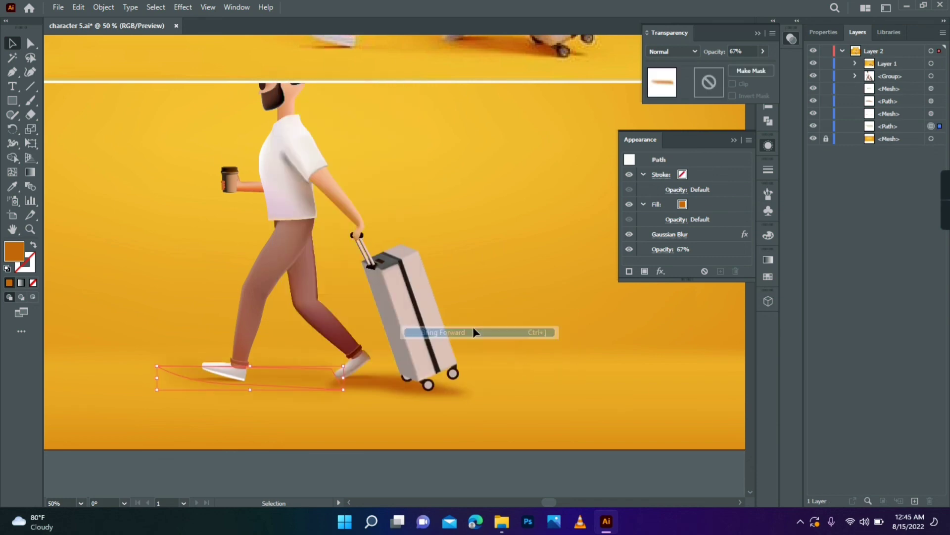
left_click(30, 229)
left_click(424, 259, "alt")
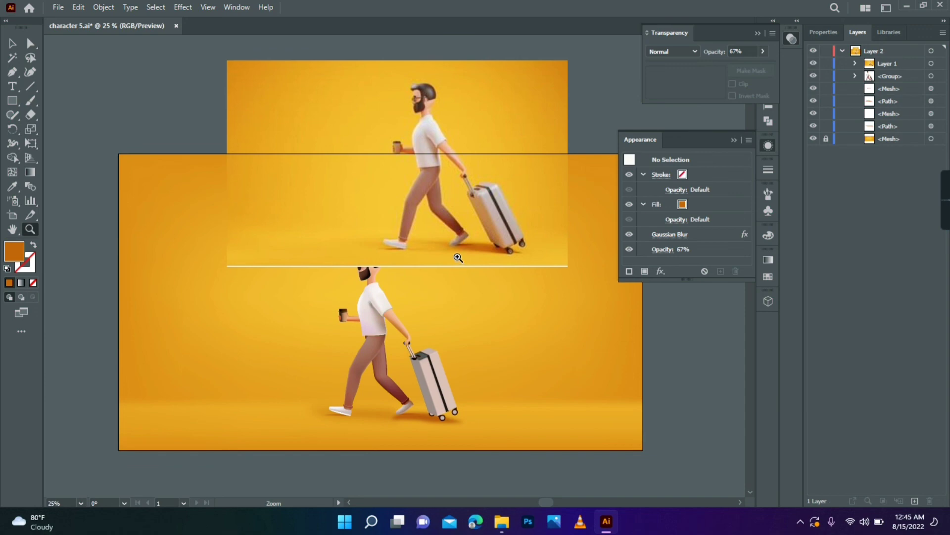
- Drag the reference photo above the artboard, leaving the walker alone on yellow
key("v")
left_click_drag(310, 176, 349, 313)
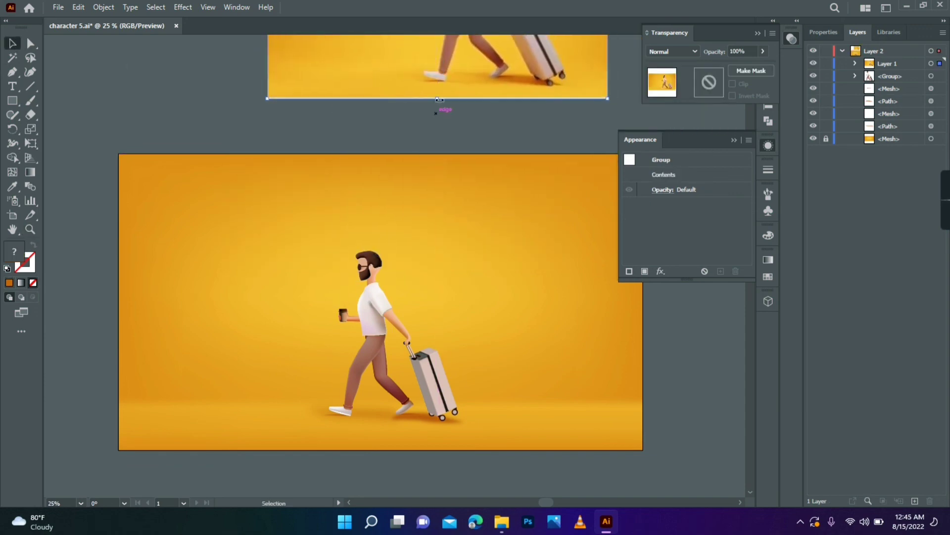
left_click_drag(530, 325, 538, 281)
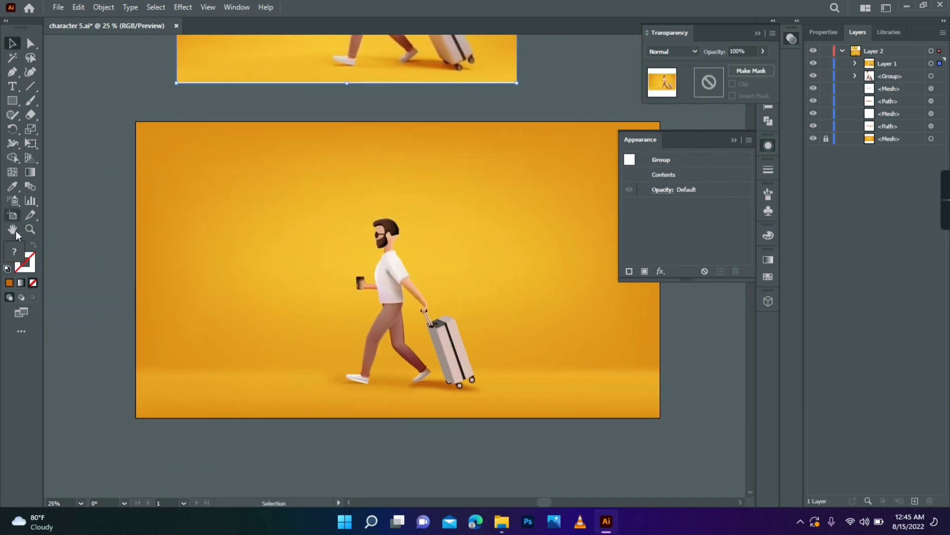